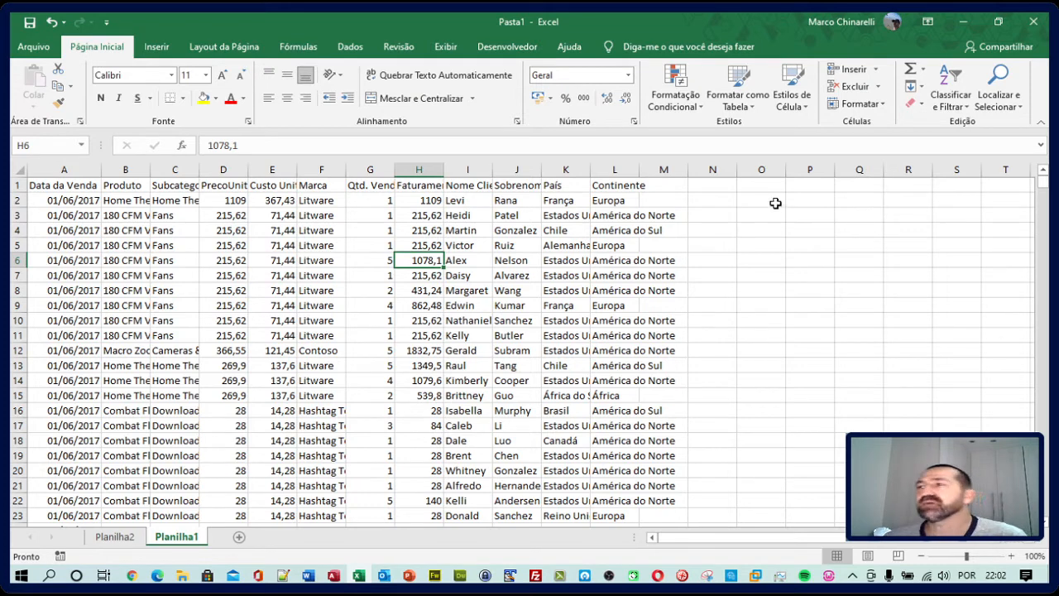
- Fill cell O3 with yellow
{"action": "left_click", "coordinate": [192, 258]}
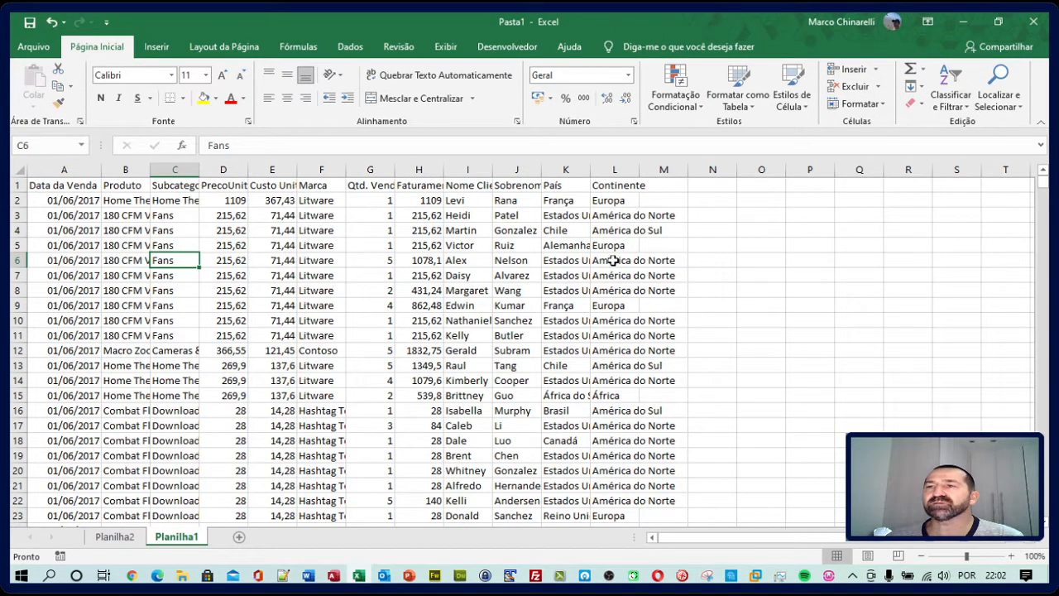
{"action": "left_click", "coordinate": [753, 217]}
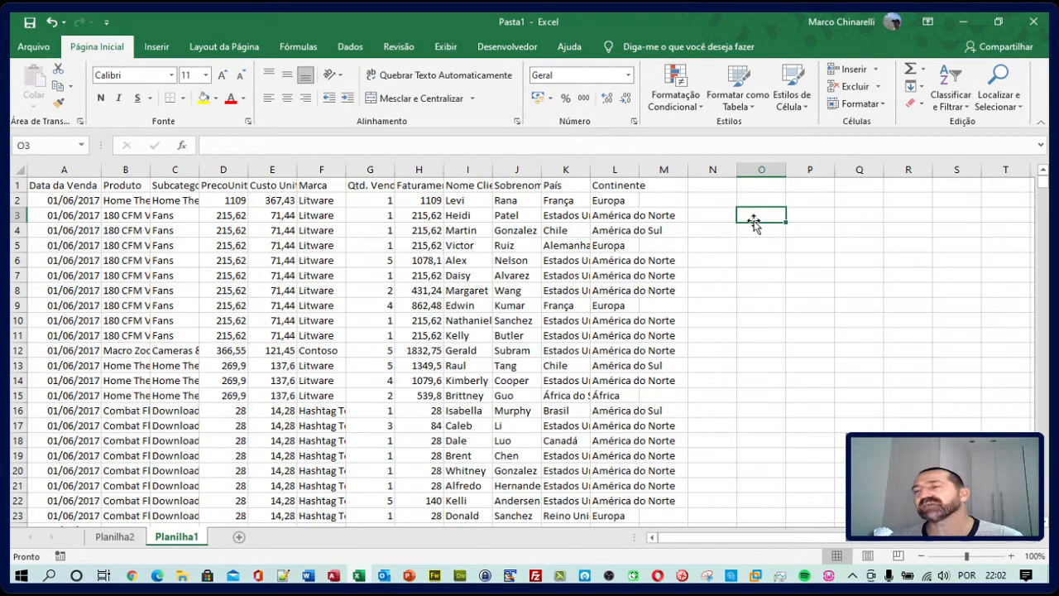
{"action": "left_click", "coordinate": [203, 97]}
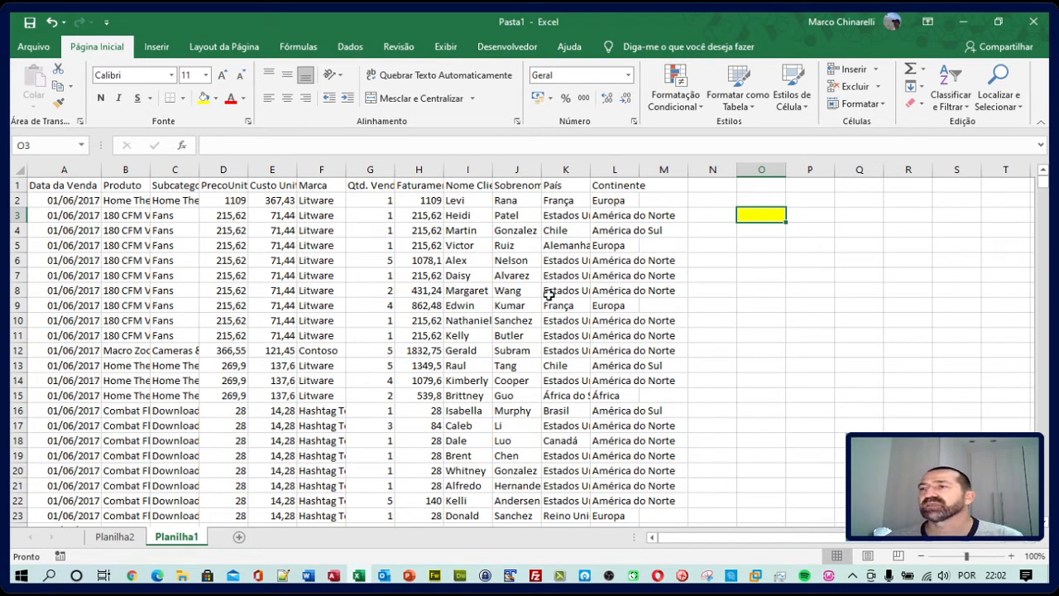
- Insert a blank cell at J2 in the surname column, shifting the existing cells down
{"action": "left_click", "coordinate": [509, 206]}
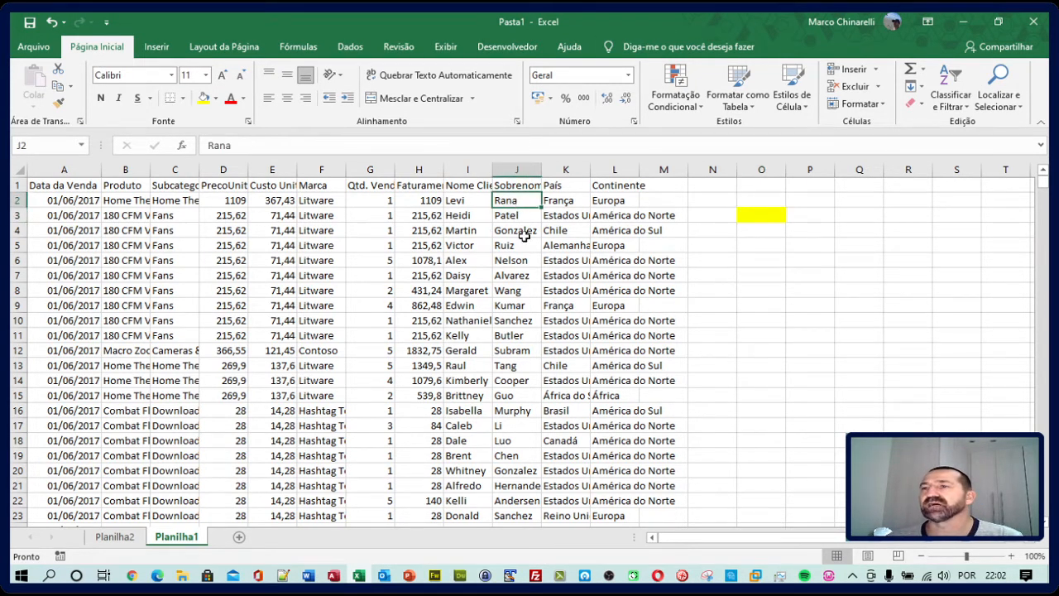
{"action": "left_click", "coordinate": [878, 73]}
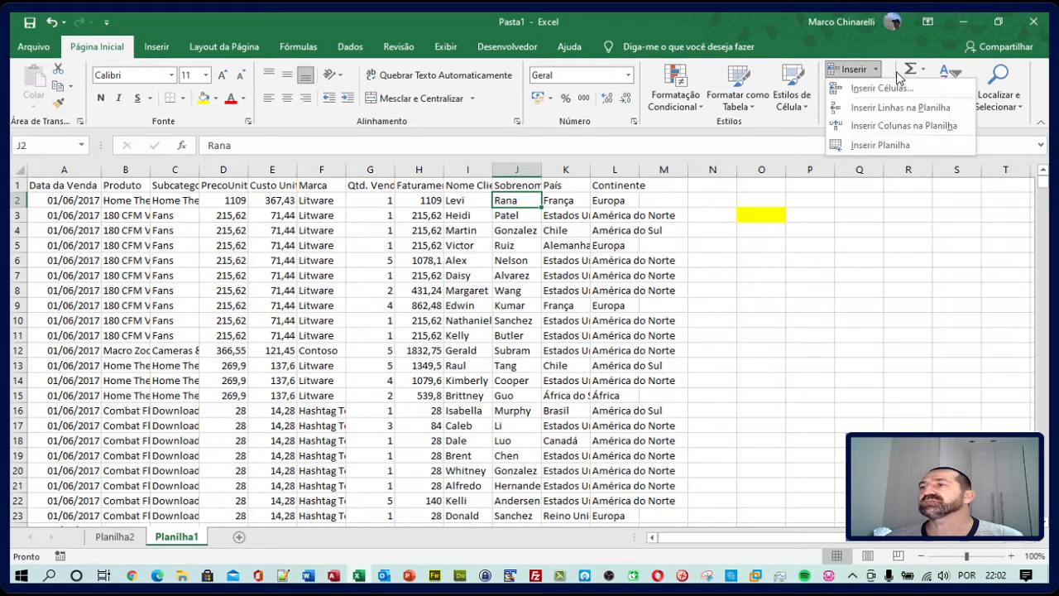
{"action": "left_click", "coordinate": [879, 88]}
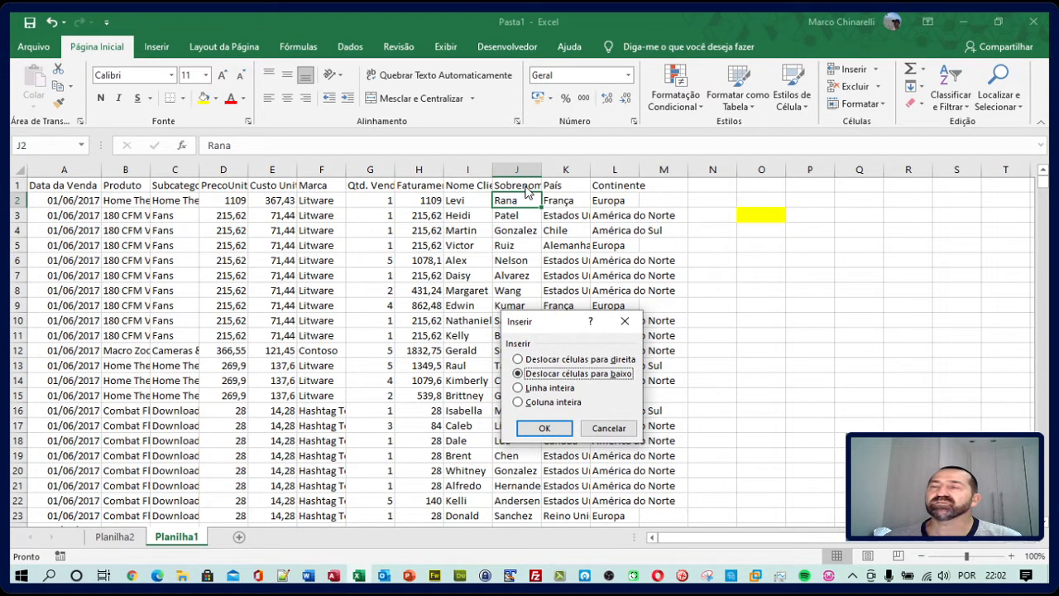
{"action": "left_click_drag", "start_coordinate": [563, 321], "coordinate": [420, 218]}
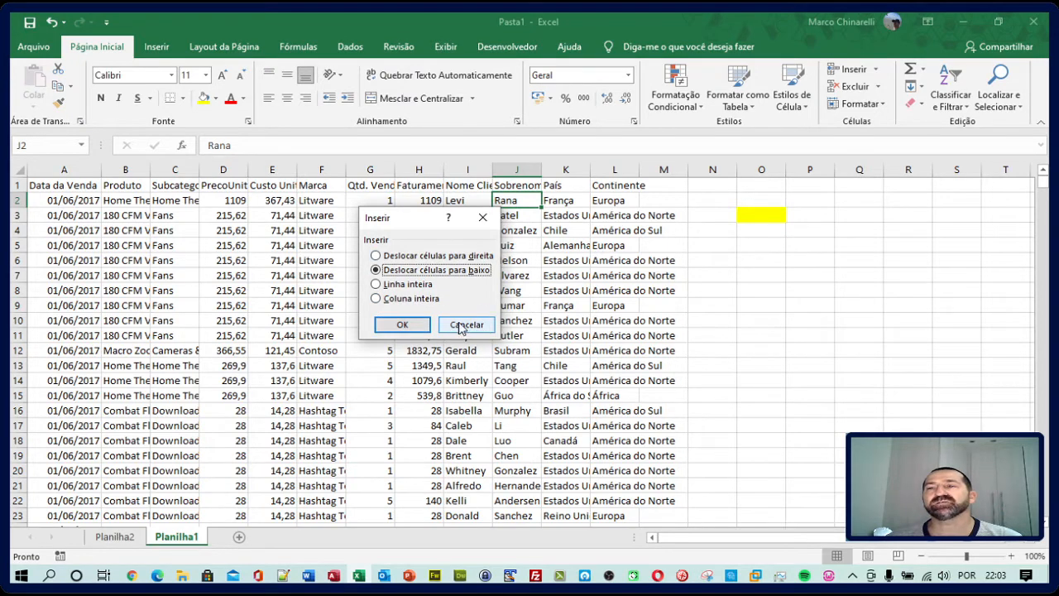
{"action": "left_click", "coordinate": [403, 327]}
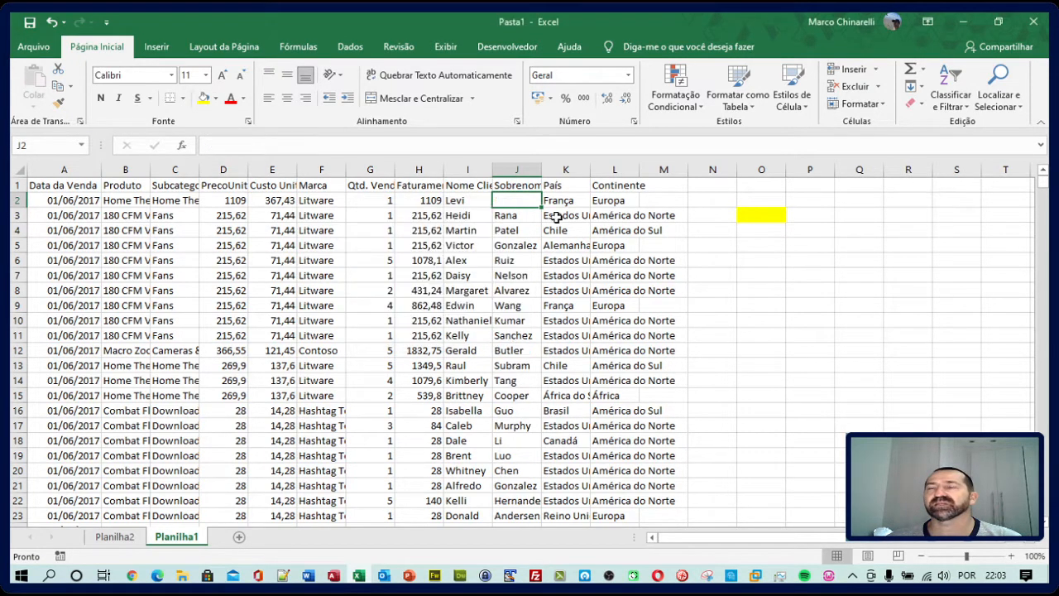
- Compare the shifted surname column with its neighbouring columns and undo the cell insertion at J2
{"action": "left_click", "coordinate": [521, 213]}
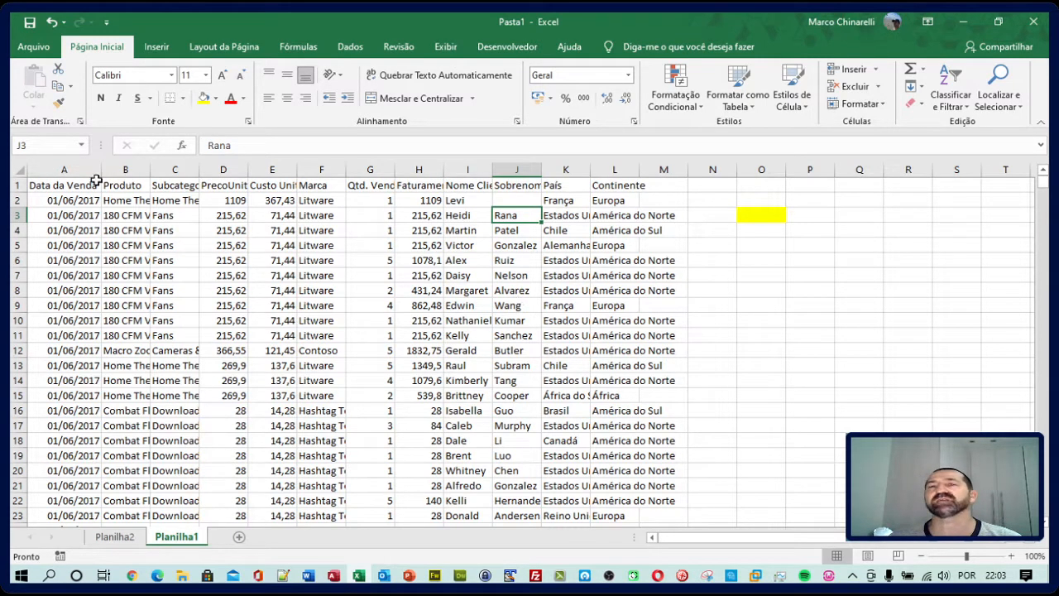
{"action": "left_click_drag", "start_coordinate": [74, 198], "coordinate": [626, 224]}
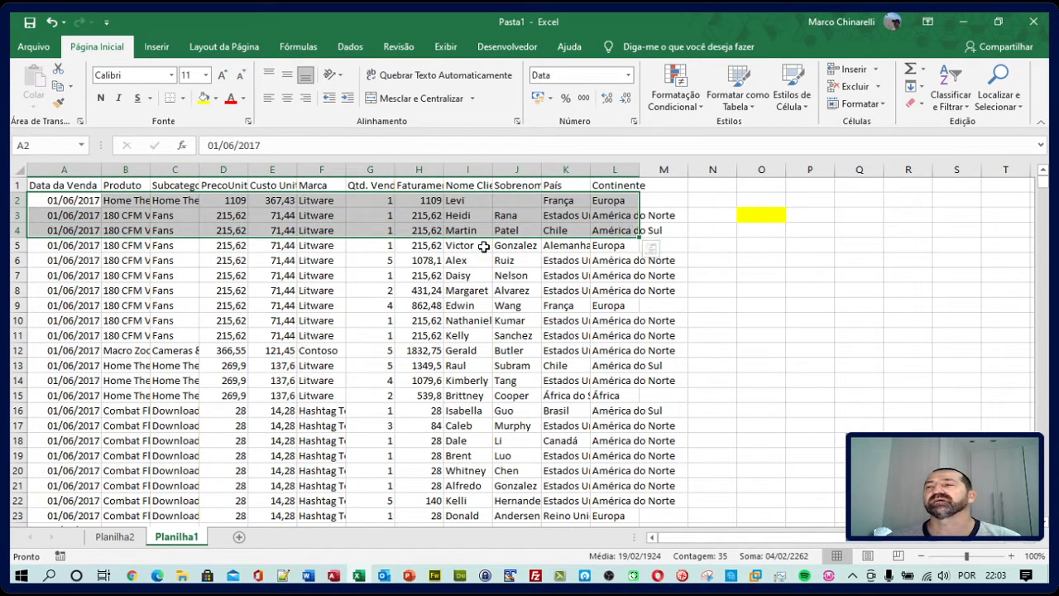
{"action": "left_click", "coordinate": [499, 202]}
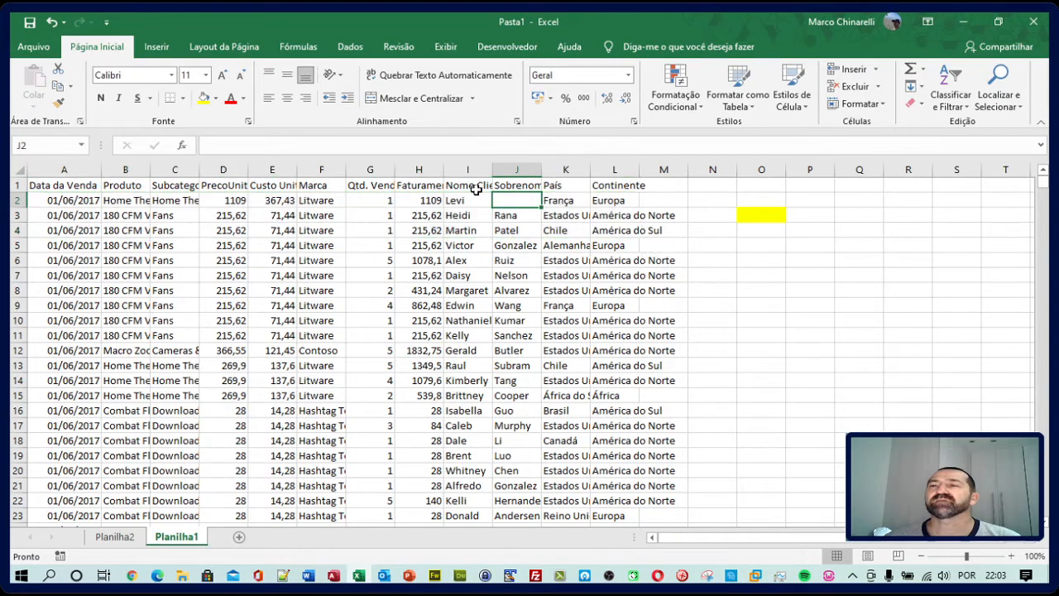
{"action": "left_click", "coordinate": [513, 217]}
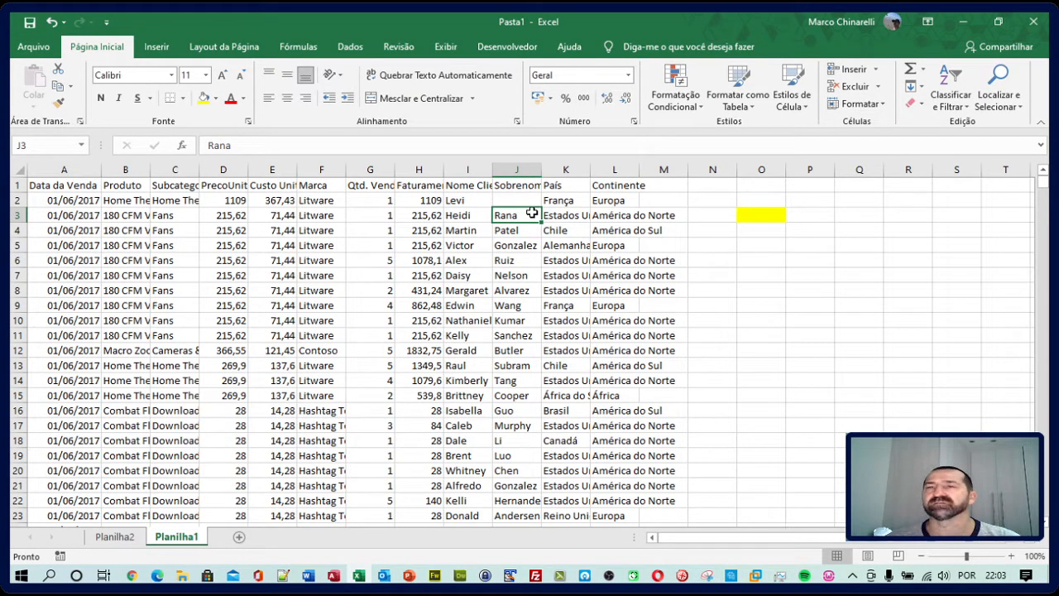
{"action": "key", "text": "ctrl+z"}
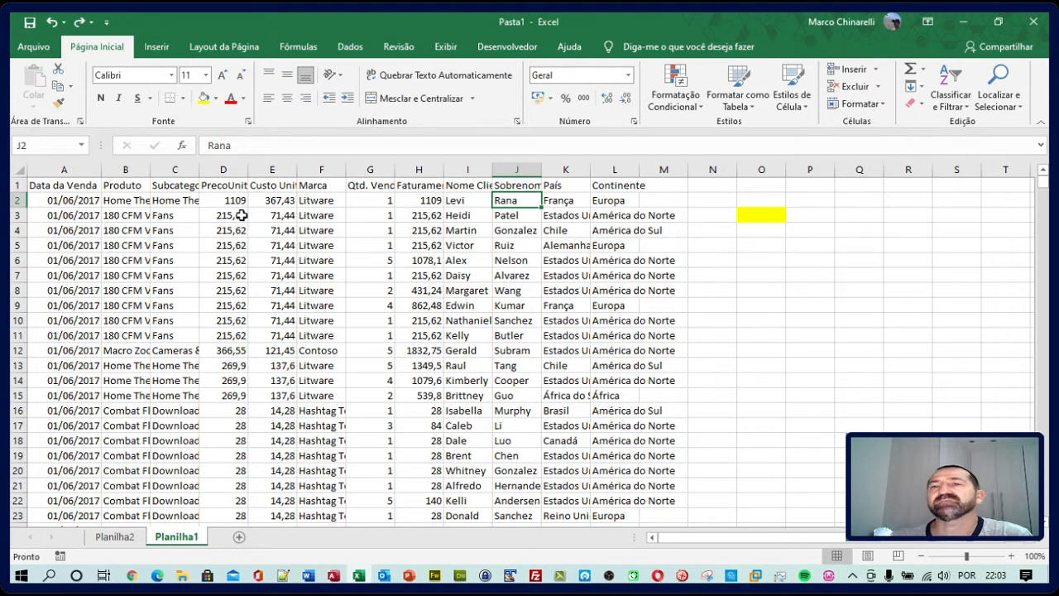
- Insert an entire blank row at cell H2, directly below the header row, using the cell insertion options
{"action": "left_click", "coordinate": [436, 205]}
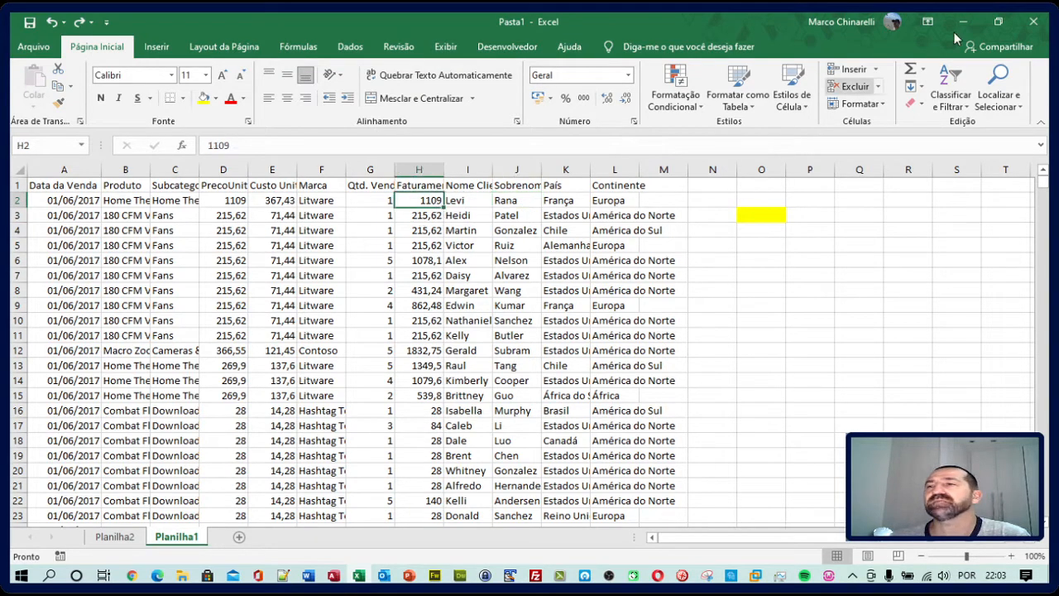
{"action": "left_click", "coordinate": [874, 69]}
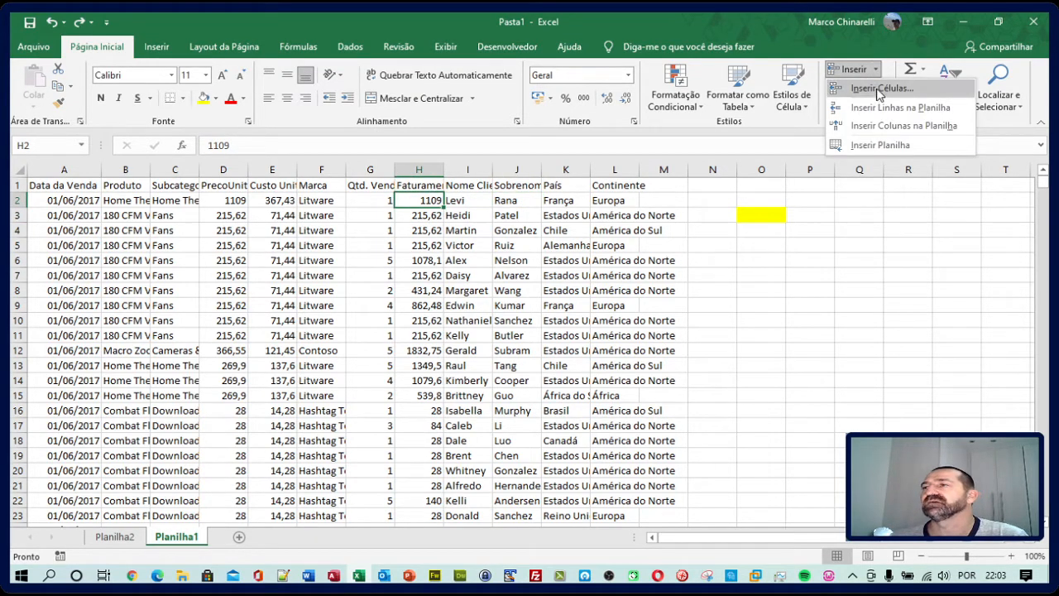
{"action": "left_click", "coordinate": [879, 88]}
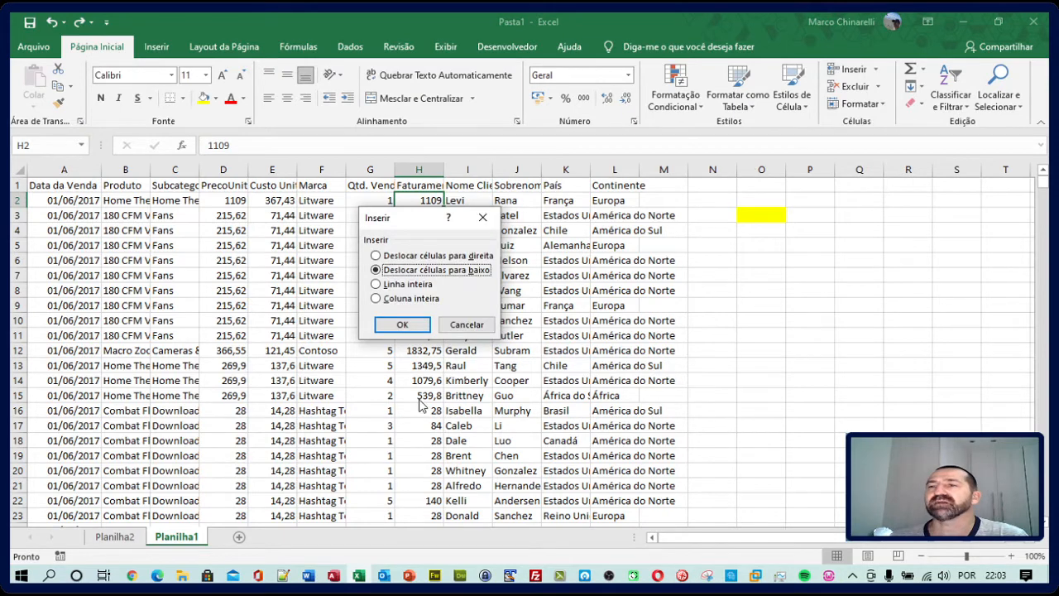
{"action": "left_click", "coordinate": [412, 285]}
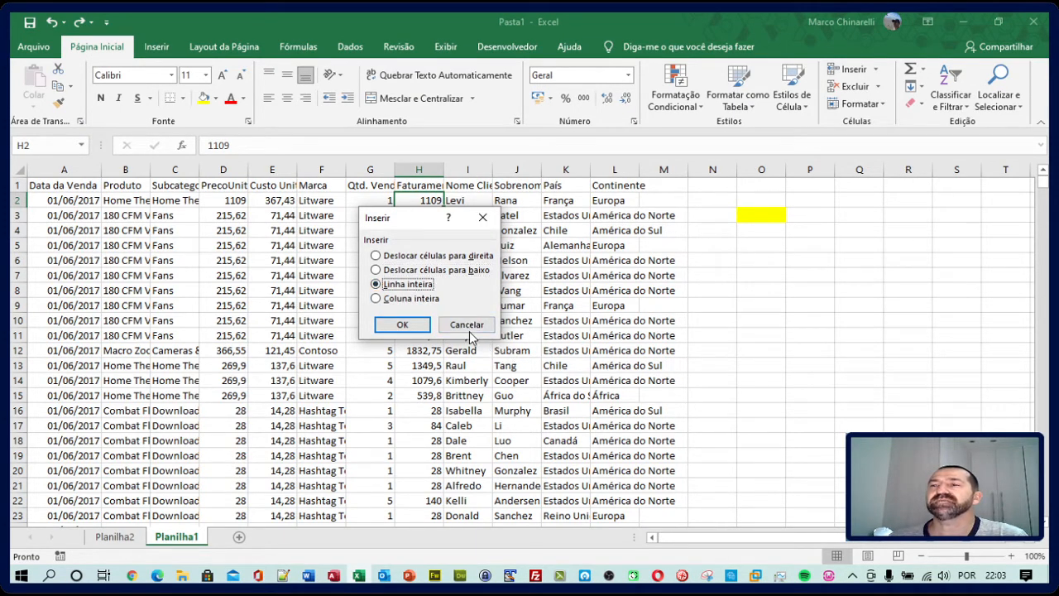
{"action": "left_click", "coordinate": [425, 327]}
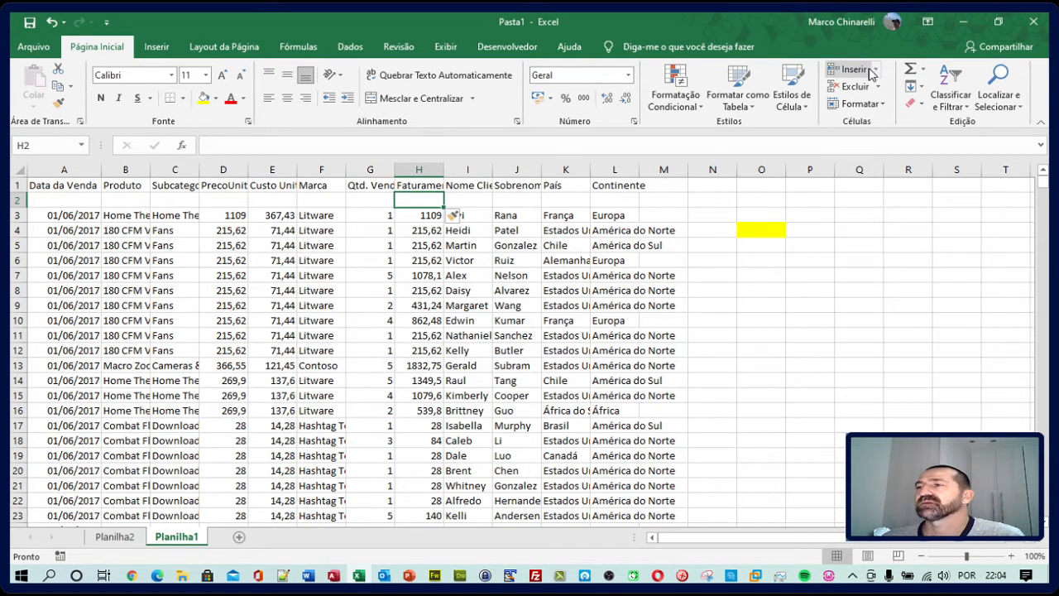
- Insert a blank sheet row at cell I5
{"action": "left_click", "coordinate": [462, 242]}
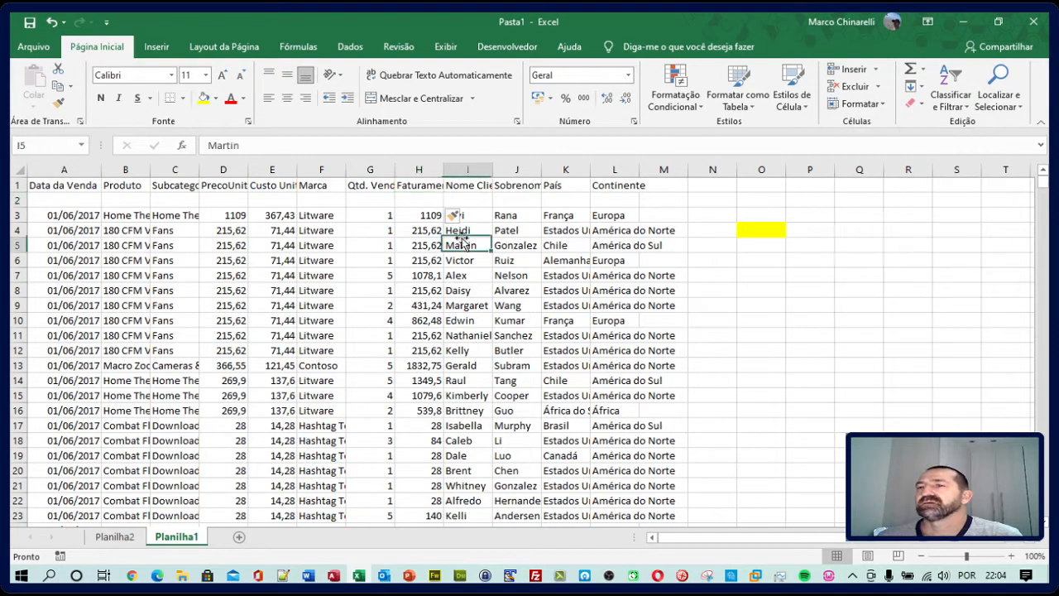
{"action": "left_click", "coordinate": [879, 70]}
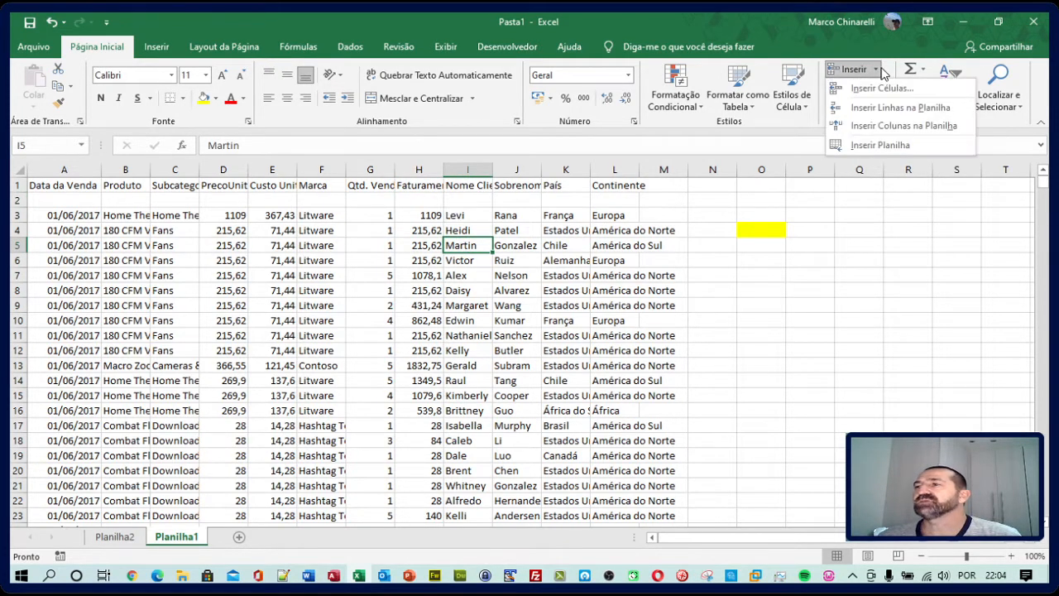
{"action": "left_click", "coordinate": [900, 108]}
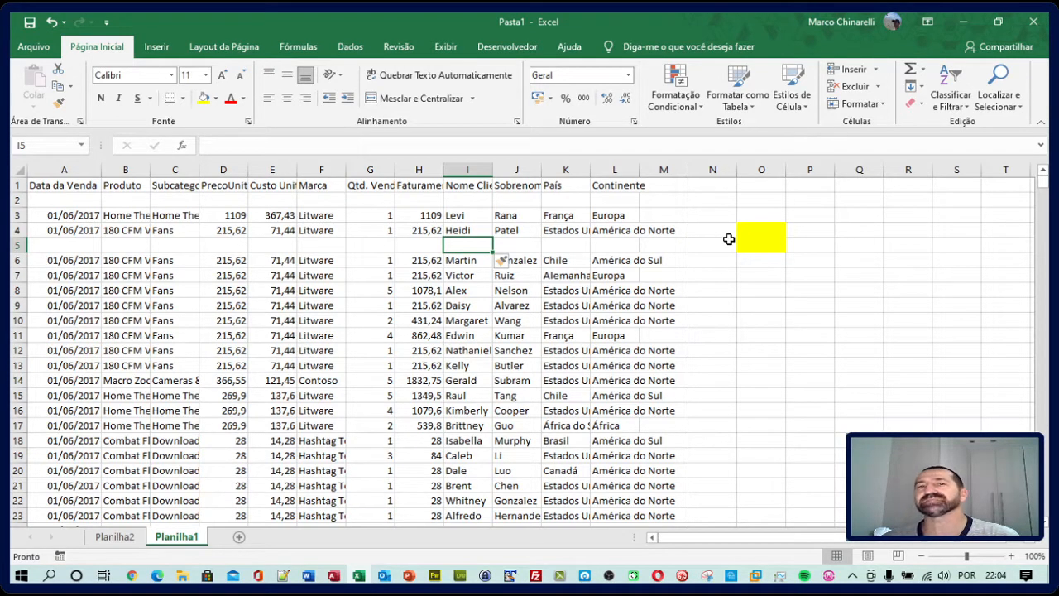
- Insert a blank cell at I5, shifting the cells down, and add a blank sheet column at column I
{"action": "left_click", "coordinate": [869, 75]}
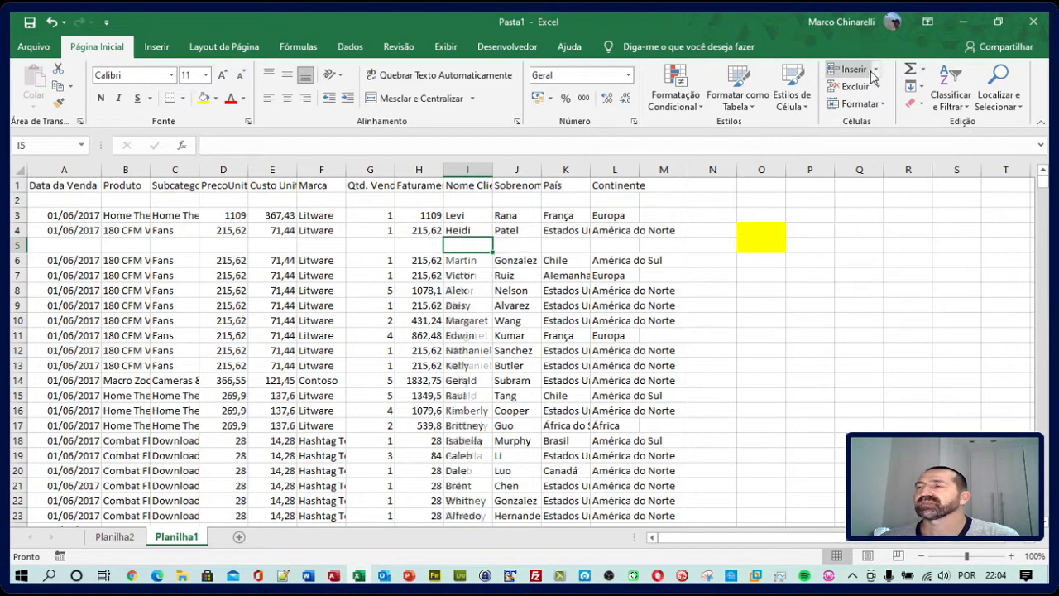
{"action": "left_click", "coordinate": [877, 73]}
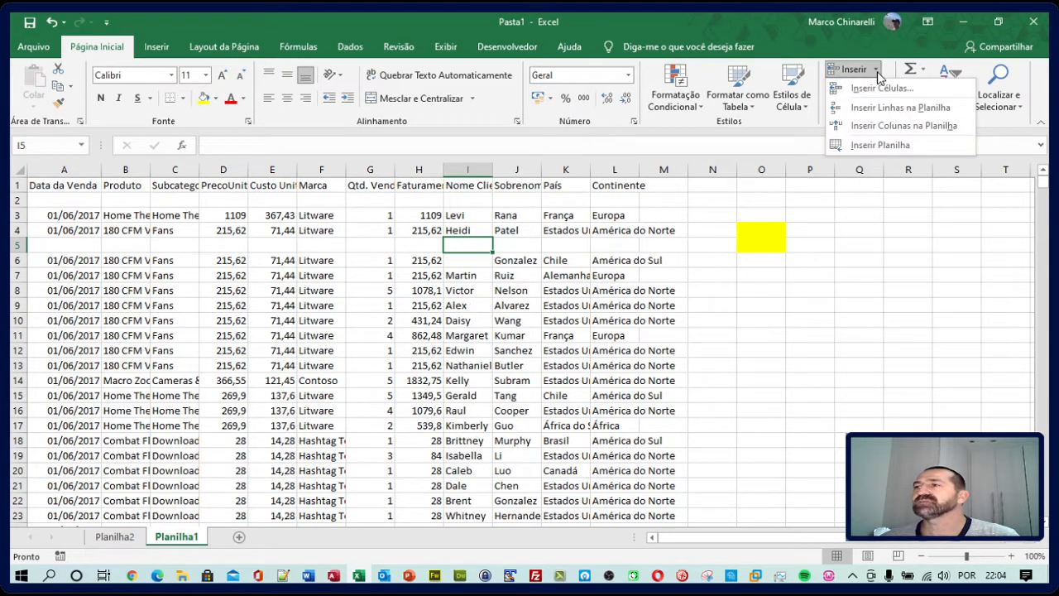
{"action": "left_click", "coordinate": [896, 128]}
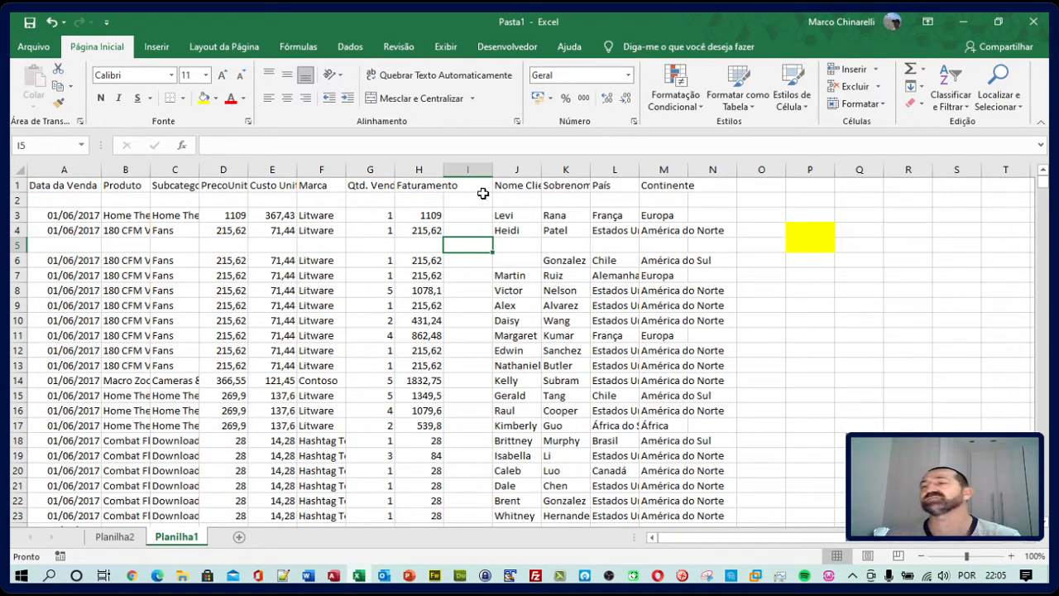
- Insert a new worksheet into the workbook and return to the Planilha1 sheet
{"action": "left_click", "coordinate": [875, 69]}
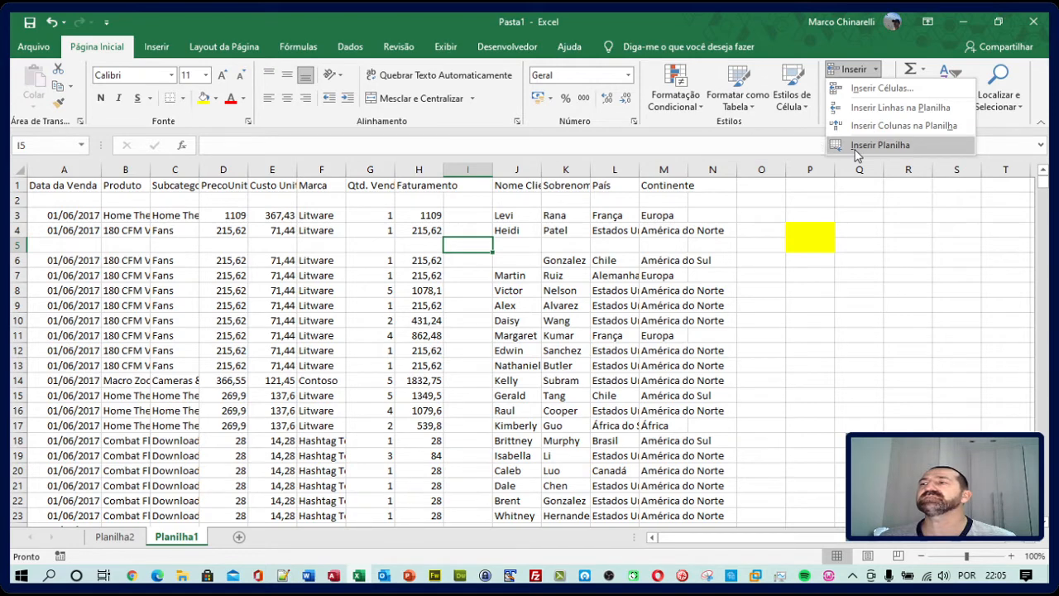
{"action": "left_click", "coordinate": [878, 145]}
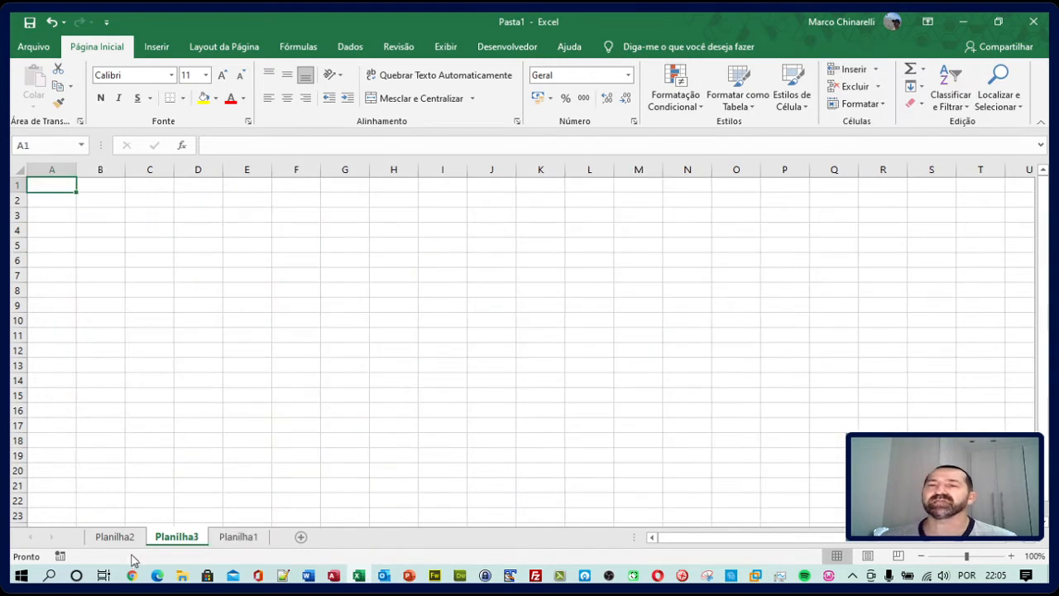
{"action": "left_click", "coordinate": [239, 536]}
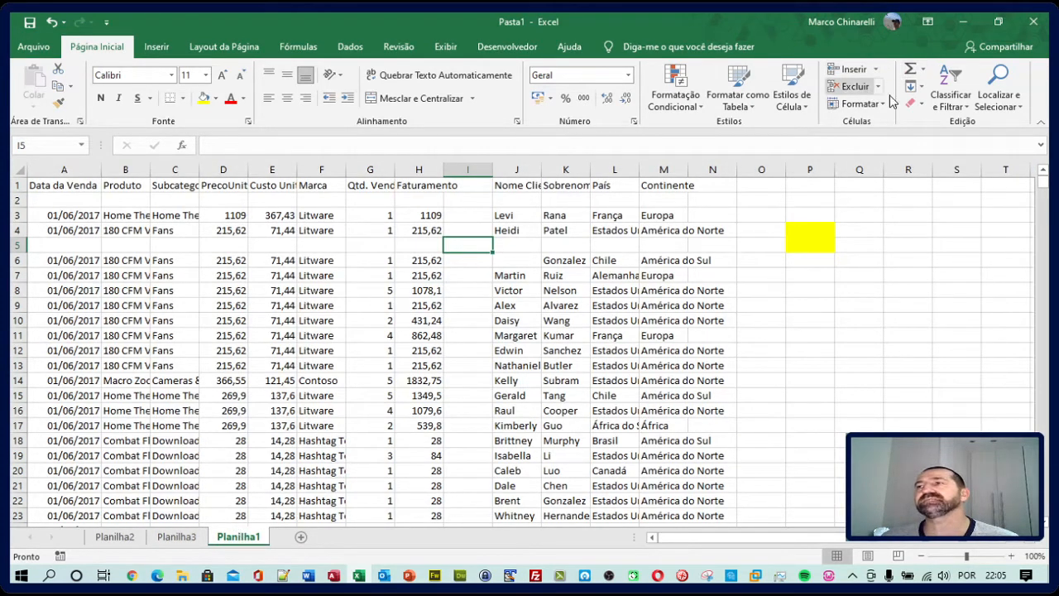
- Delete the entire sheet row containing cell E10 after dismissing the cell deletion options
{"action": "left_click", "coordinate": [257, 320]}
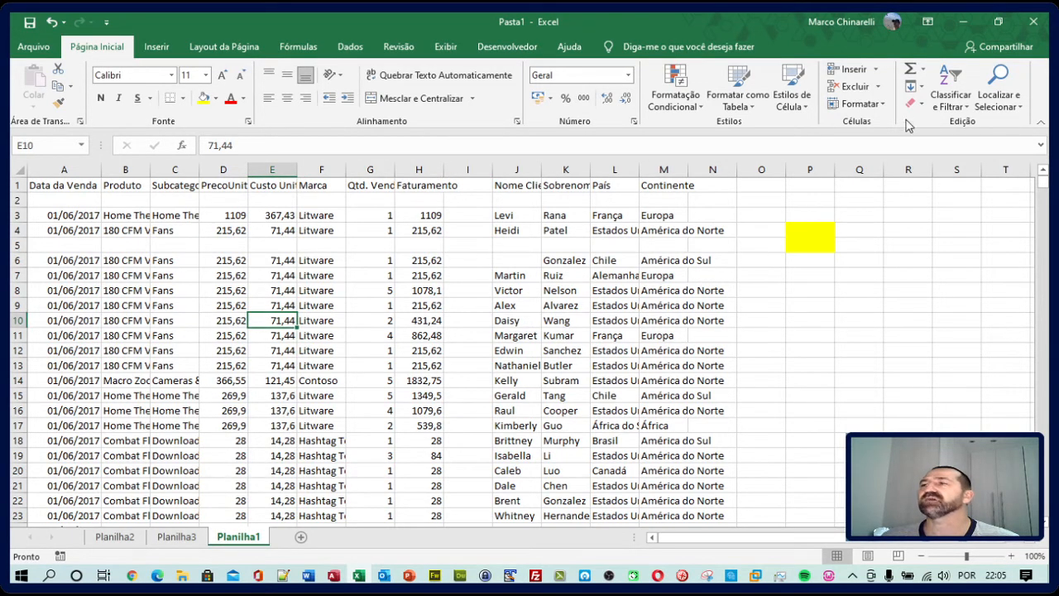
{"action": "left_click", "coordinate": [878, 88]}
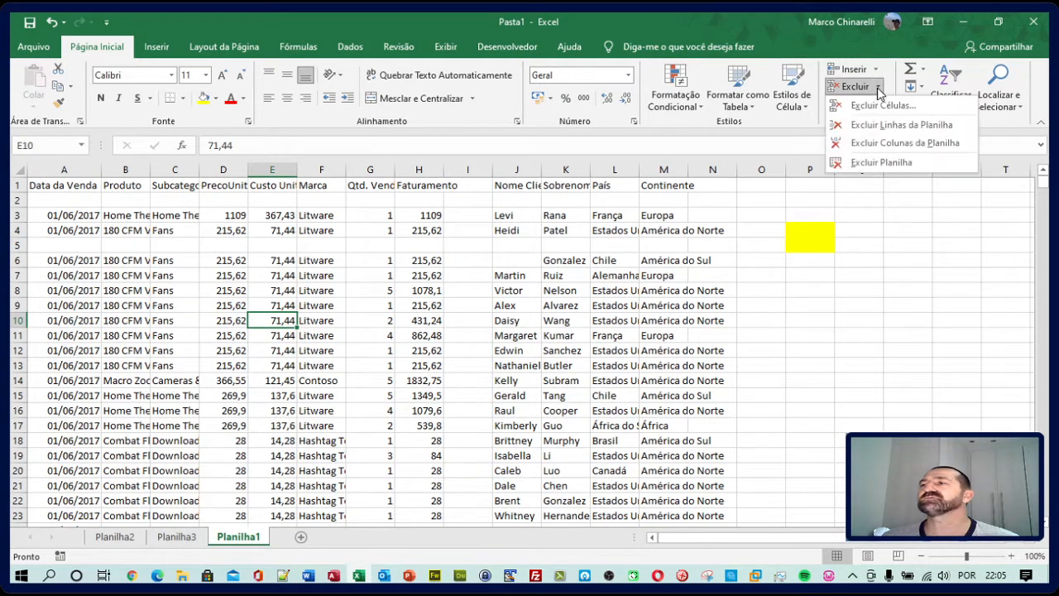
{"action": "left_click", "coordinate": [884, 106]}
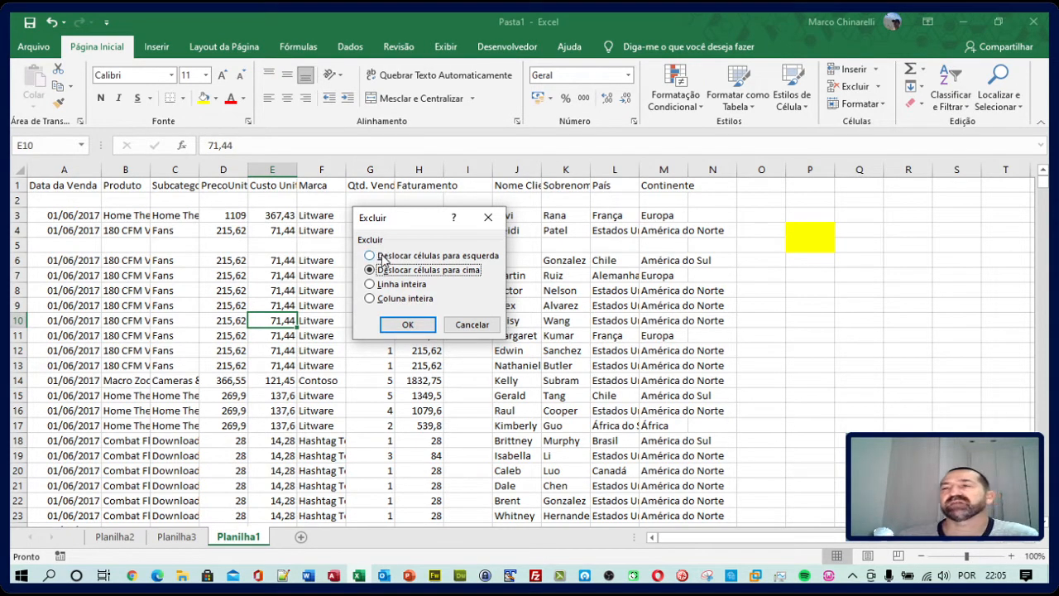
{"action": "left_click", "coordinate": [470, 324]}
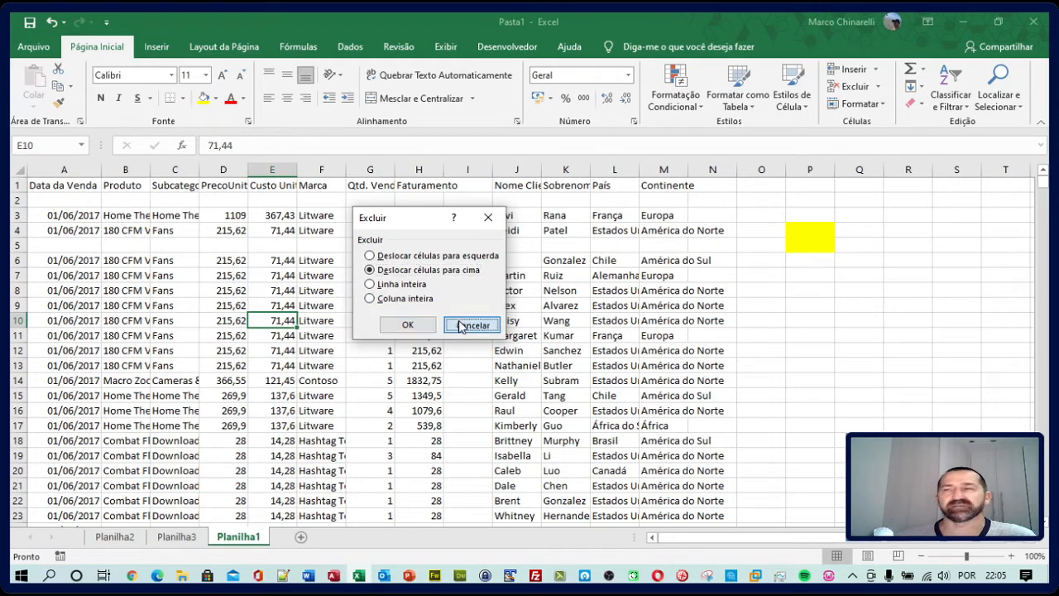
{"action": "left_click", "coordinate": [879, 86]}
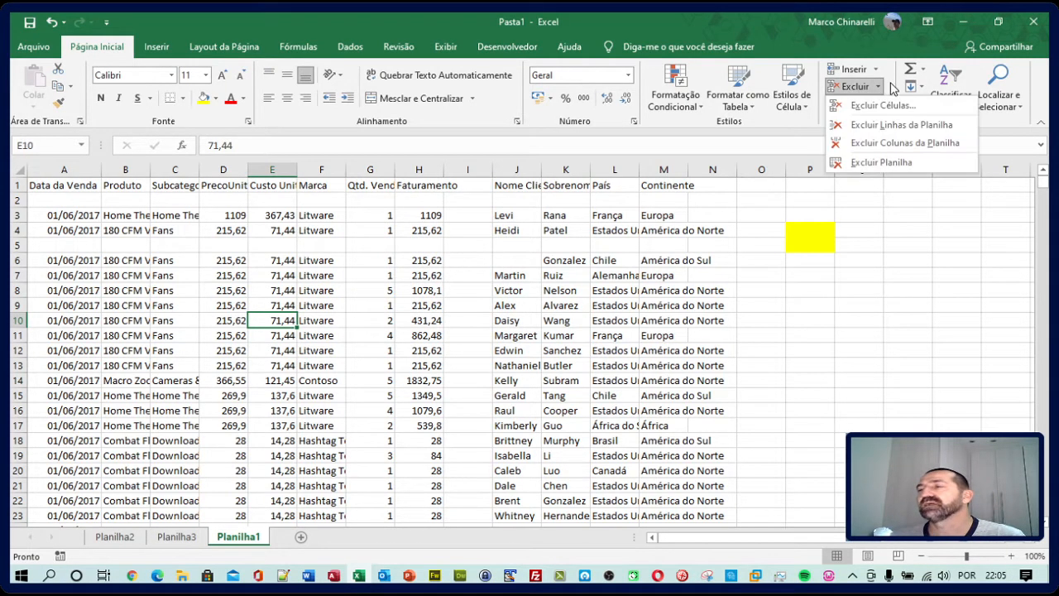
{"action": "left_click", "coordinate": [923, 131]}
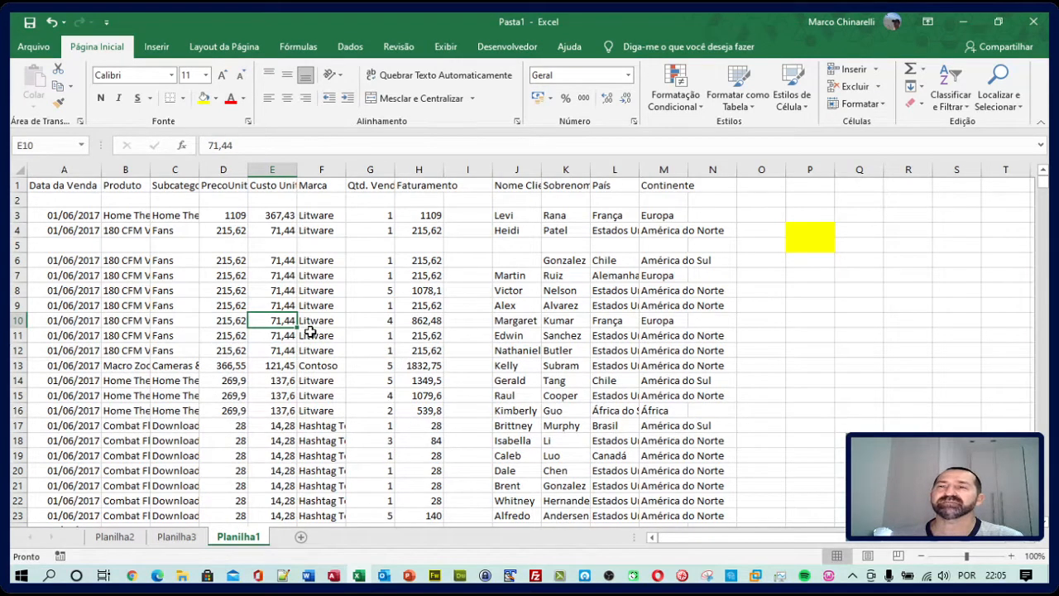
- Delete the sheet rows spanned by cells C10:C13, and delete the entire sheet column C
{"action": "left_click_drag", "start_coordinate": [155, 324], "coordinate": [169, 365]}
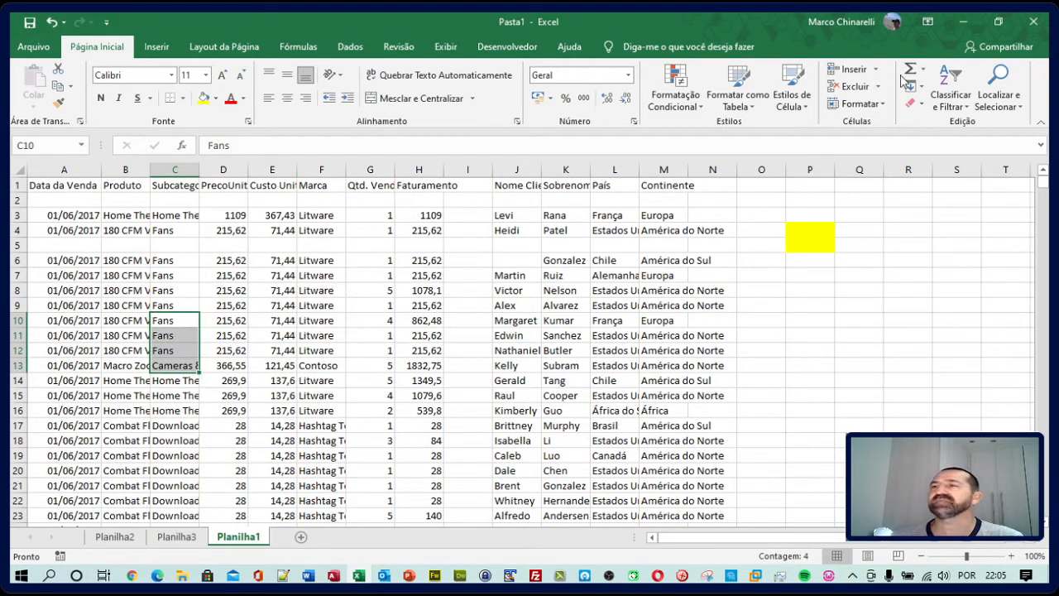
{"action": "left_click", "coordinate": [878, 88]}
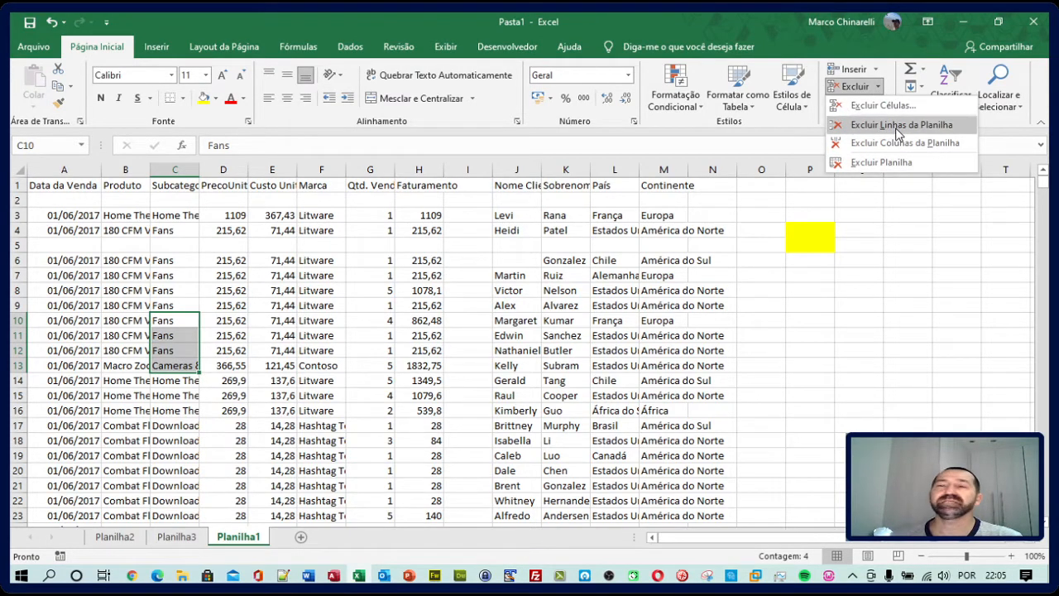
{"action": "left_click", "coordinate": [898, 126]}
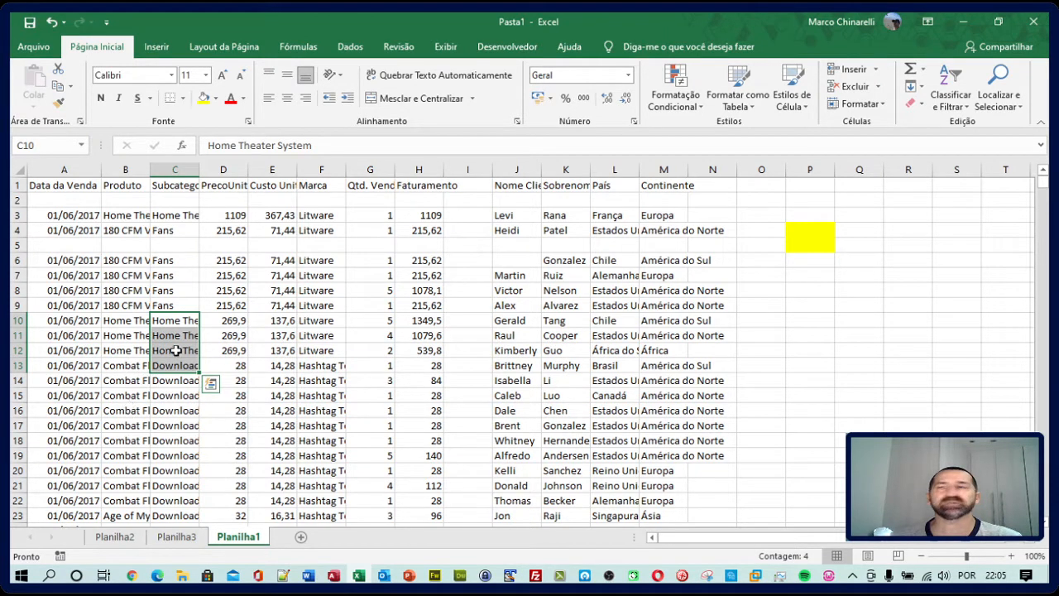
{"action": "left_click", "coordinate": [880, 90]}
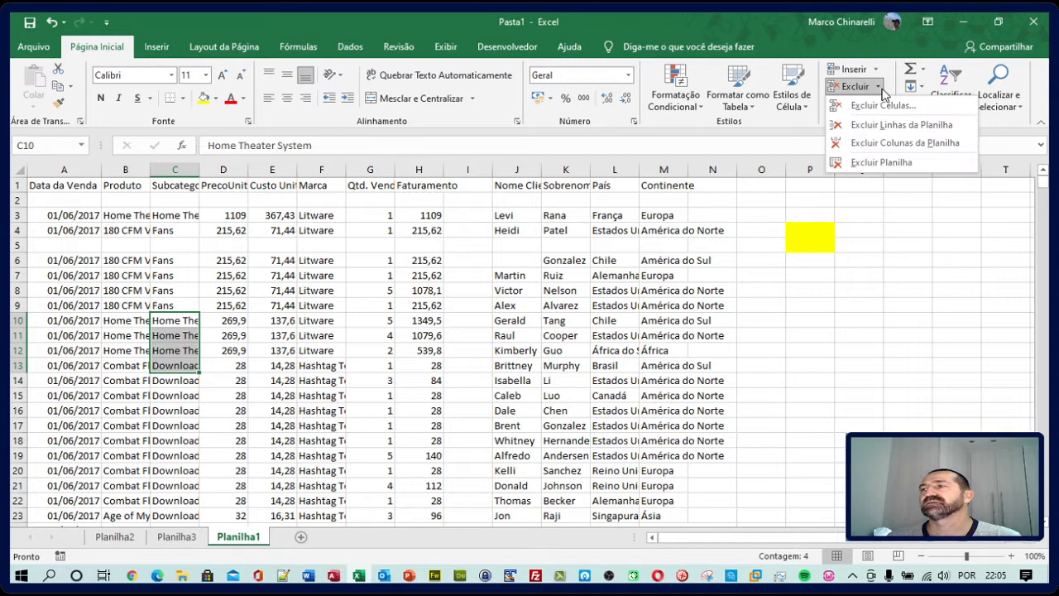
{"action": "left_click", "coordinate": [882, 149]}
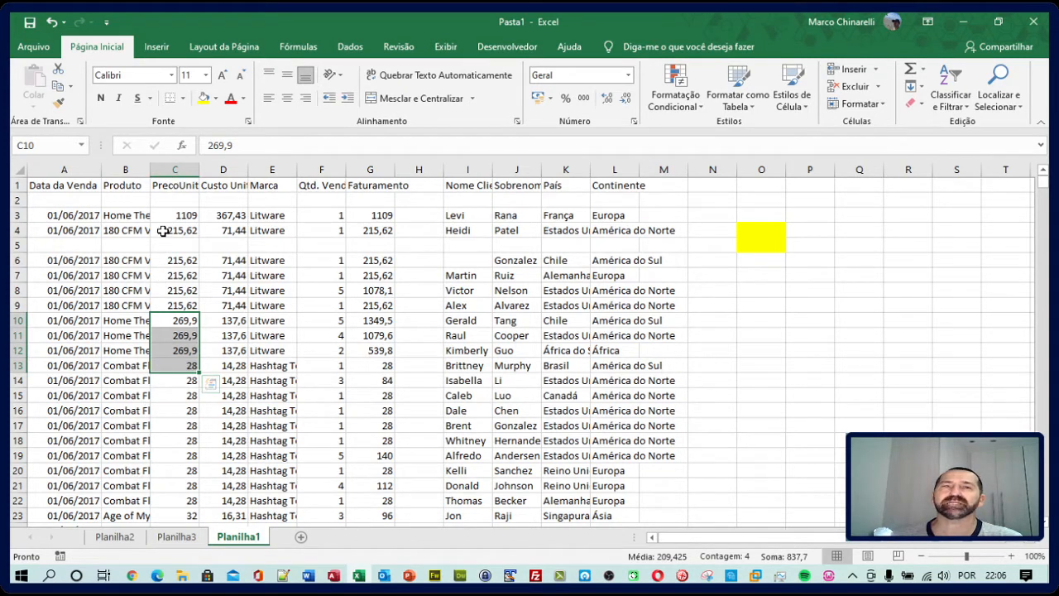
- Start deleting the entire Planilha1 worksheet and cancel the deletion
{"action": "left_click", "coordinate": [879, 87]}
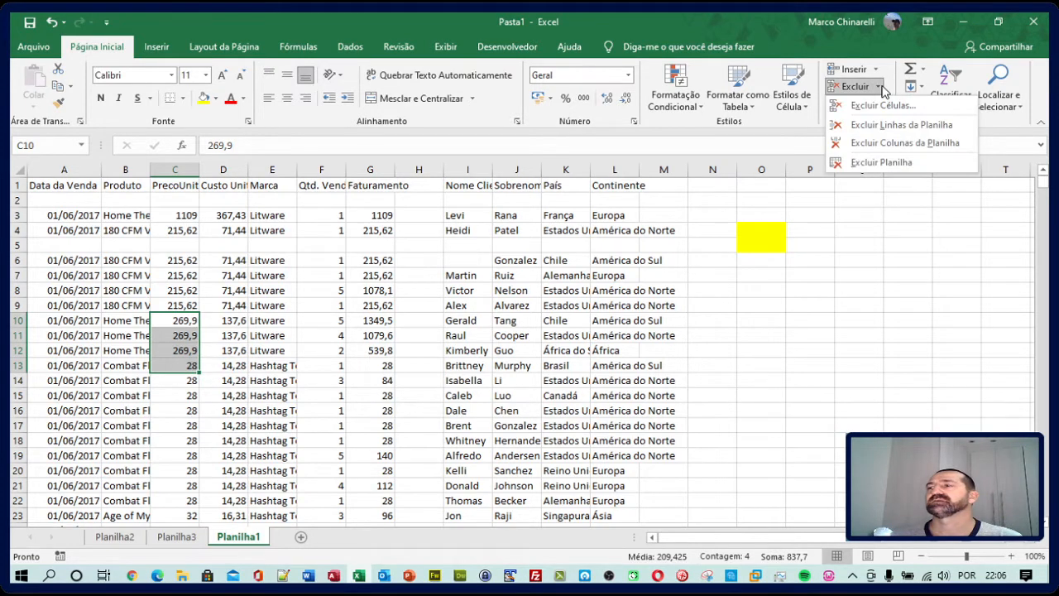
{"action": "left_click", "coordinate": [882, 163]}
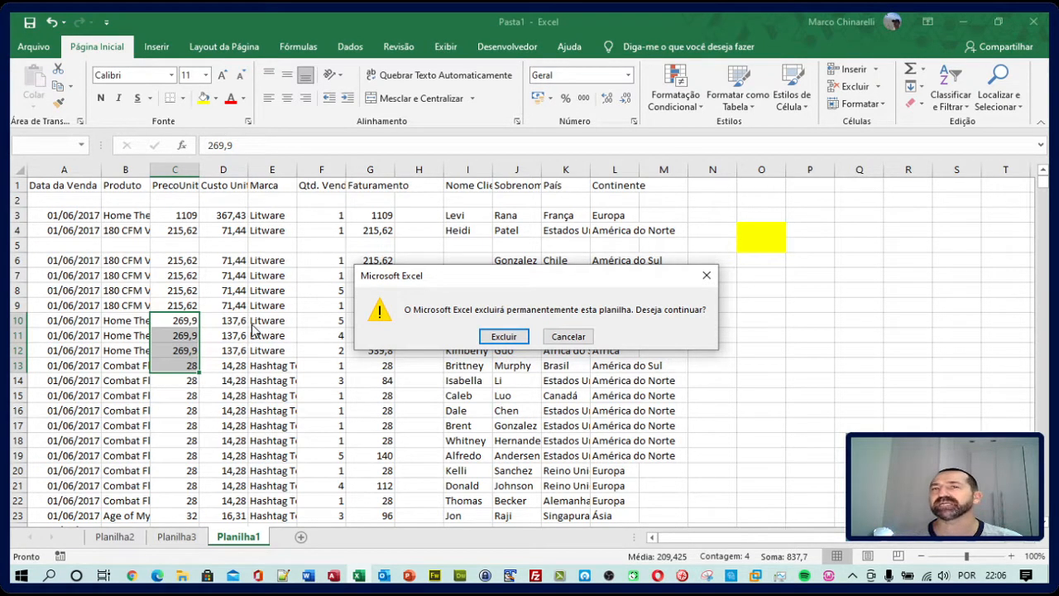
{"action": "left_click", "coordinate": [571, 337]}
- Check the row height setting for the row of cell J8 and close it unchanged
{"action": "left_click", "coordinate": [519, 291]}
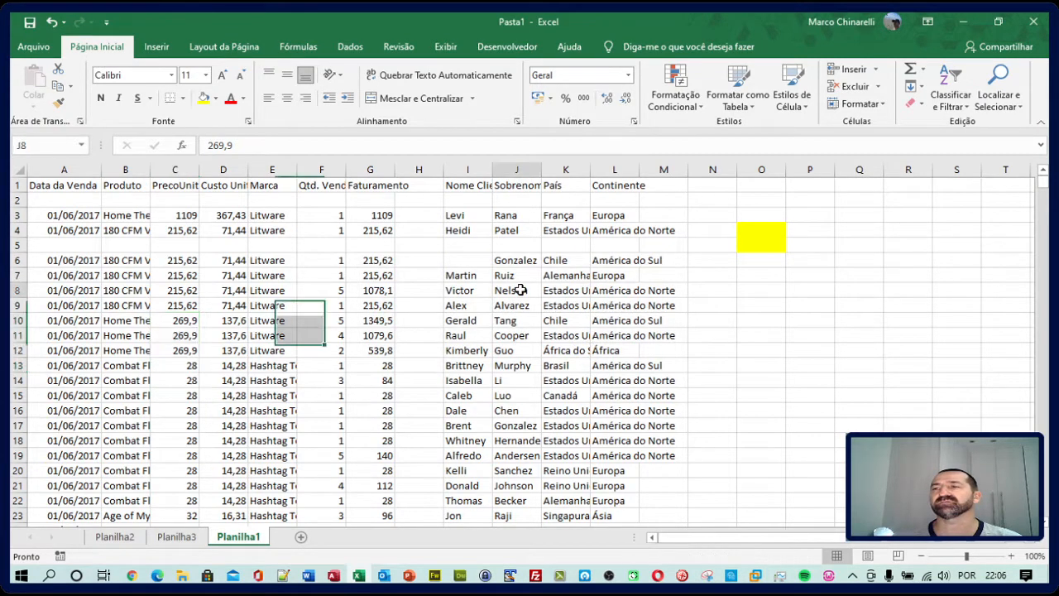
{"action": "left_click", "coordinate": [887, 107]}
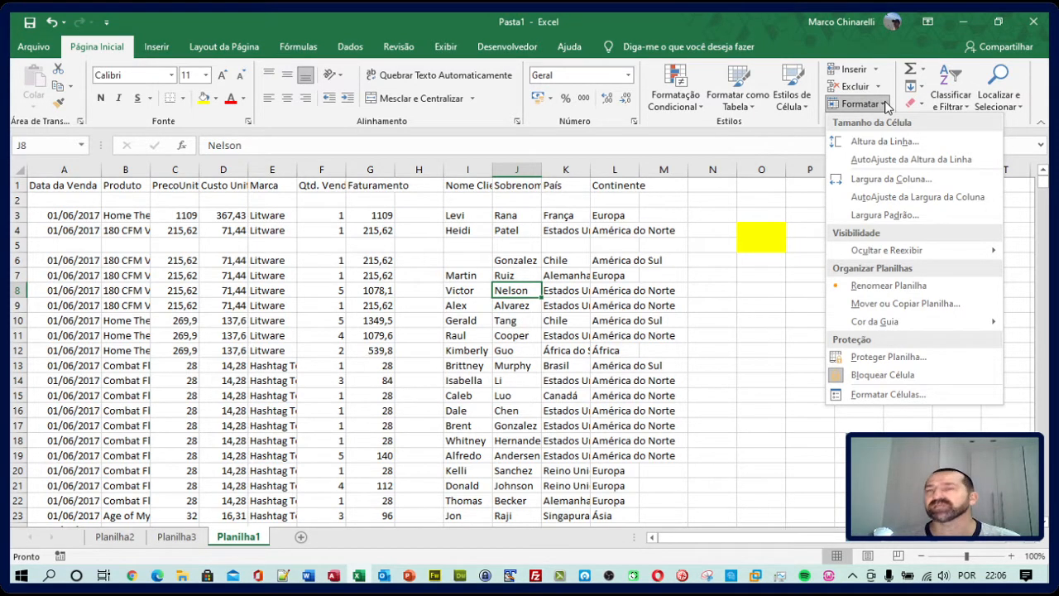
{"action": "left_click", "coordinate": [889, 149]}
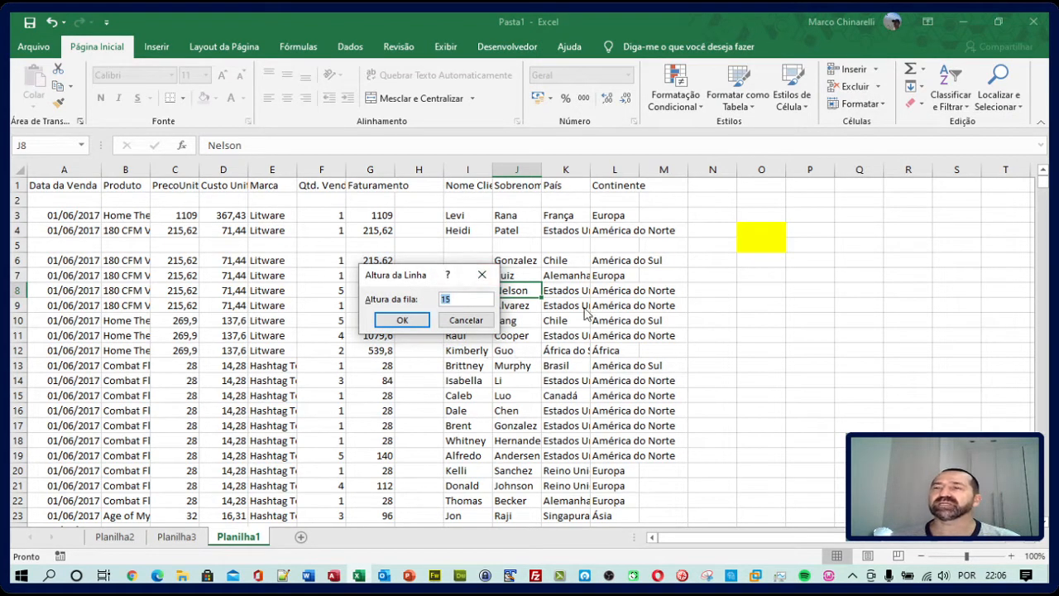
{"action": "left_click", "coordinate": [466, 320]}
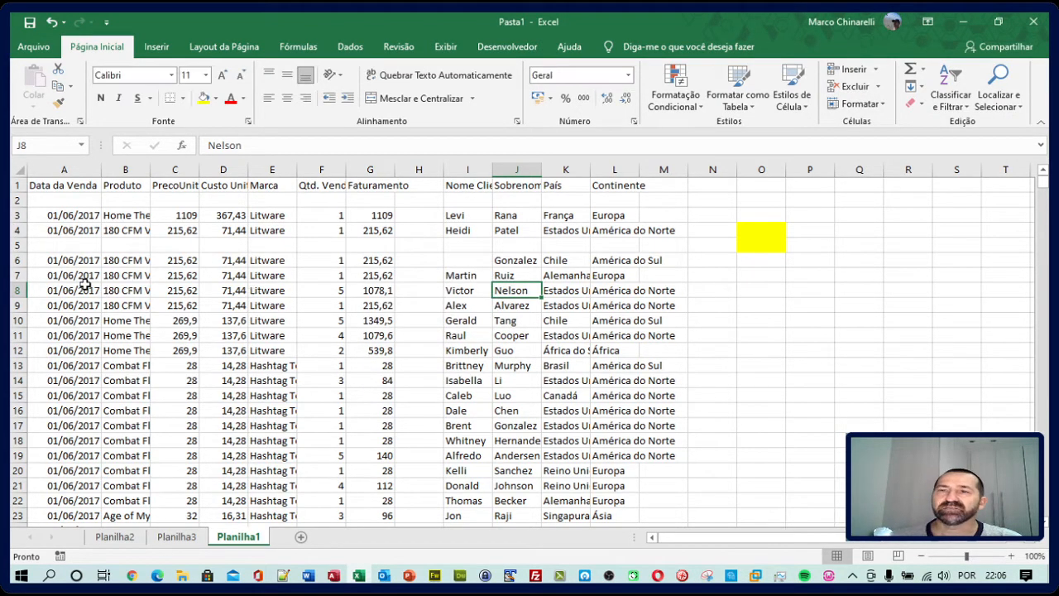
- Enlarge the height of row 6 freehand and make rows 10 to 12 about 43.5 high
{"action": "left_click", "coordinate": [18, 259]}
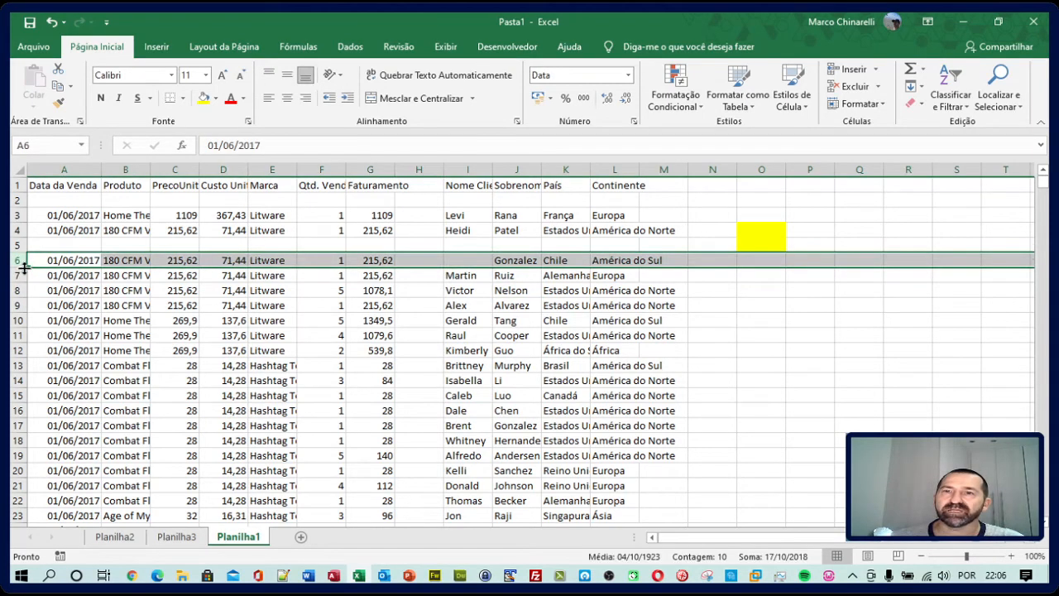
{"action": "left_click_drag", "start_coordinate": [19, 267], "coordinate": [19, 298]}
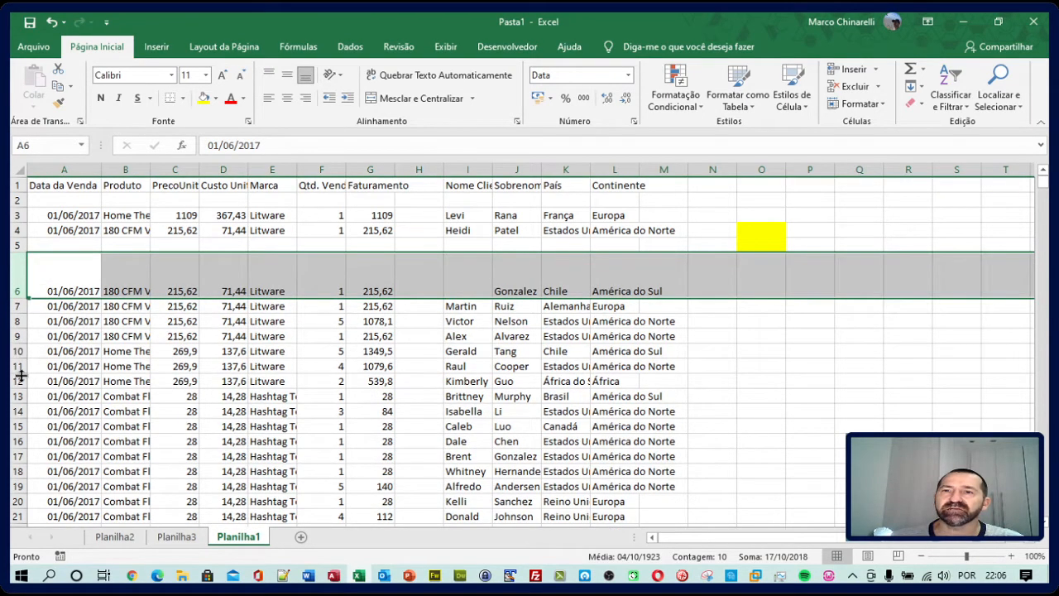
{"action": "left_click_drag", "start_coordinate": [18, 354], "coordinate": [19, 402]}
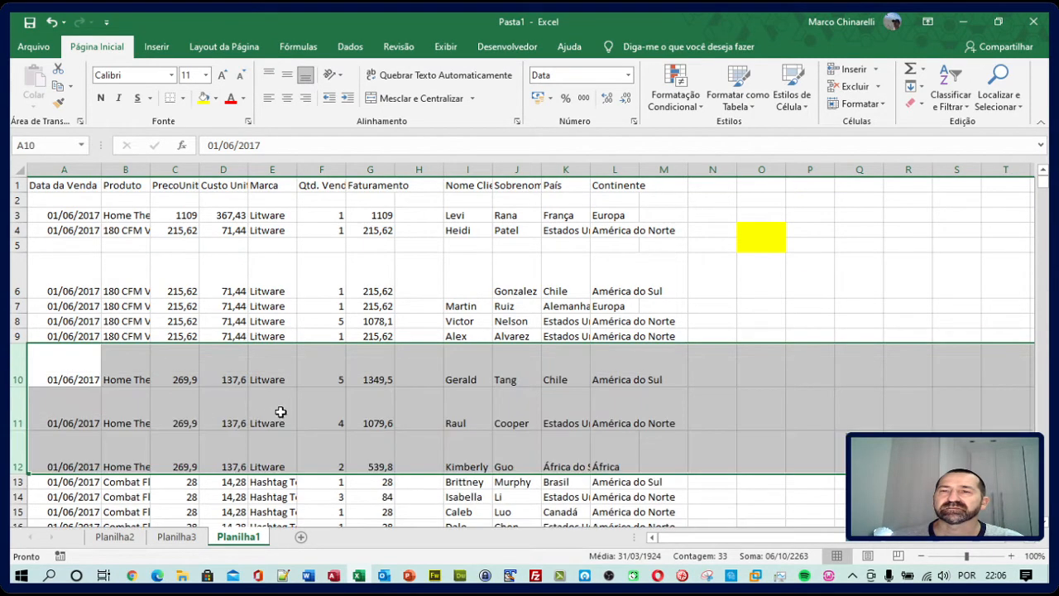
{"action": "left_click", "coordinate": [278, 411]}
- Set the height of row 10 to 15, working from cell I10
{"action": "left_click", "coordinate": [477, 355]}
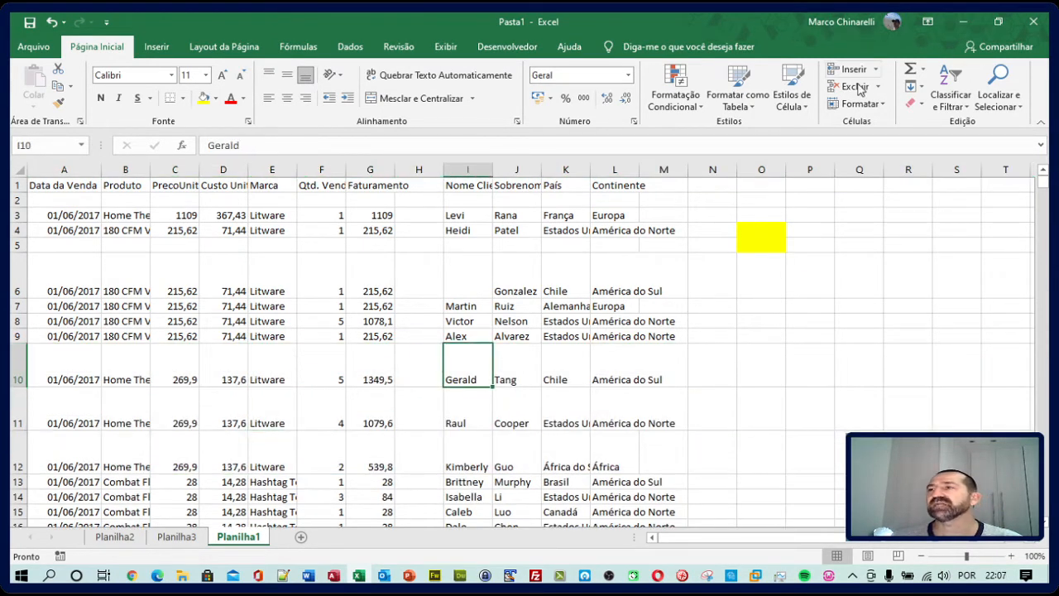
{"action": "left_click", "coordinate": [884, 110]}
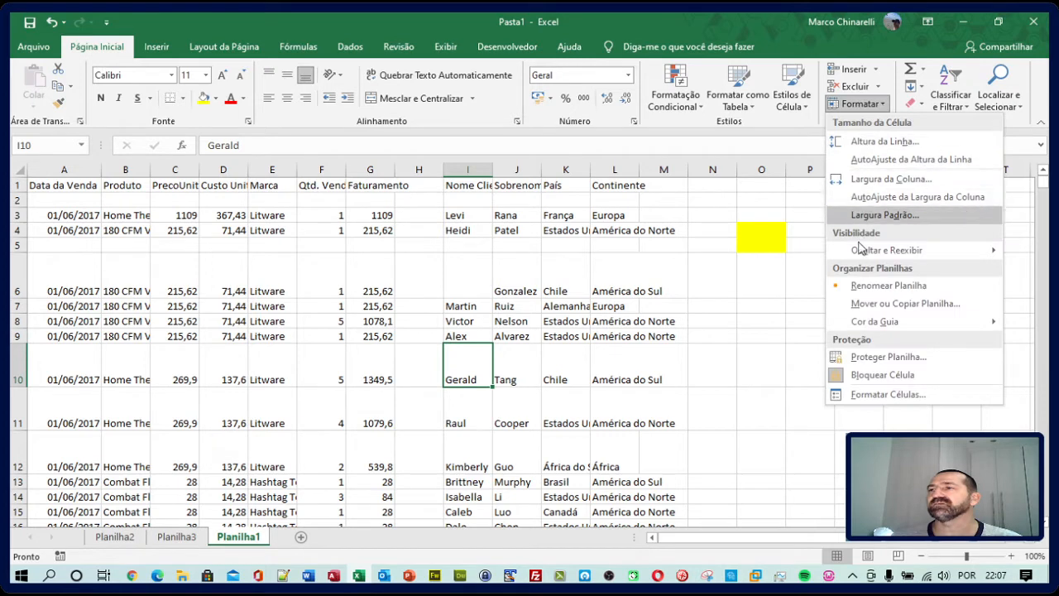
{"action": "left_click", "coordinate": [885, 142]}
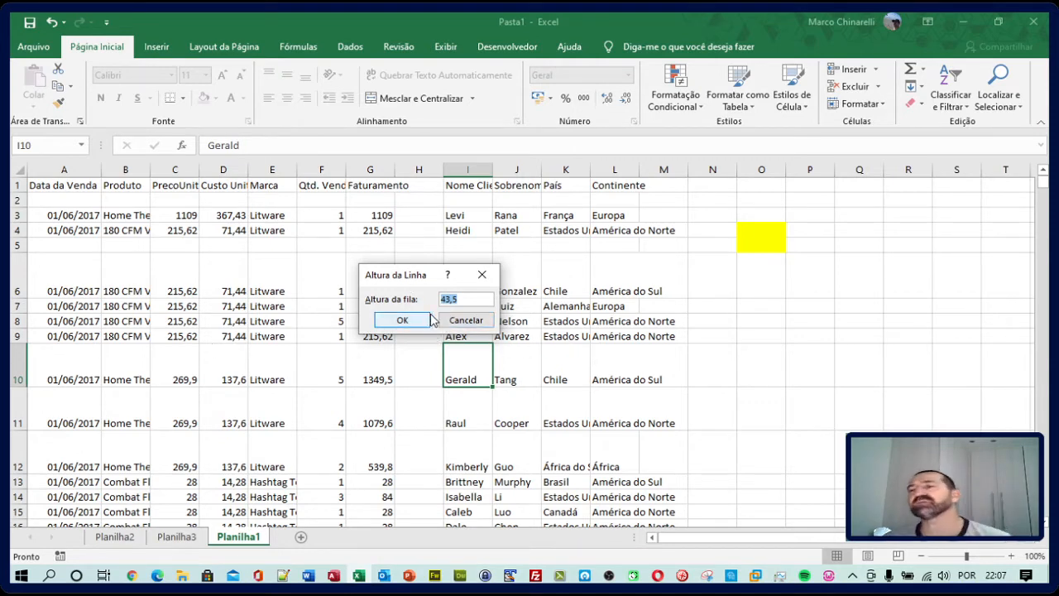
{"action": "type", "text": "15"}
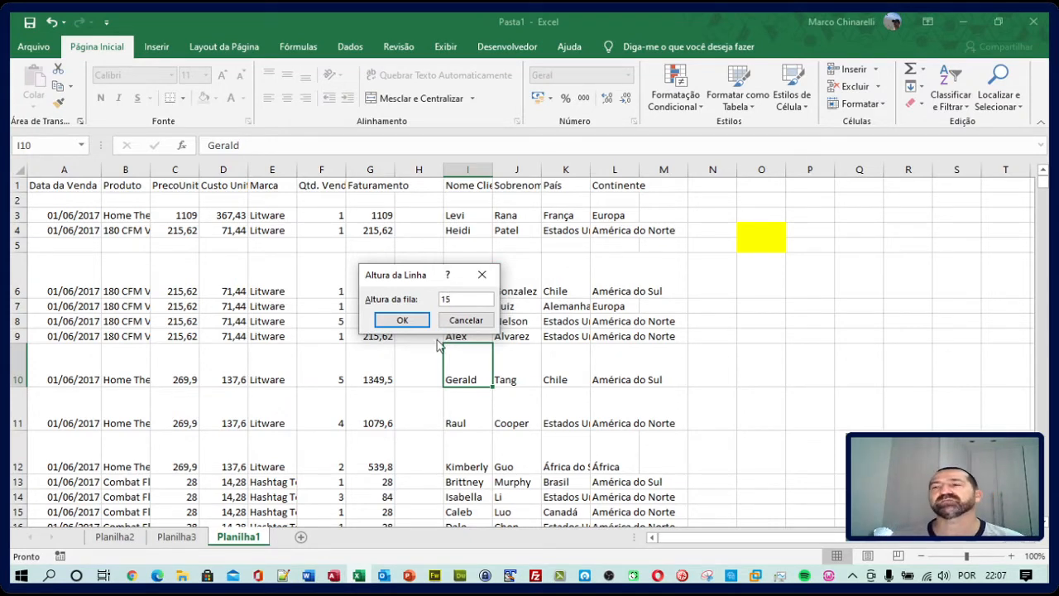
{"action": "left_click", "coordinate": [402, 320]}
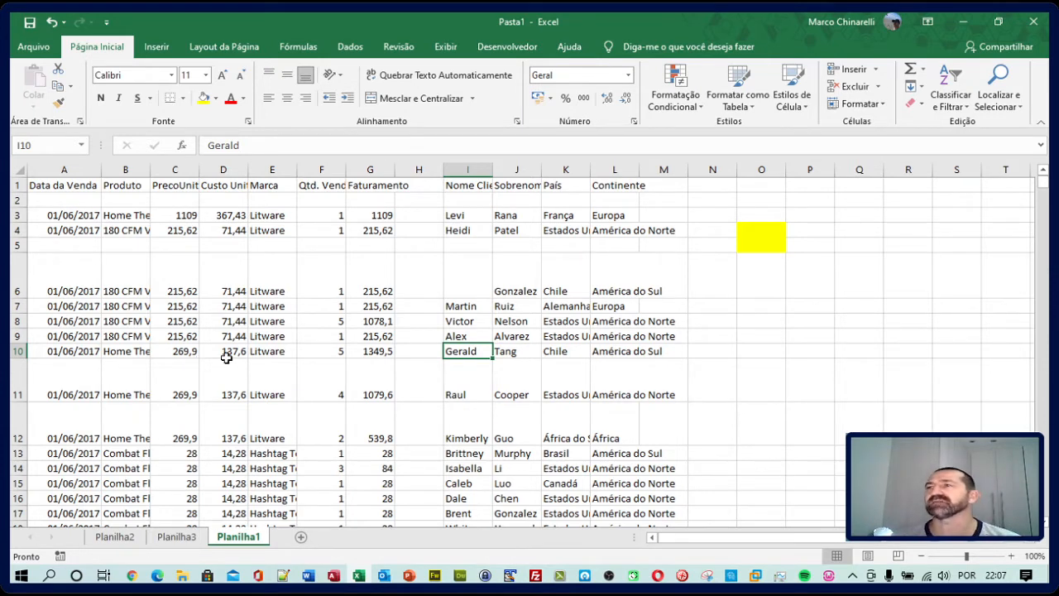
- AutoFit the height of row 6, working from cell A6
{"action": "left_click", "coordinate": [883, 105]}
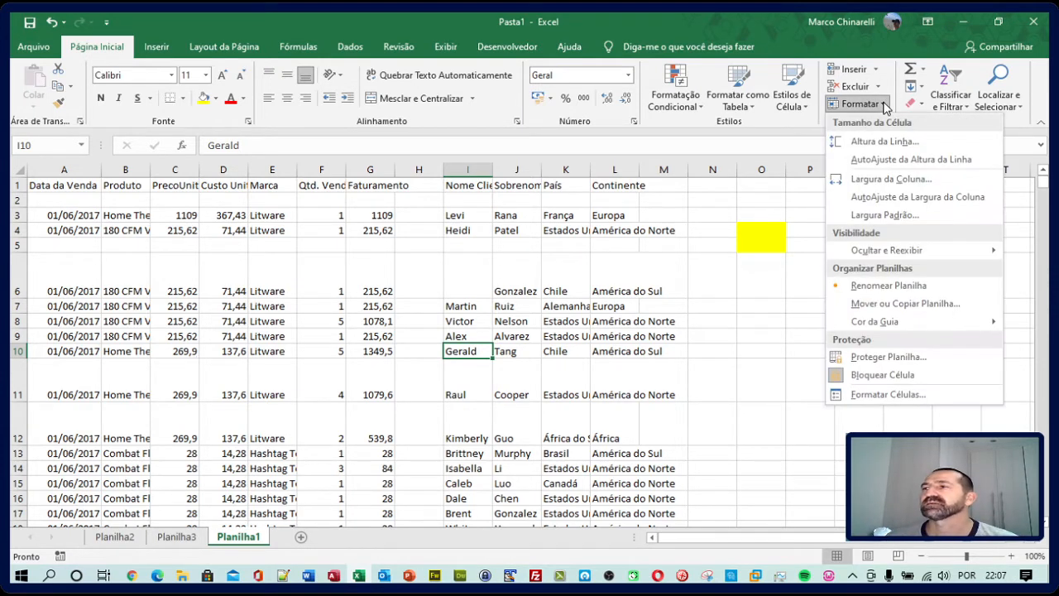
{"action": "left_click", "coordinate": [255, 287]}
{"action": "left_click", "coordinate": [66, 272]}
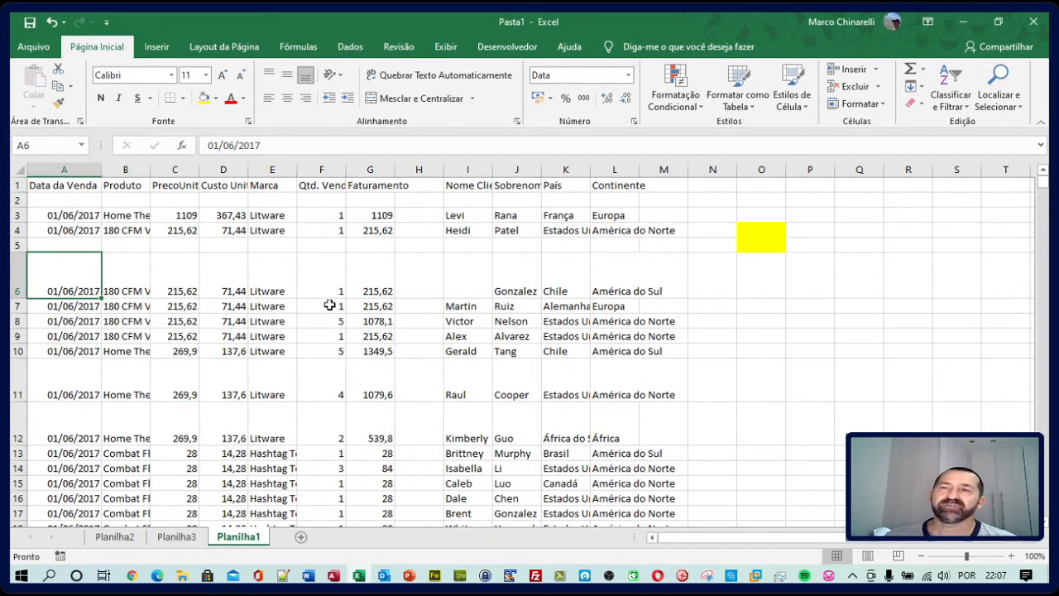
{"action": "left_click", "coordinate": [881, 105]}
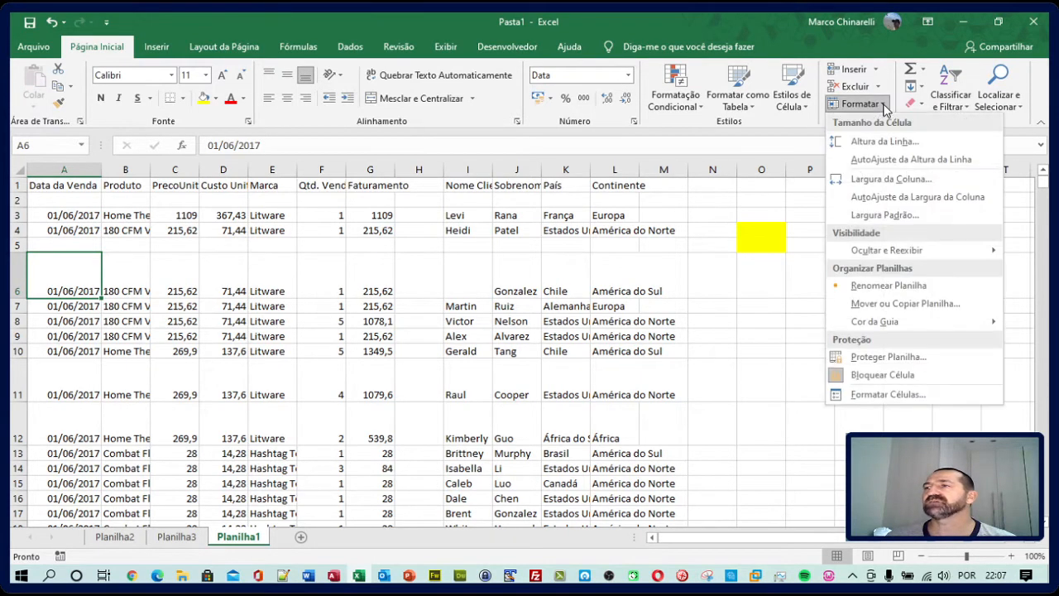
{"action": "left_click", "coordinate": [905, 160]}
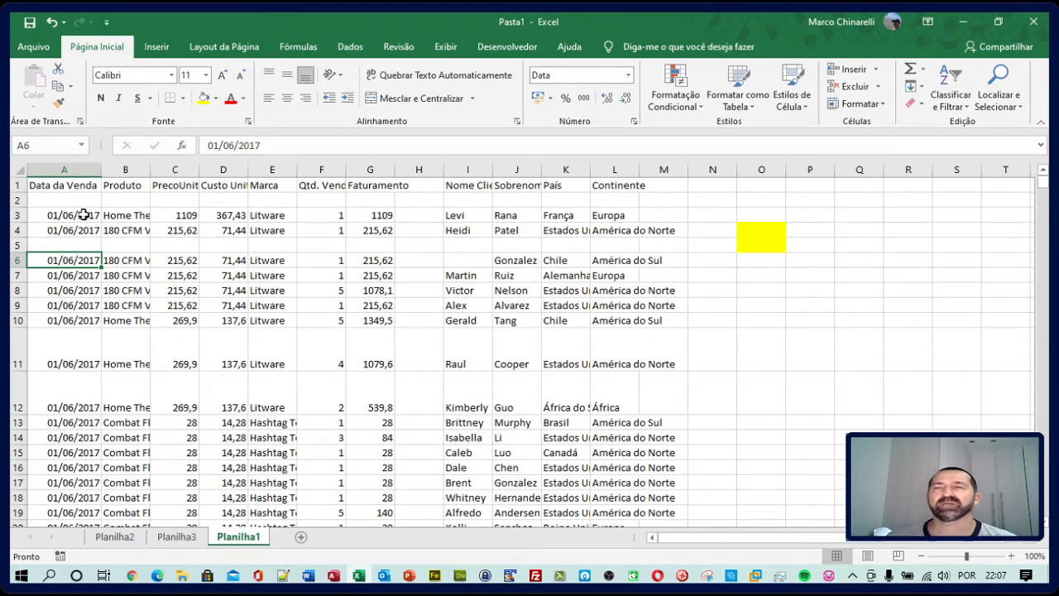
- AutoFit the width of column A to the date in cell A6 and undo that adjustment
{"action": "left_click", "coordinate": [885, 105]}
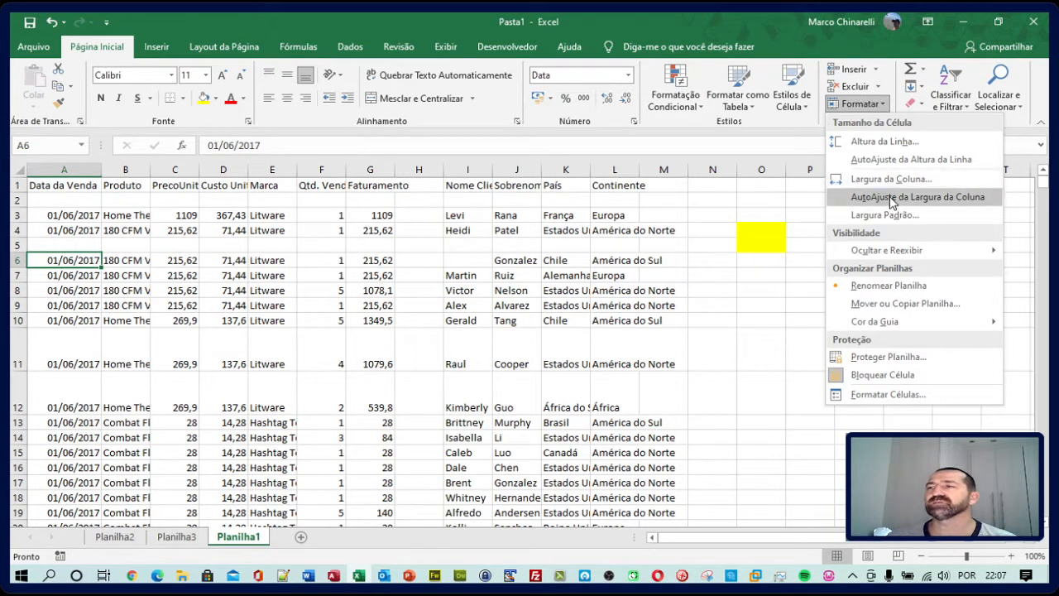
{"action": "left_click", "coordinate": [902, 195]}
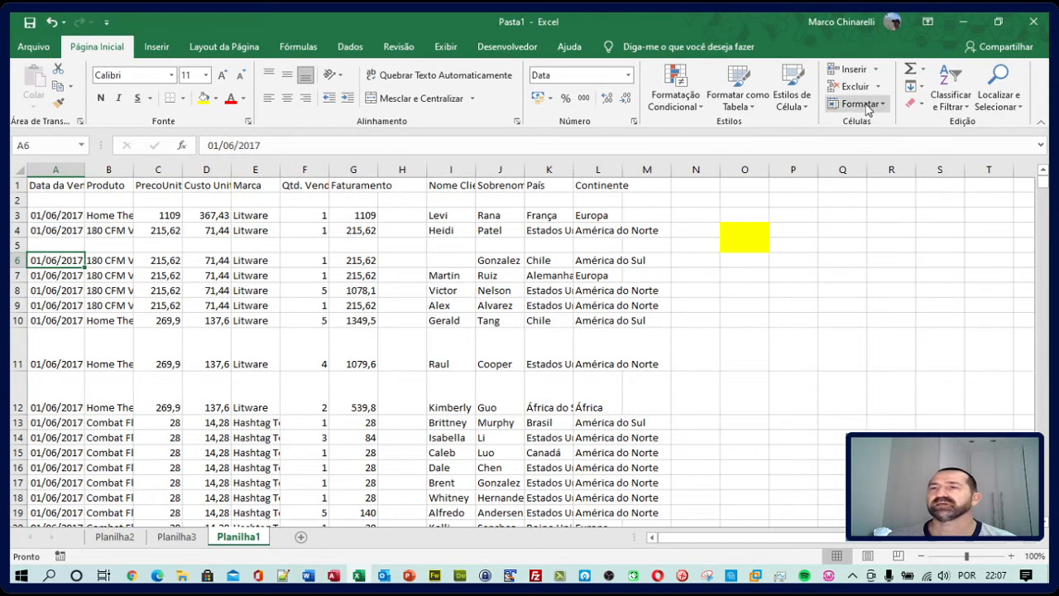
{"action": "left_click", "coordinate": [52, 21]}
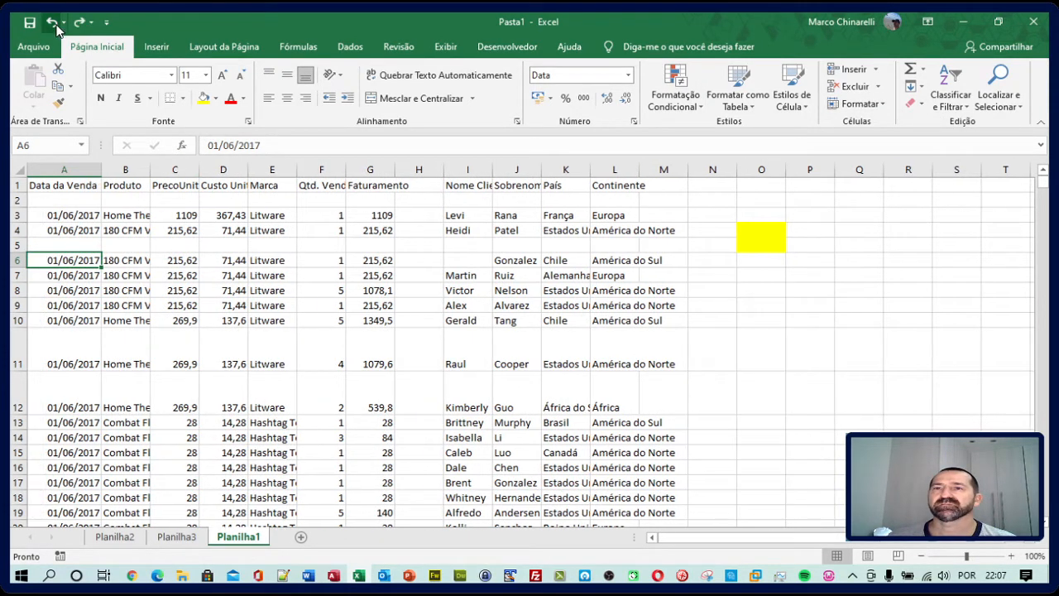
- Set column A's width to 15, and AutoFit the column to the content of cell A6
{"action": "left_click", "coordinate": [877, 106]}
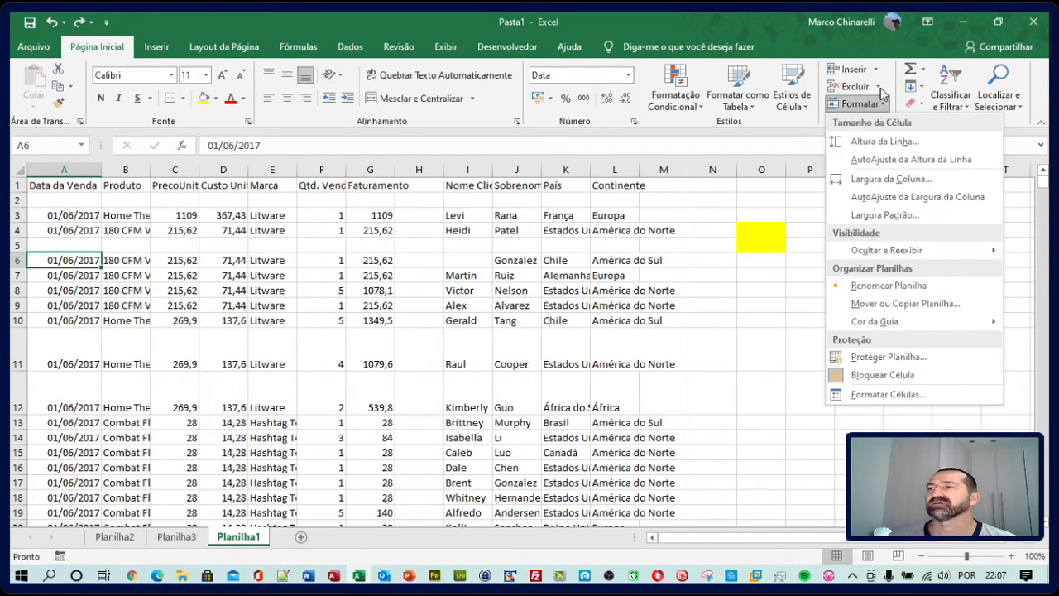
{"action": "left_click", "coordinate": [928, 191]}
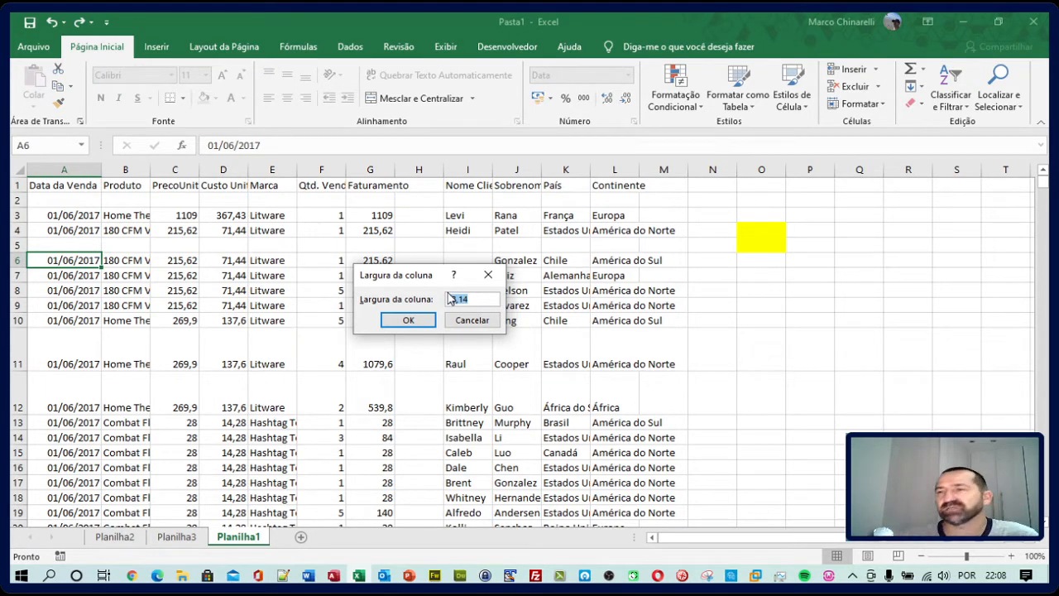
{"action": "type", "text": "15"}
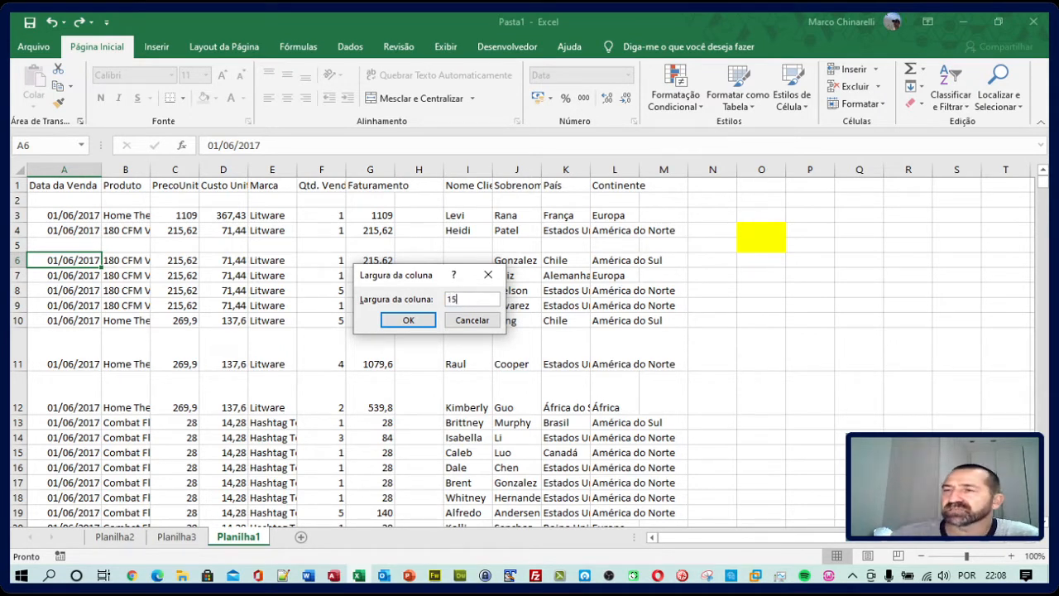
{"action": "key", "text": "Return"}
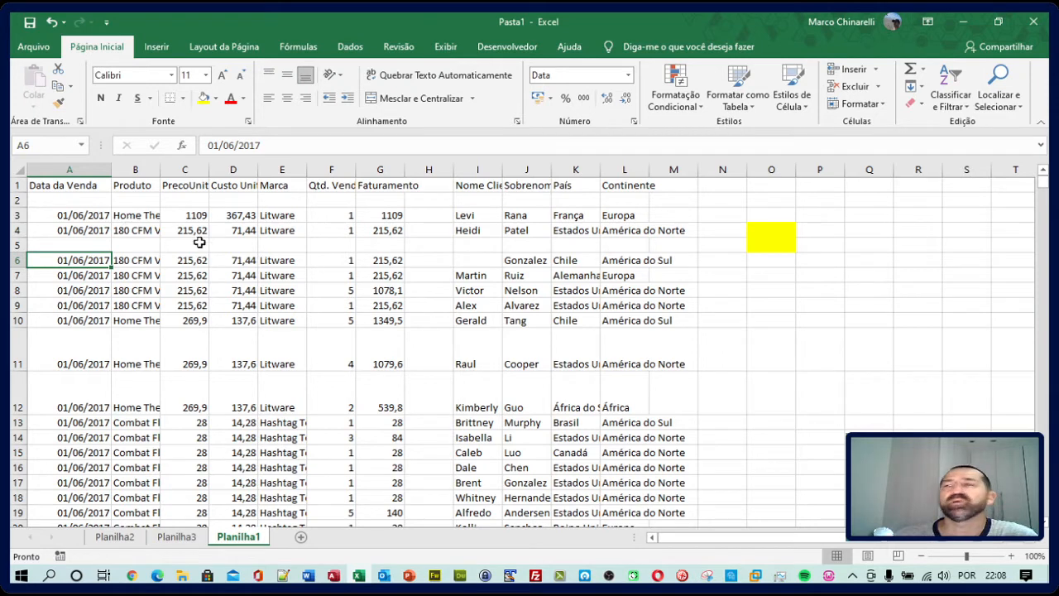
{"action": "left_click", "coordinate": [860, 103]}
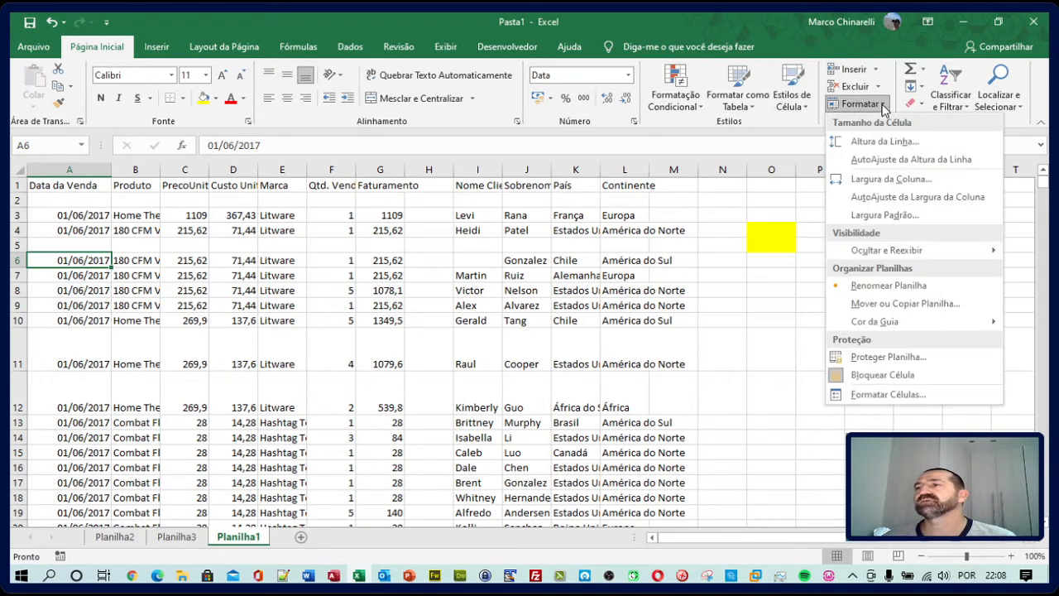
{"action": "left_click", "coordinate": [869, 198]}
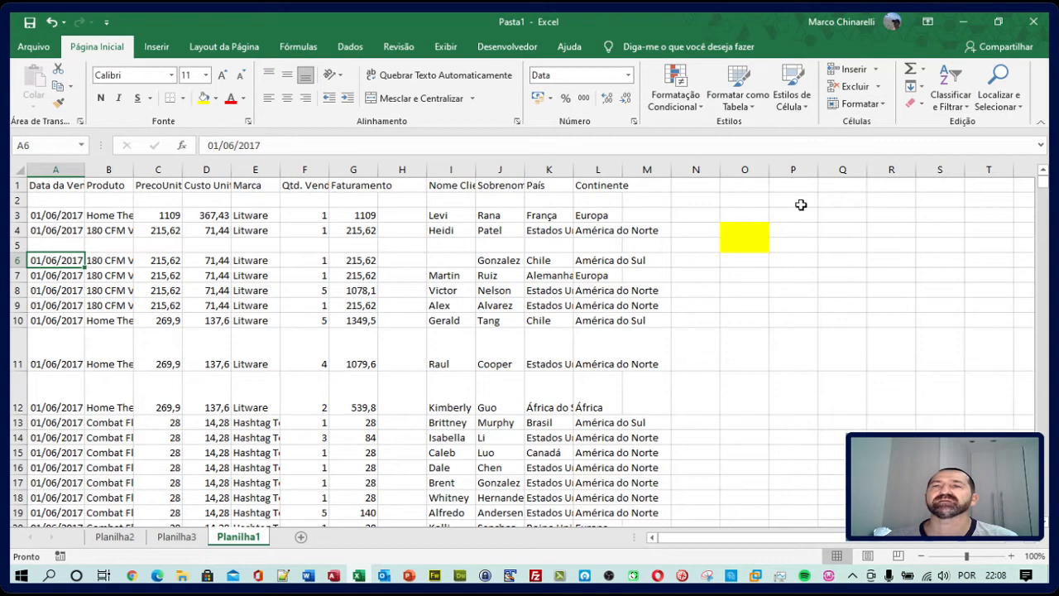
- Open the default column width setting with cell A1 selected, and close it without entering a value
{"action": "left_click", "coordinate": [66, 188]}
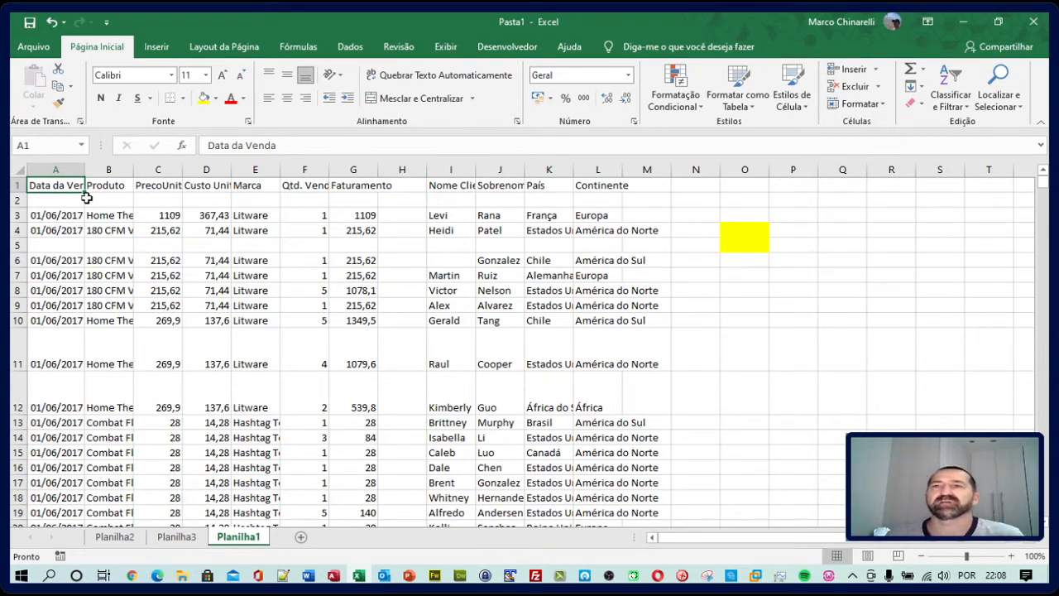
{"action": "left_click", "coordinate": [882, 107]}
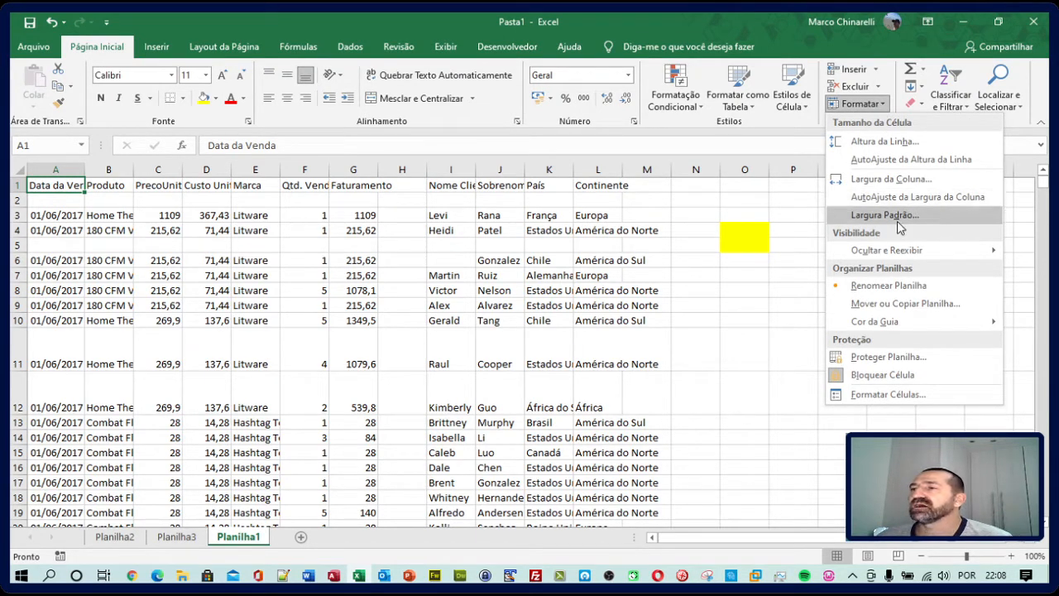
{"action": "left_click", "coordinate": [895, 222]}
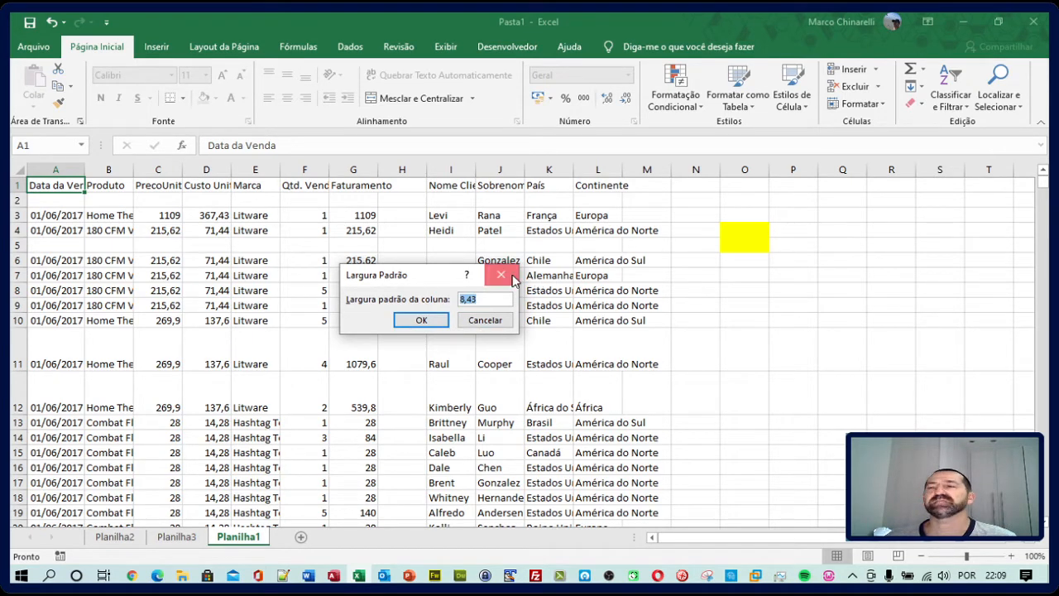
{"action": "left_click", "coordinate": [502, 275]}
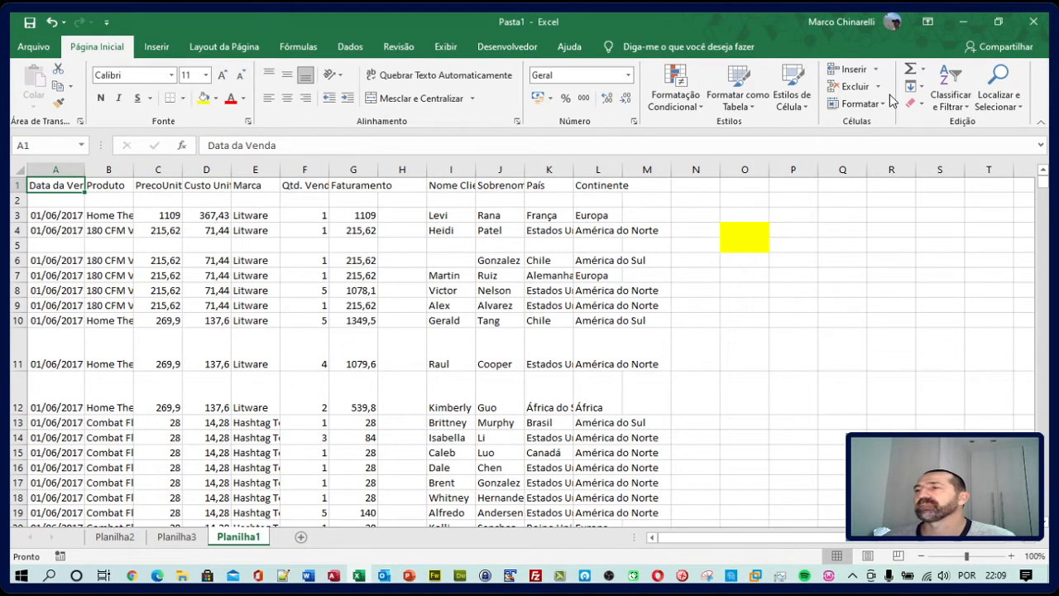
- Hide the Planilha3 worksheet
{"action": "left_click", "coordinate": [884, 103]}
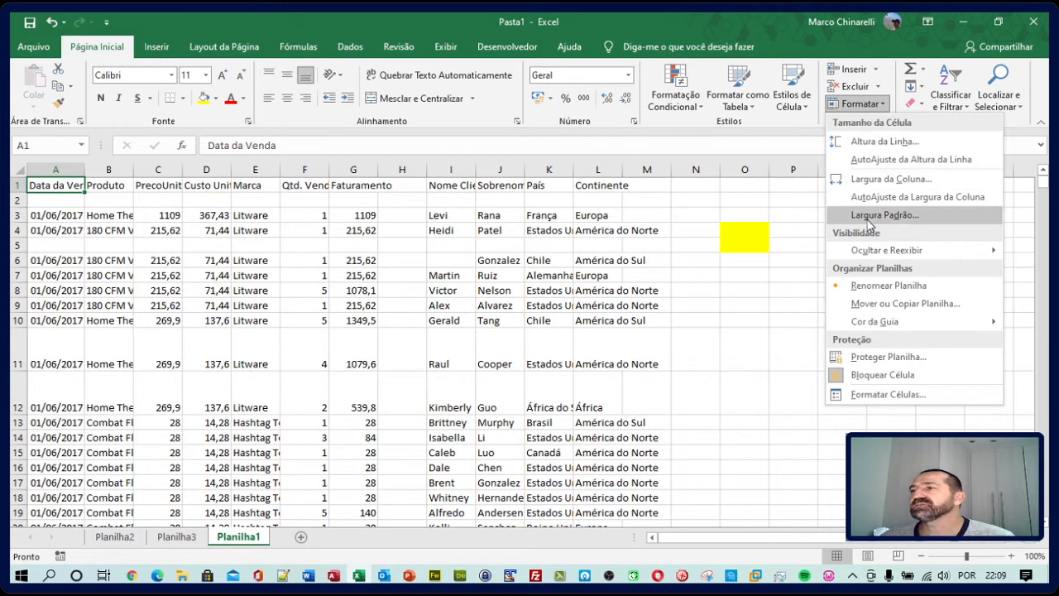
{"action": "mouse_move", "coordinate": [865, 258]}
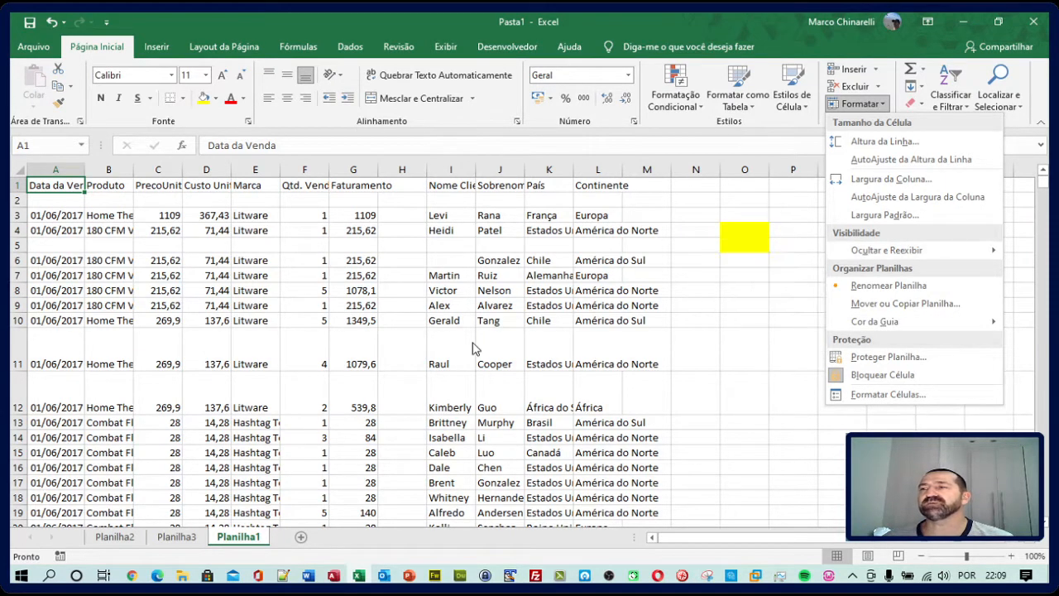
{"action": "left_click", "coordinate": [177, 544]}
{"action": "right_click", "coordinate": [177, 544]}
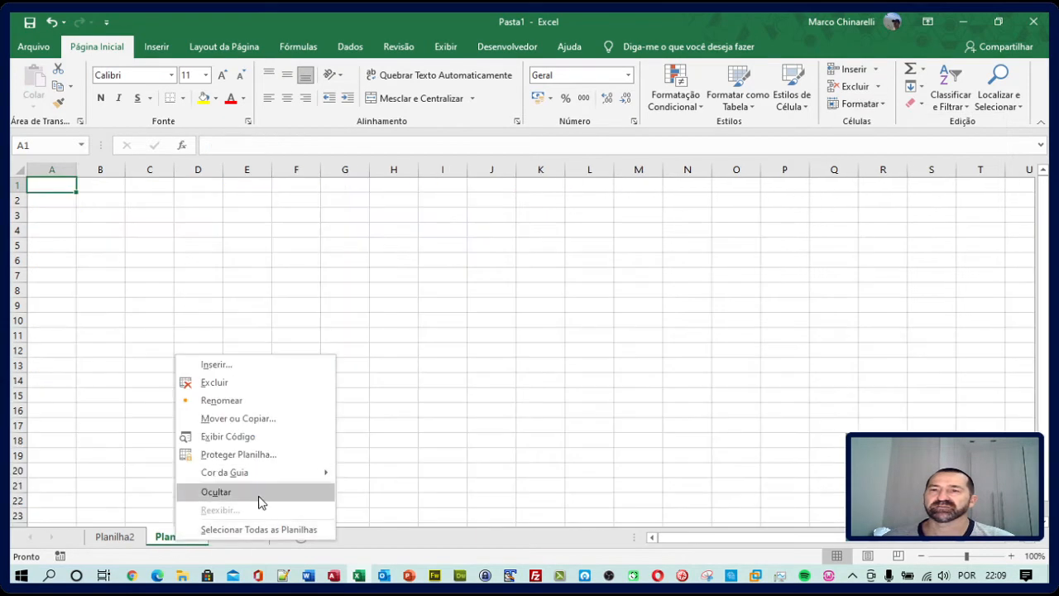
{"action": "left_click", "coordinate": [229, 499]}
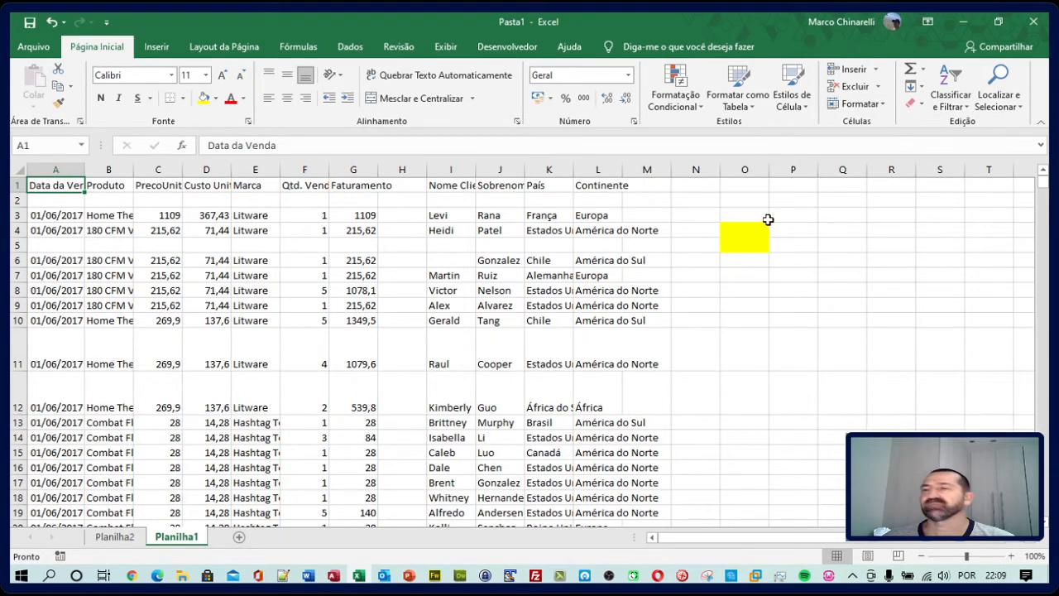
- Unhide the Planilha3 worksheet and return to Planilha1
{"action": "left_click", "coordinate": [884, 104]}
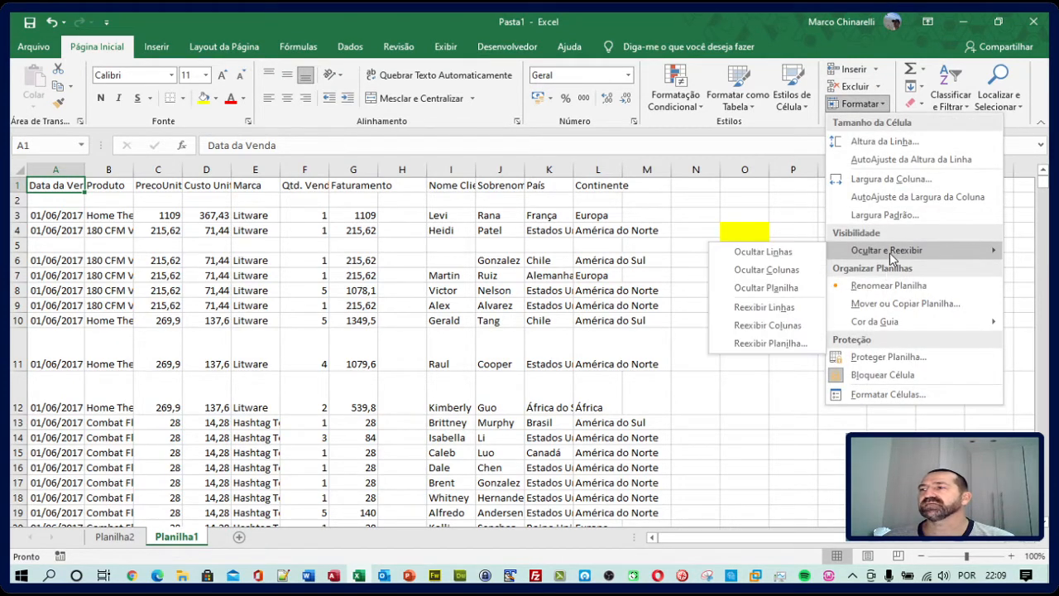
{"action": "left_click", "coordinate": [762, 343]}
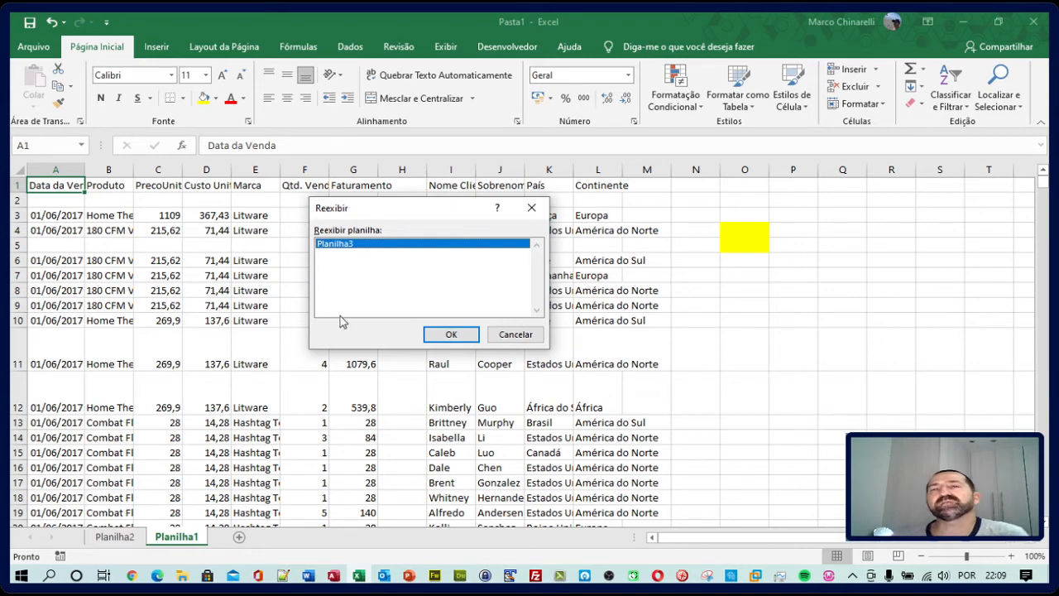
{"action": "left_click", "coordinate": [451, 334]}
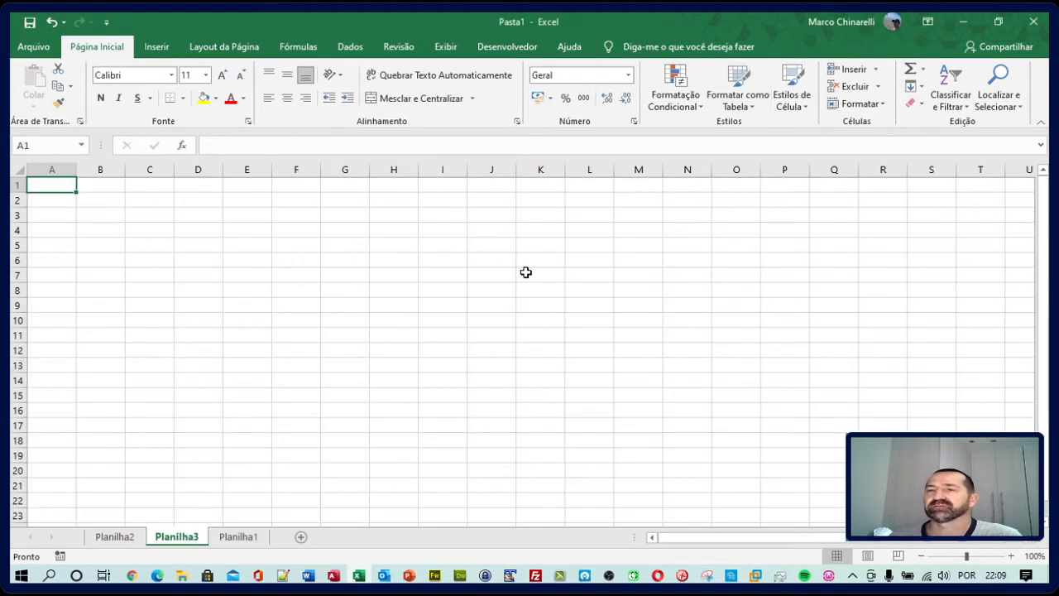
{"action": "left_click", "coordinate": [240, 536]}
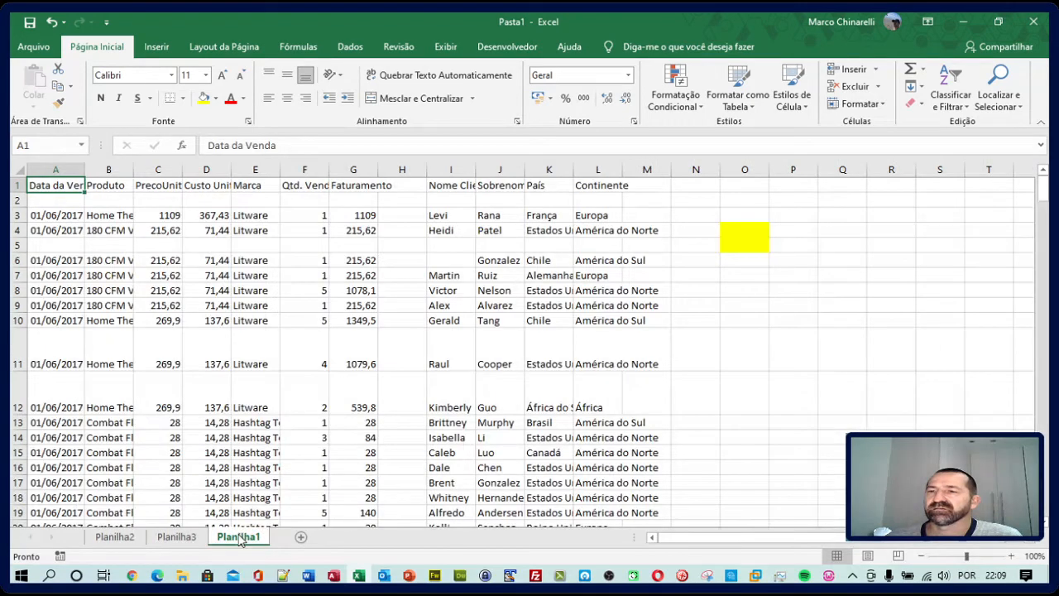
- Rename the Planilha1 worksheet as IEUTOE
{"action": "left_click", "coordinate": [880, 108]}
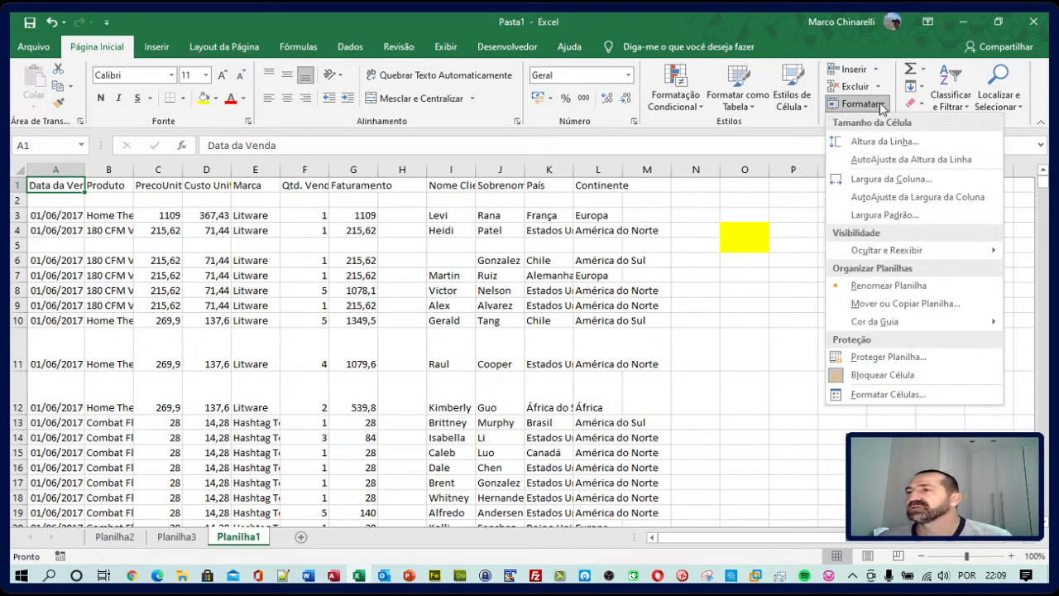
{"action": "left_click", "coordinate": [885, 286]}
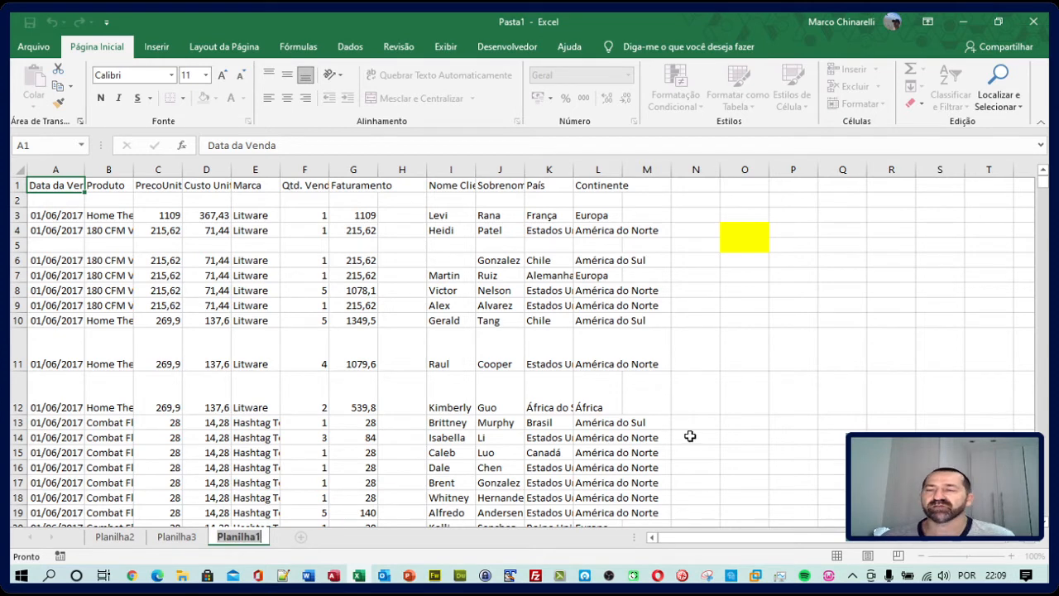
{"action": "type", "text": "IEUTOE"}
{"action": "key", "text": "Return"}
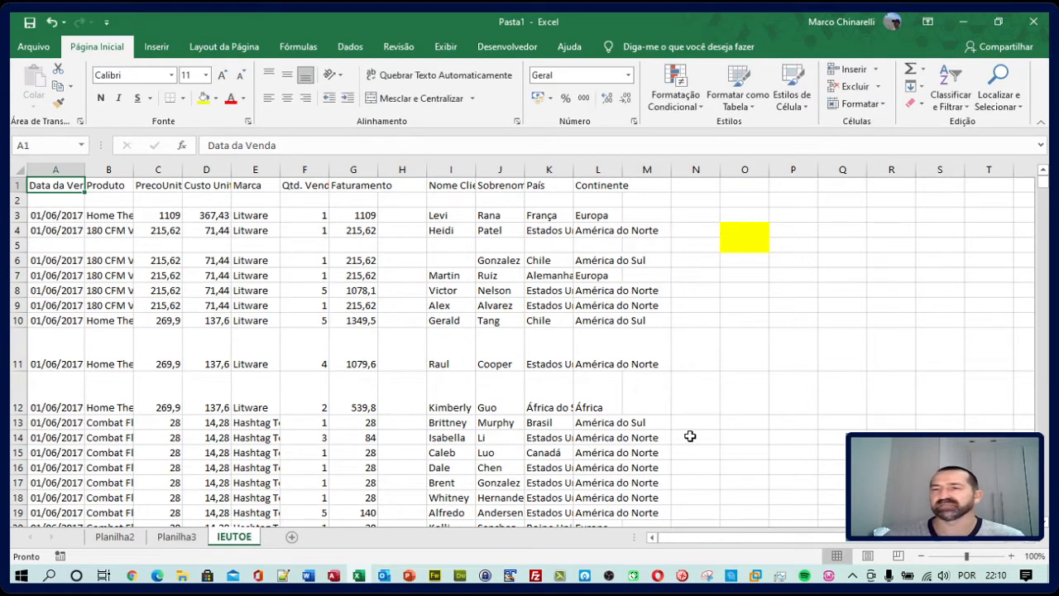
- Examine the move or copy options for the IEUTOE sheet, including the destination workbook choices, and leave without moving it
{"action": "left_click", "coordinate": [882, 104]}
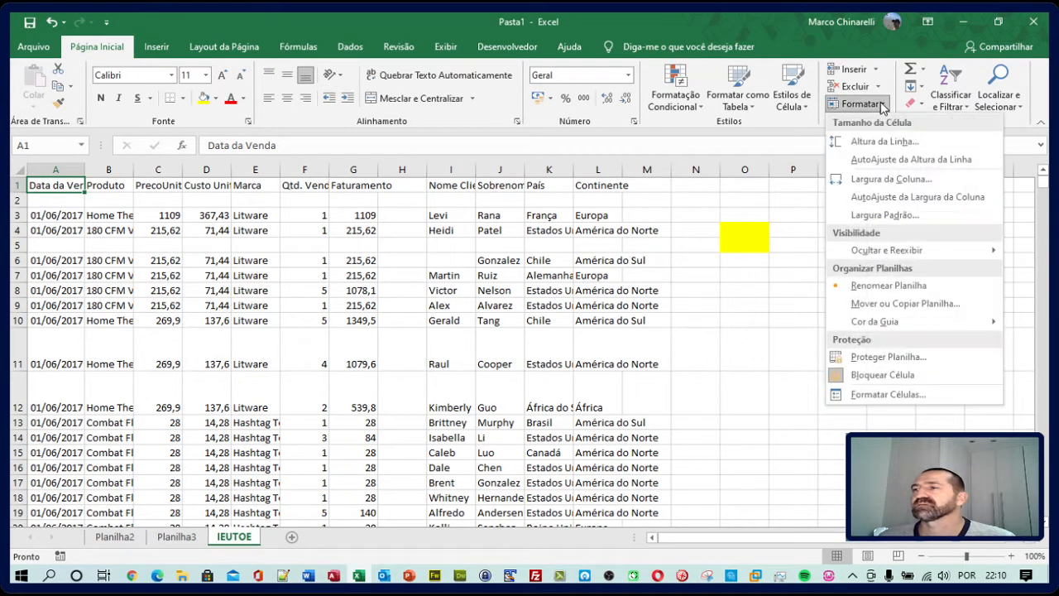
{"action": "left_click", "coordinate": [905, 304]}
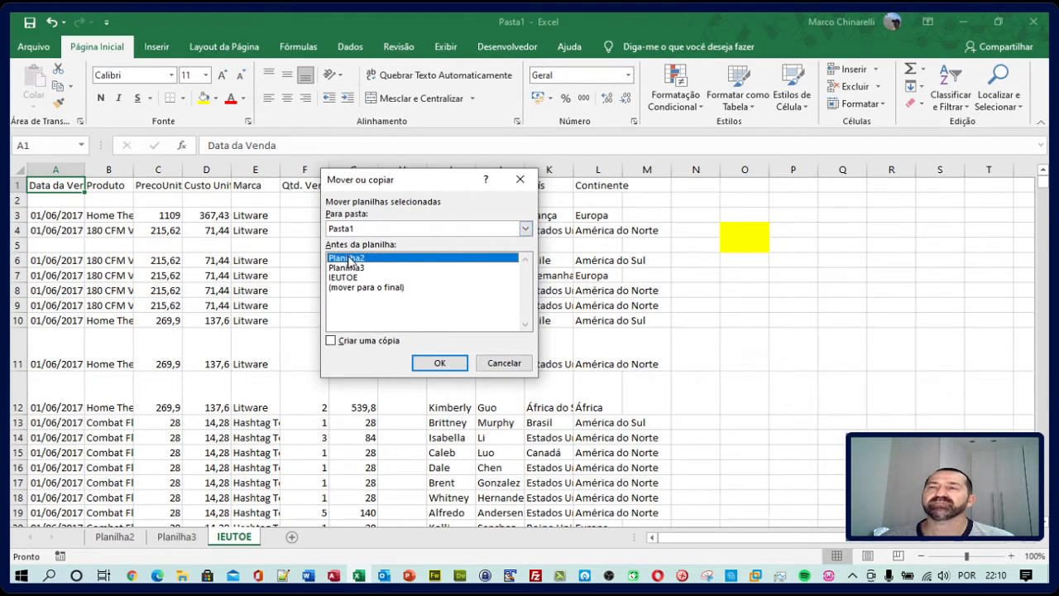
{"action": "left_click", "coordinate": [525, 229]}
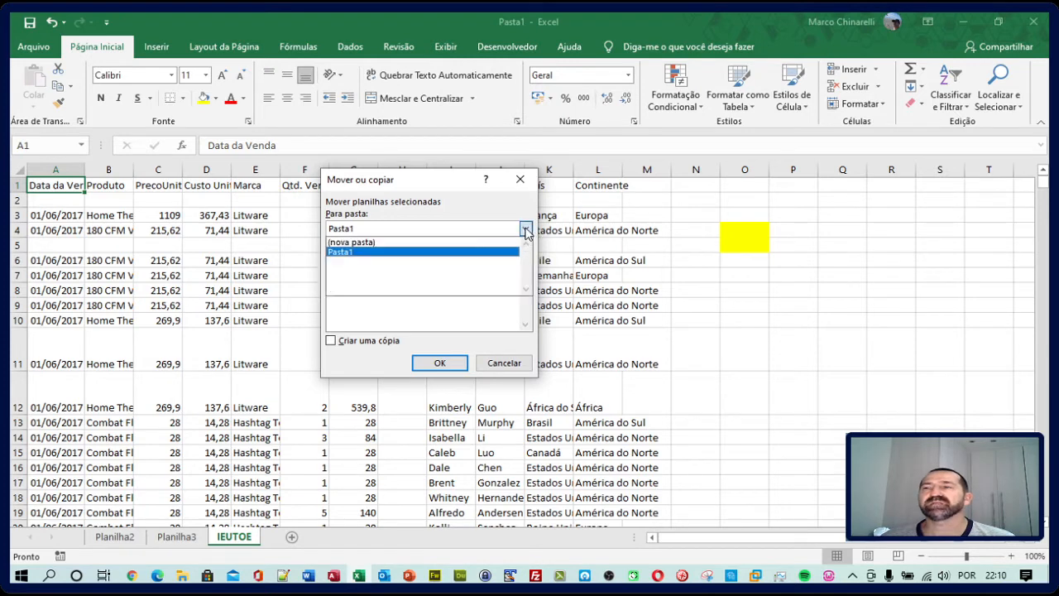
{"action": "left_click", "coordinate": [525, 228]}
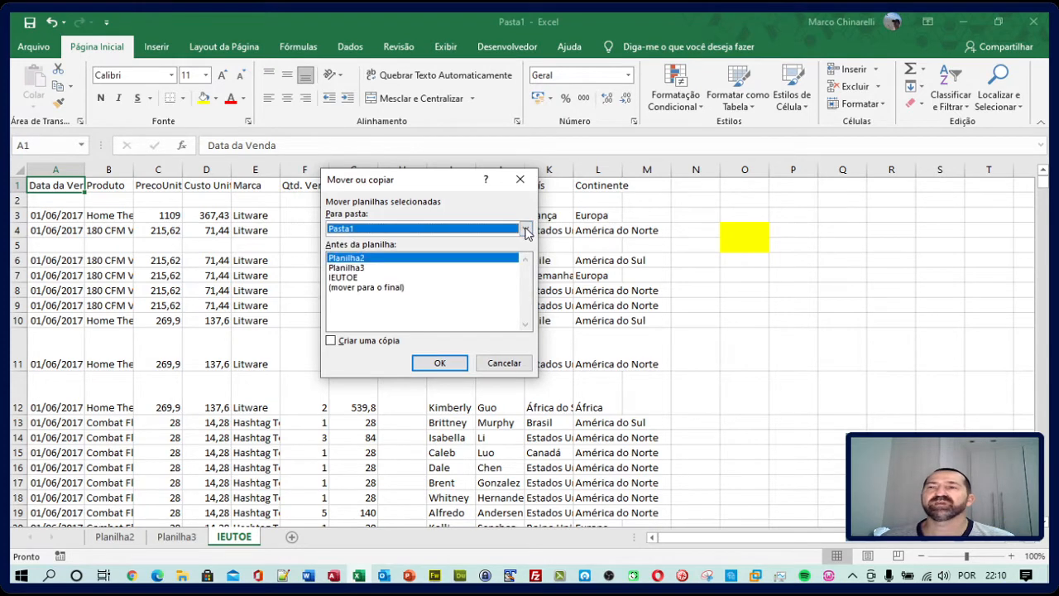
{"action": "left_click", "coordinate": [520, 180]}
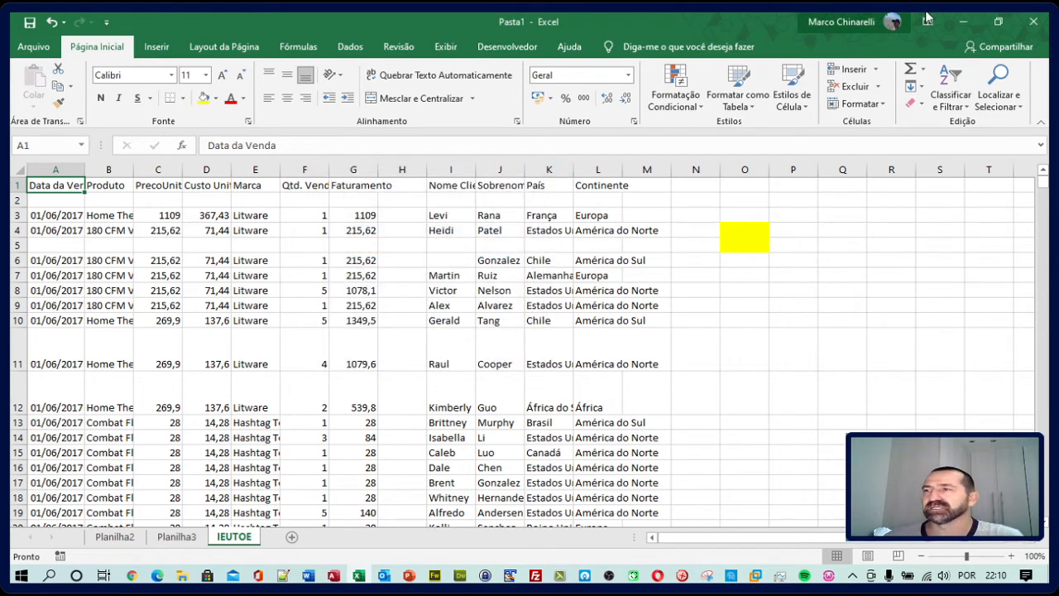
- Color the IEUTOE sheet tab with the gold theme color and check it from Planilha3 before returning to IEUTOE
{"action": "left_click", "coordinate": [885, 108]}
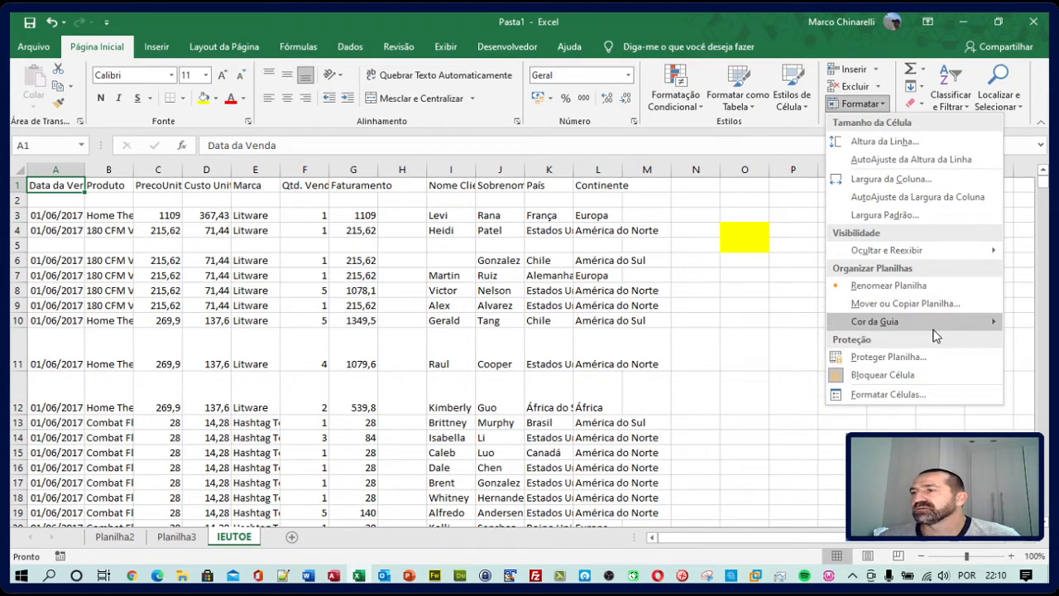
{"action": "mouse_move", "coordinate": [933, 331]}
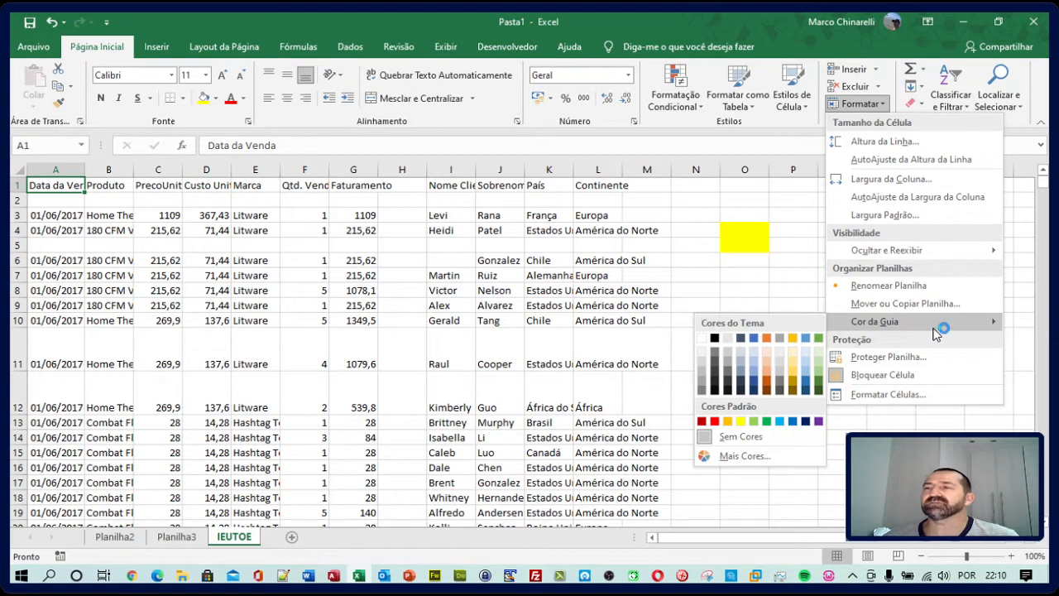
{"action": "left_click", "coordinate": [793, 342]}
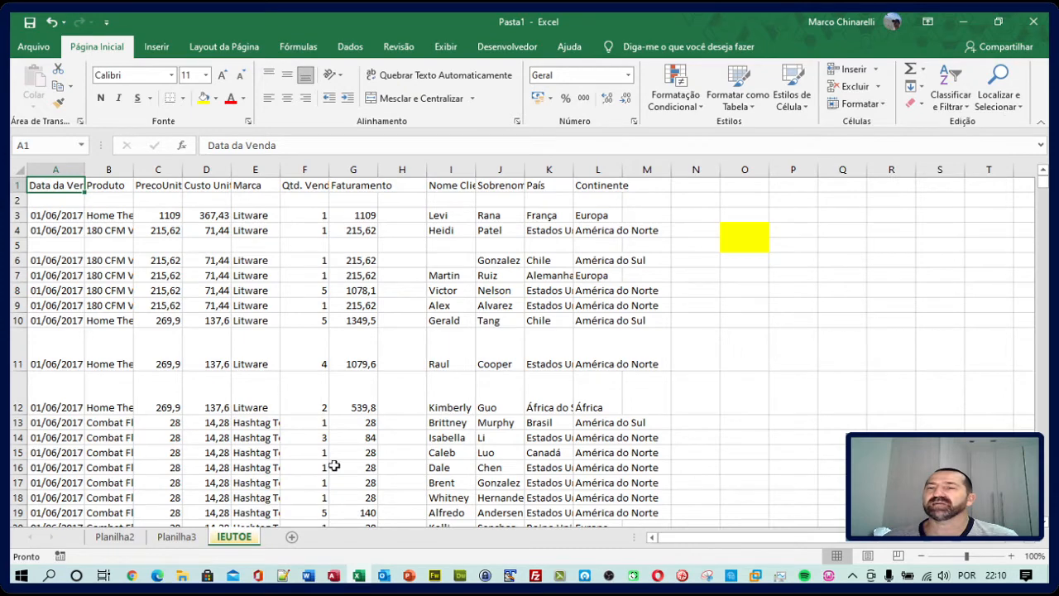
{"action": "left_click", "coordinate": [191, 537]}
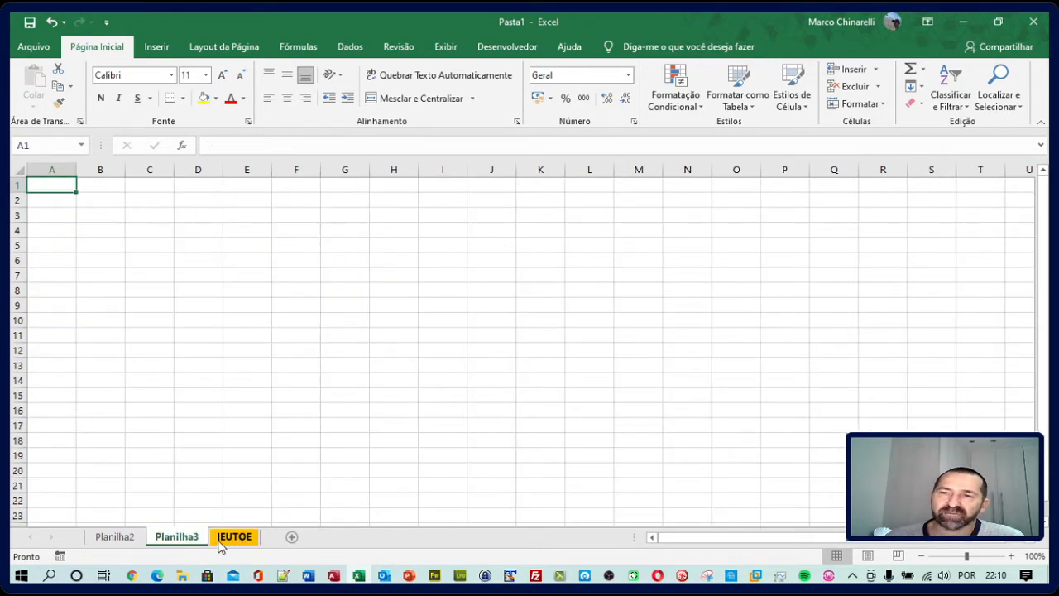
{"action": "left_click", "coordinate": [243, 542]}
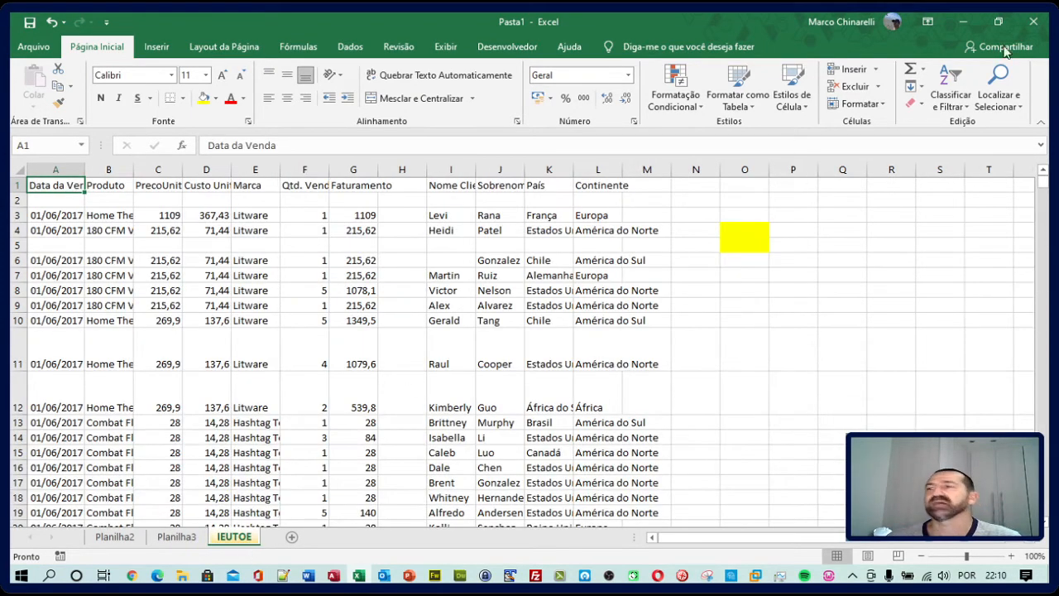
- Review the sheet protection options for IEUTOE and cancel without protecting it
{"action": "left_click", "coordinate": [883, 106]}
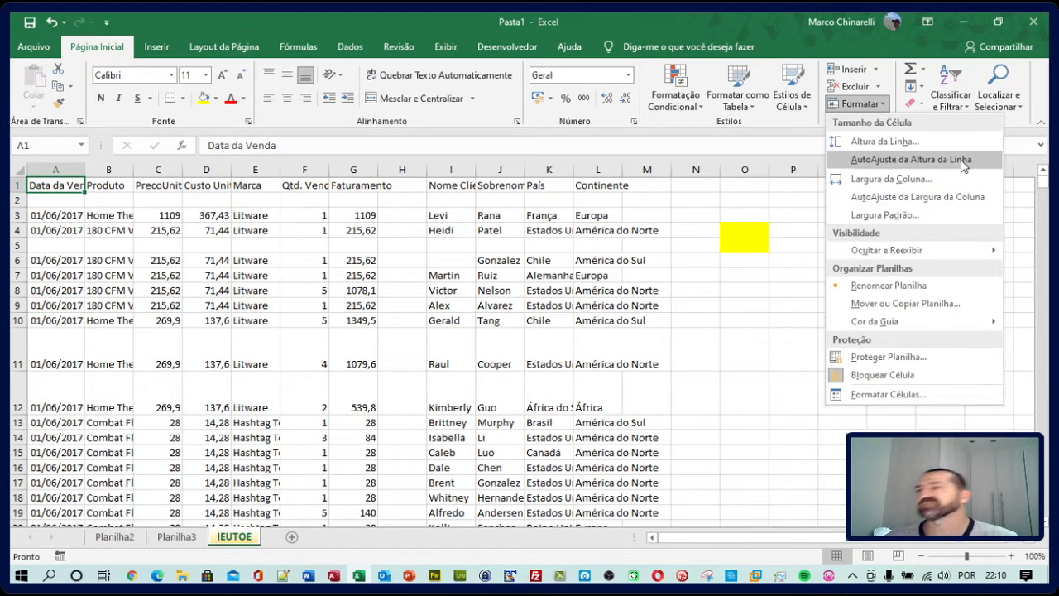
{"action": "left_click", "coordinate": [918, 361]}
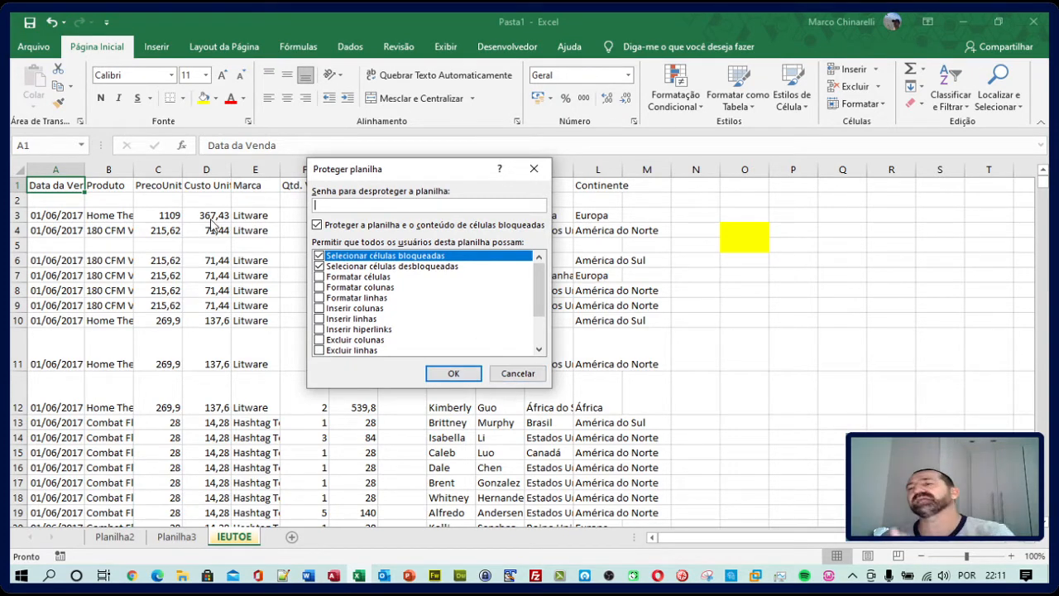
{"action": "left_click", "coordinate": [534, 373]}
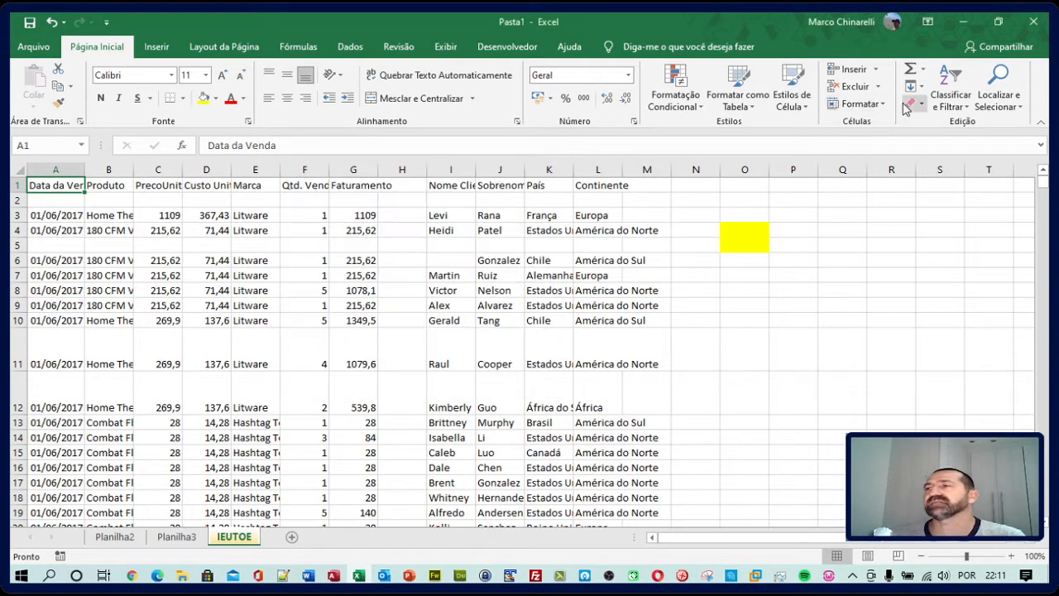
- Toggle the Lock Cell setting for cell A1, and select cells J6 and F2
{"action": "left_click", "coordinate": [884, 106]}
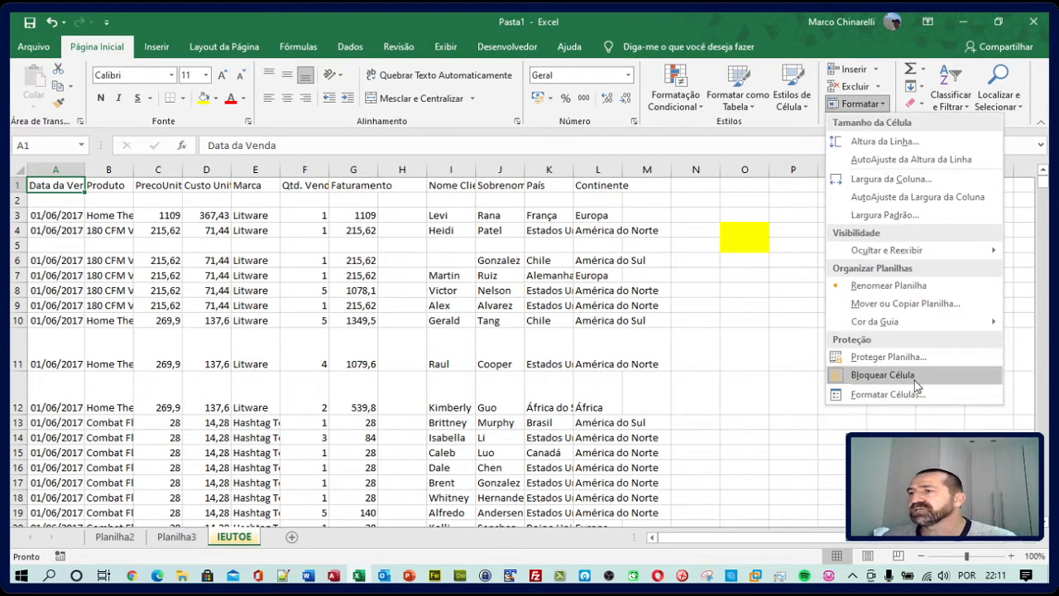
{"action": "left_click", "coordinate": [903, 380]}
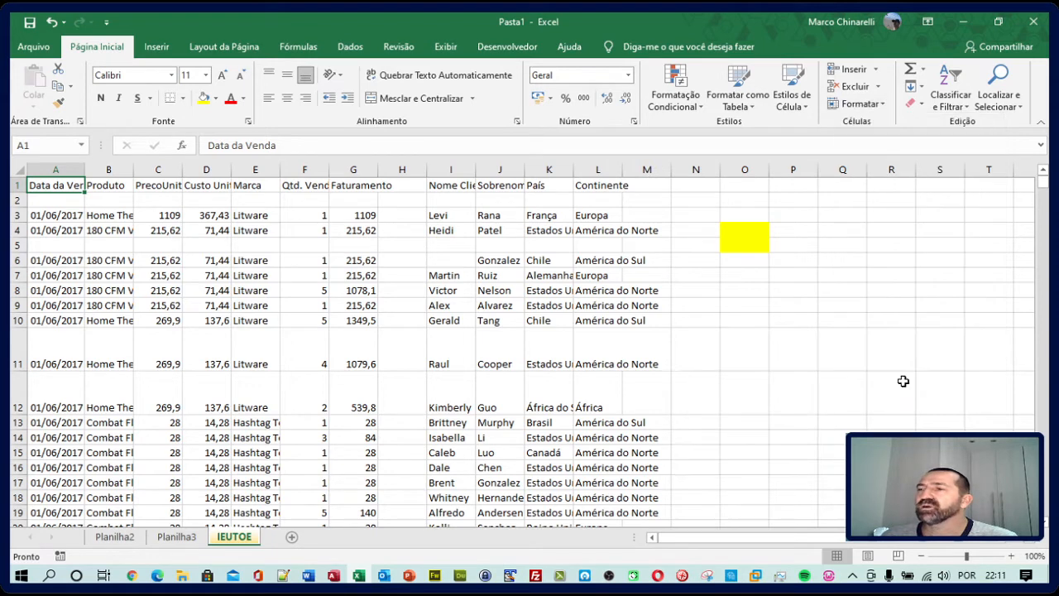
{"action": "left_click", "coordinate": [496, 257]}
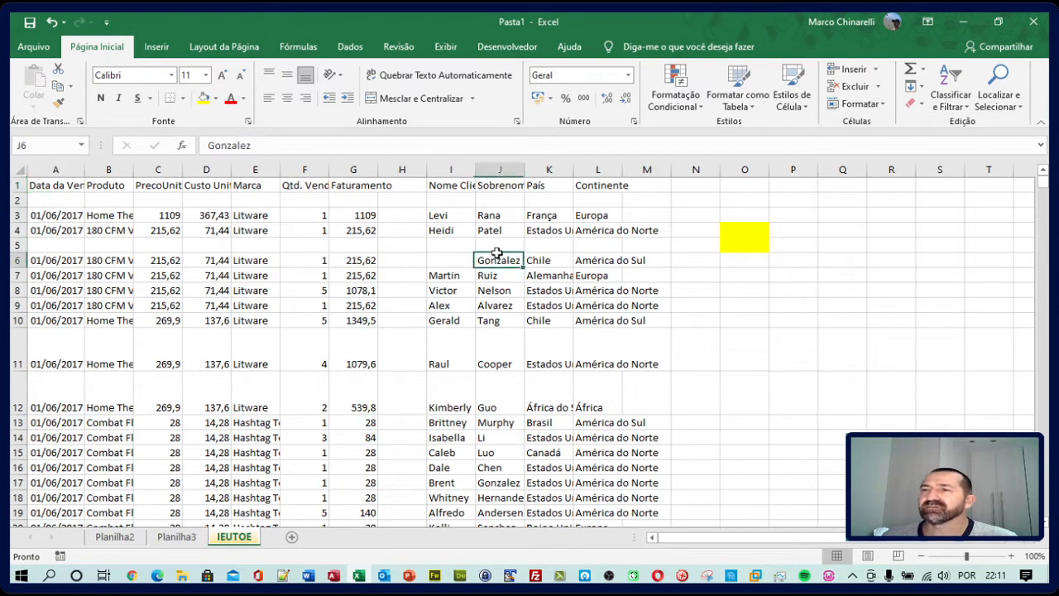
{"action": "left_click", "coordinate": [284, 204]}
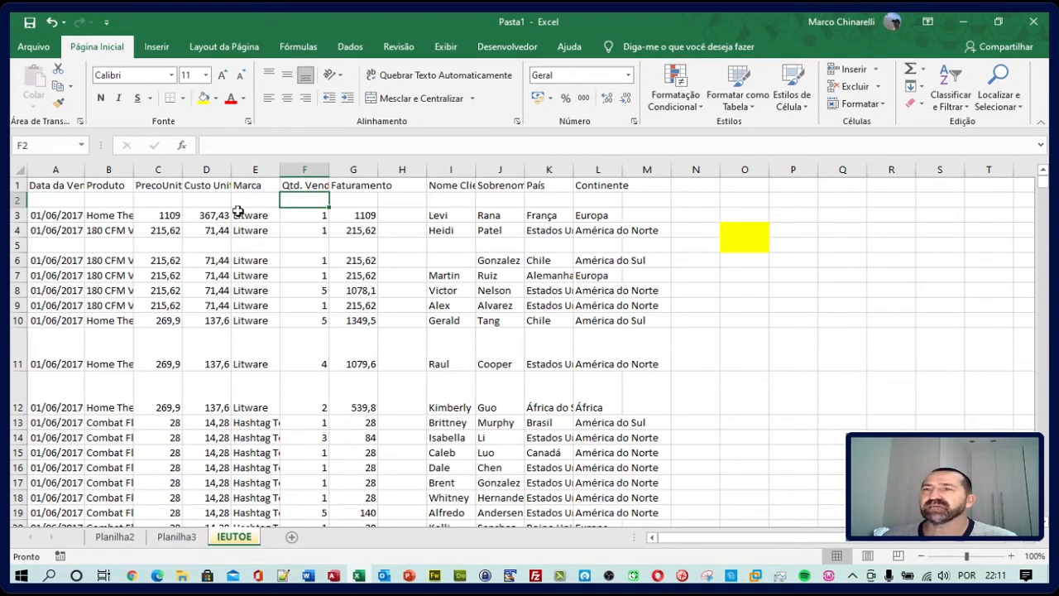
- Toggle the Lock Cell setting for the range E3:G4, and select F4:G4
{"action": "left_click_drag", "start_coordinate": [238, 211], "coordinate": [346, 224]}
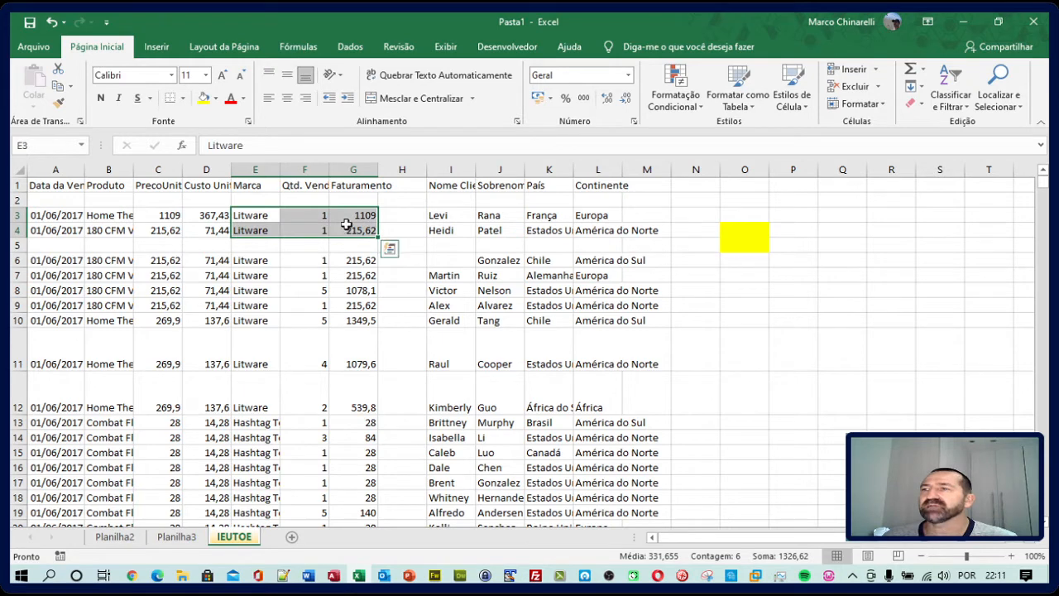
{"action": "left_click", "coordinate": [860, 103]}
{"action": "left_click", "coordinate": [880, 377]}
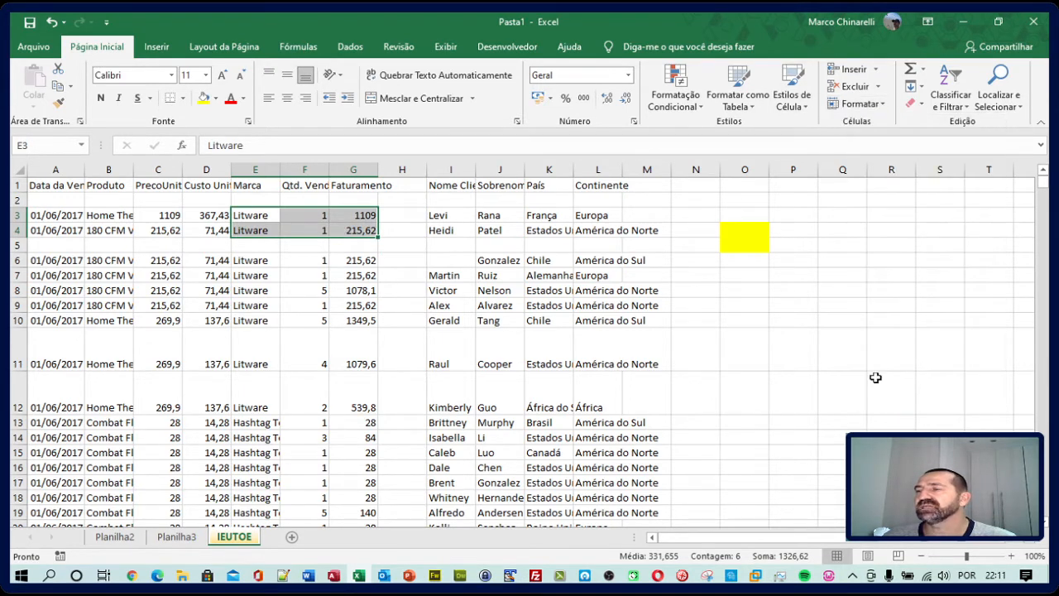
{"action": "left_click_drag", "start_coordinate": [332, 229], "coordinate": [319, 231]}
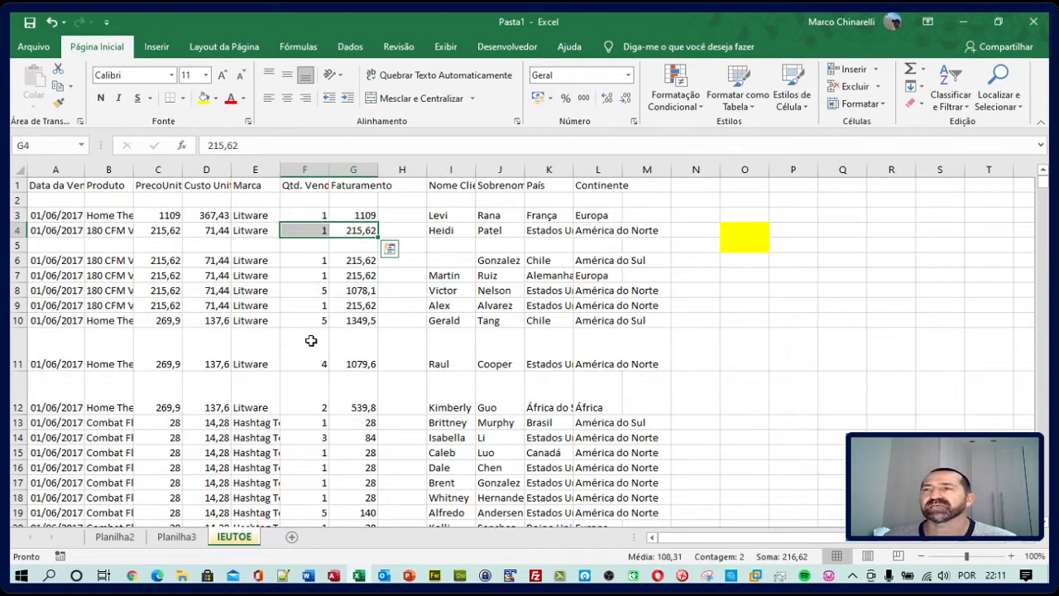
- View the Format Cells fill options for F4:G4 and close the dialog without applying changes
{"action": "left_click", "coordinate": [882, 105]}
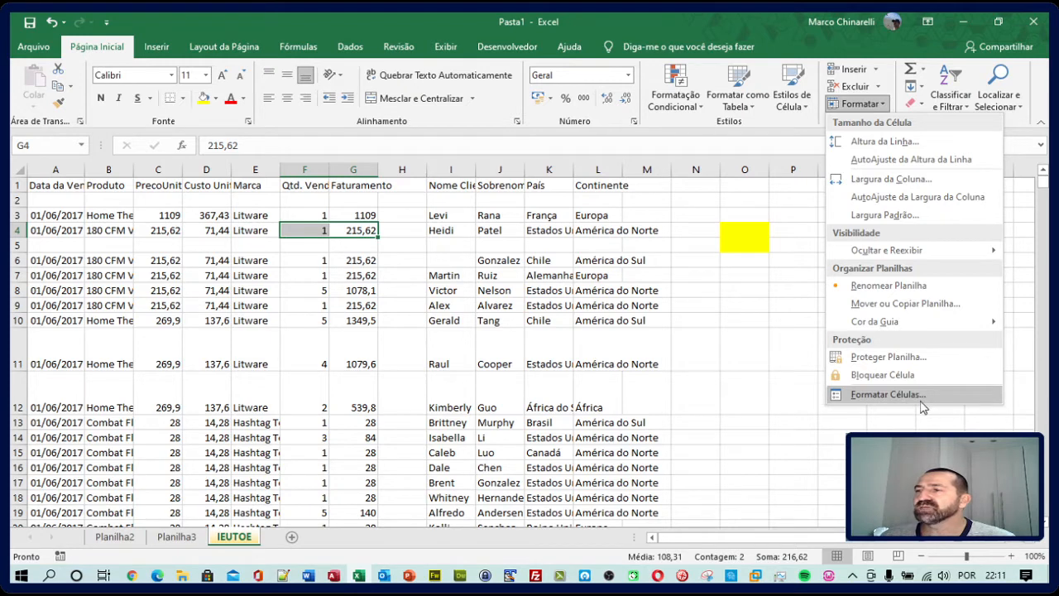
{"action": "left_click", "coordinate": [910, 398]}
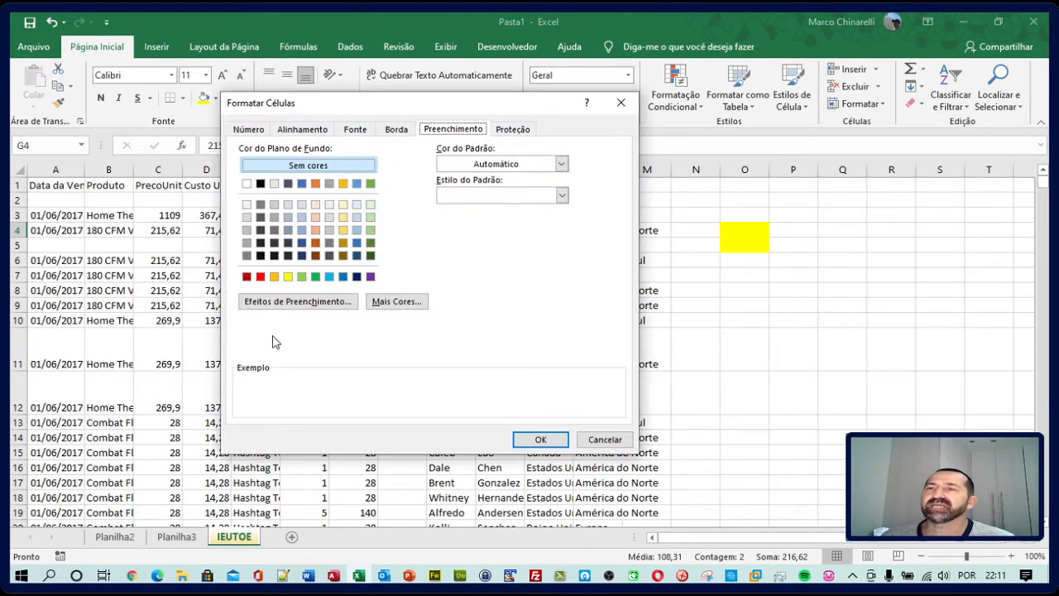
{"action": "left_click", "coordinate": [622, 104]}
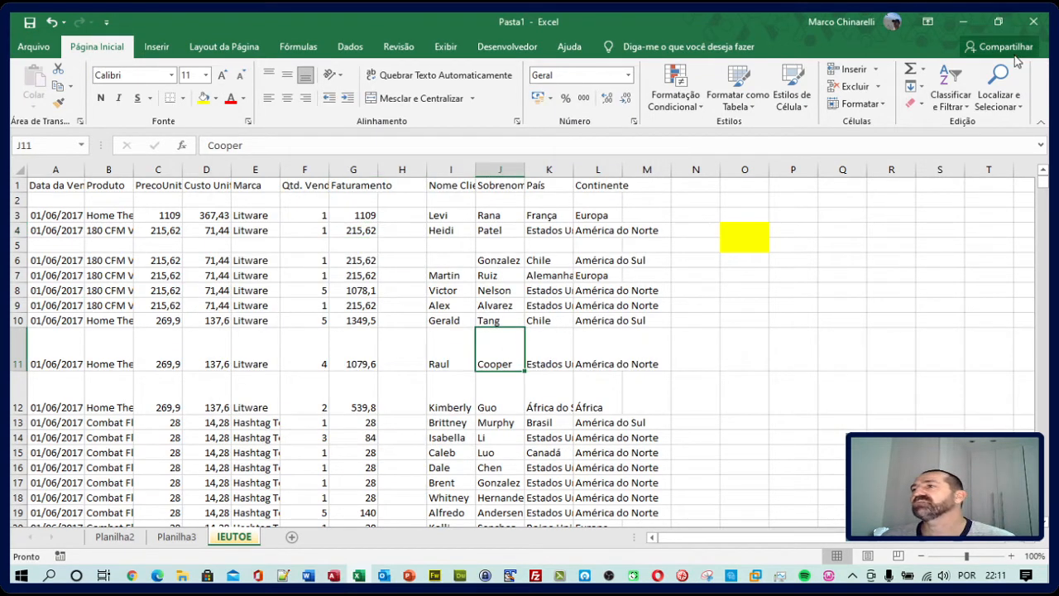
- Review the AutoSum functions for cell M8, including the Insert Function dialog, and cancel without inserting one
{"action": "left_click", "coordinate": [642, 293]}
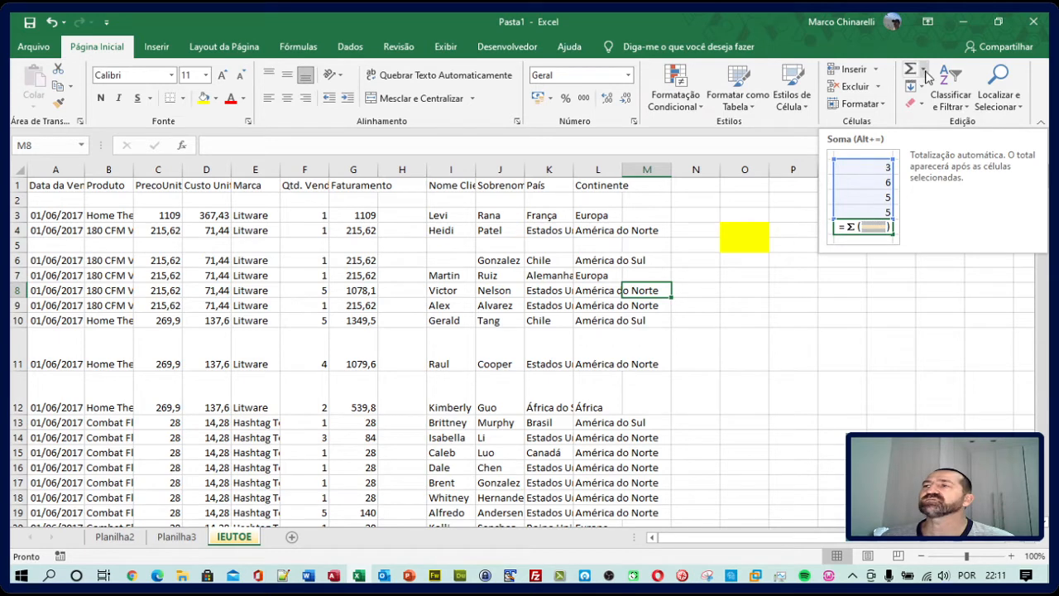
{"action": "left_click", "coordinate": [924, 72]}
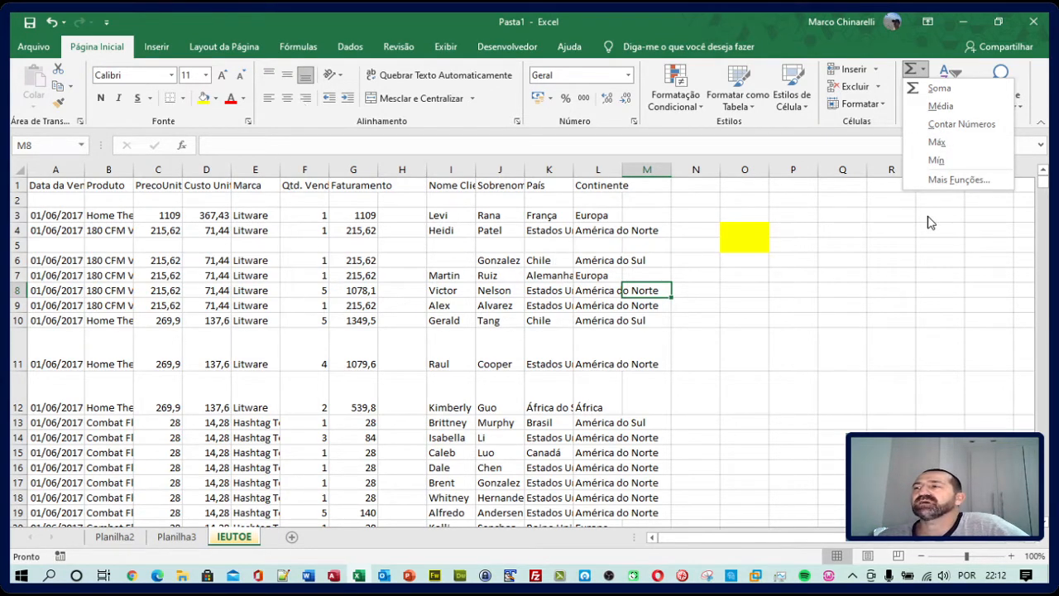
{"action": "left_click", "coordinate": [956, 180]}
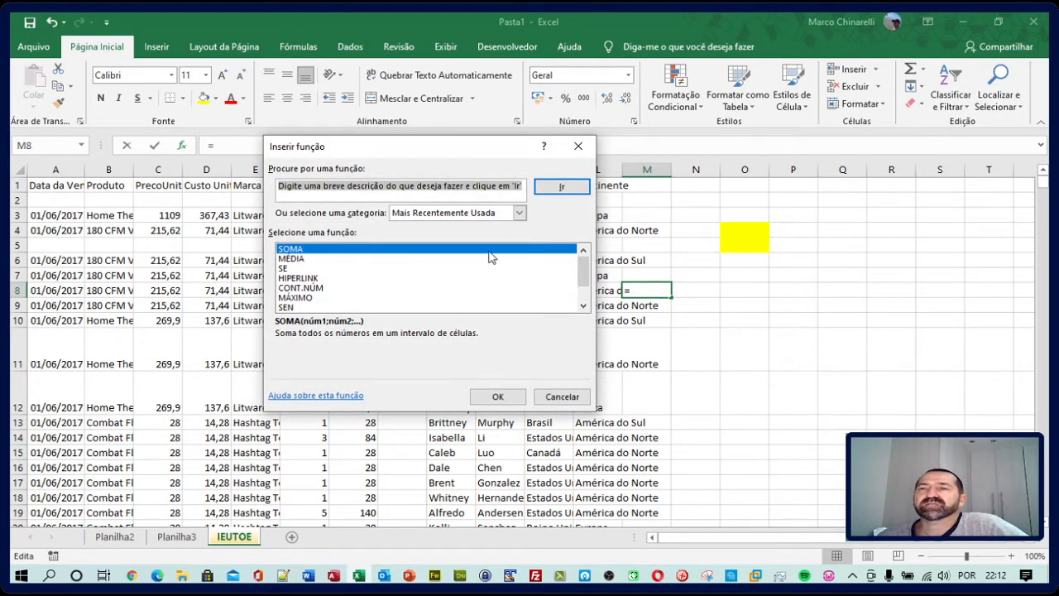
{"action": "left_click", "coordinate": [577, 147]}
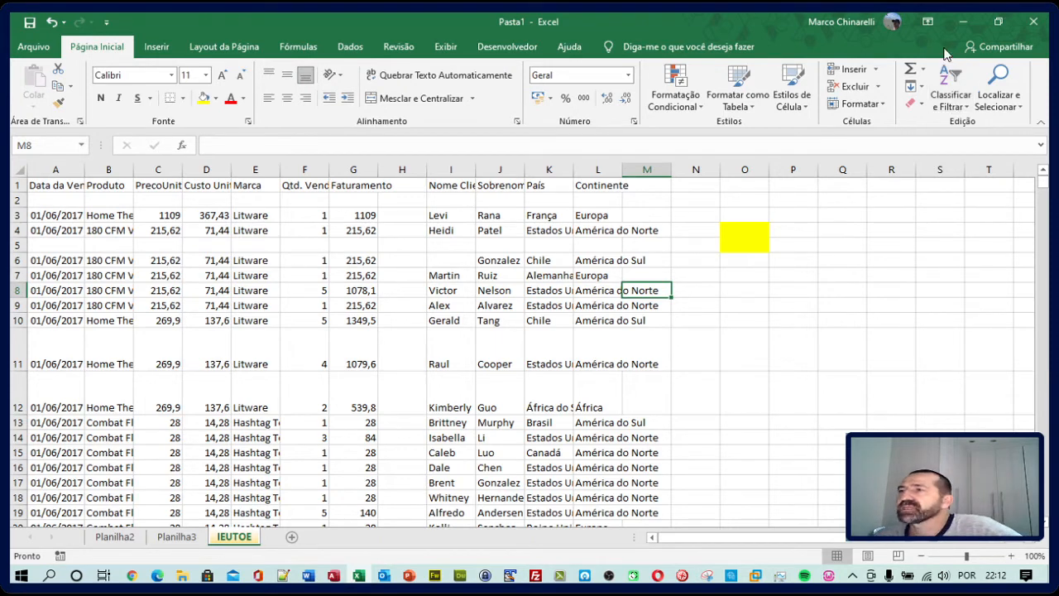
- Recheck the AutoSum functions and review the Fill options without applying any to cell M8
{"action": "left_click", "coordinate": [922, 70]}
{"action": "left_click", "coordinate": [922, 71]}
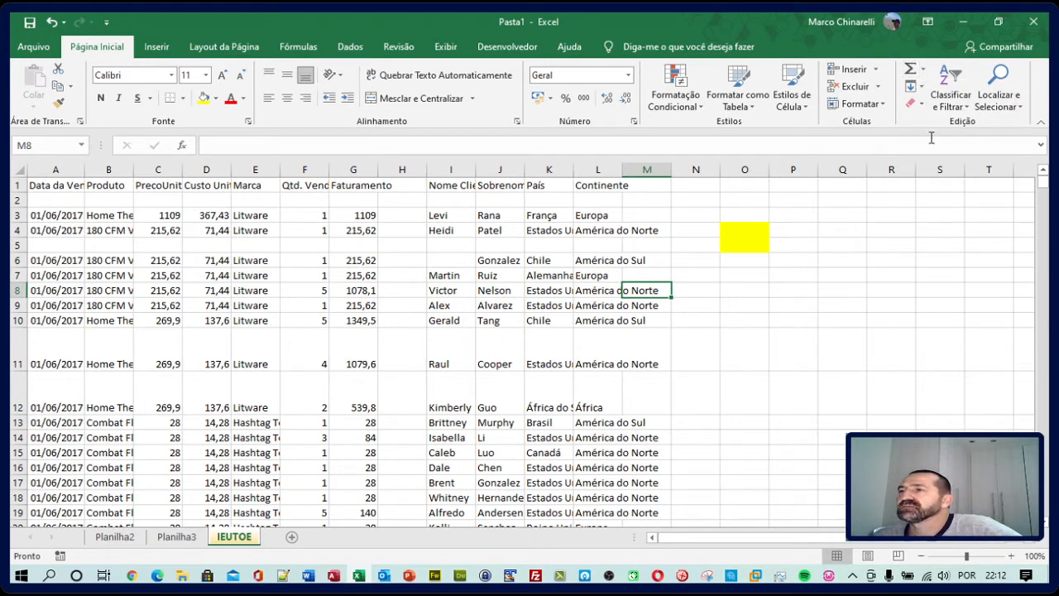
{"action": "left_click", "coordinate": [921, 87]}
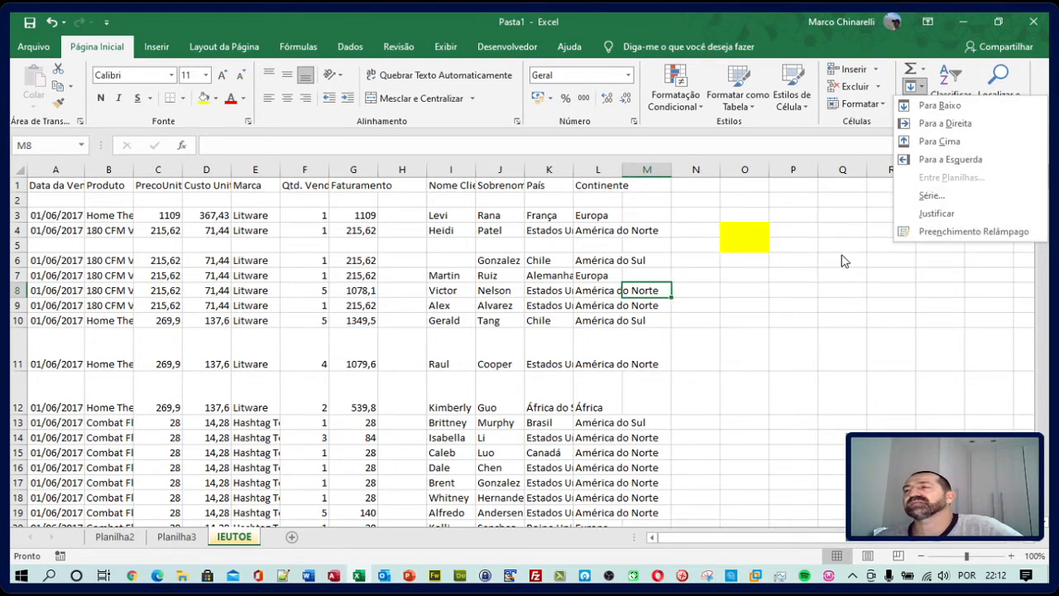
{"action": "left_click", "coordinate": [835, 258]}
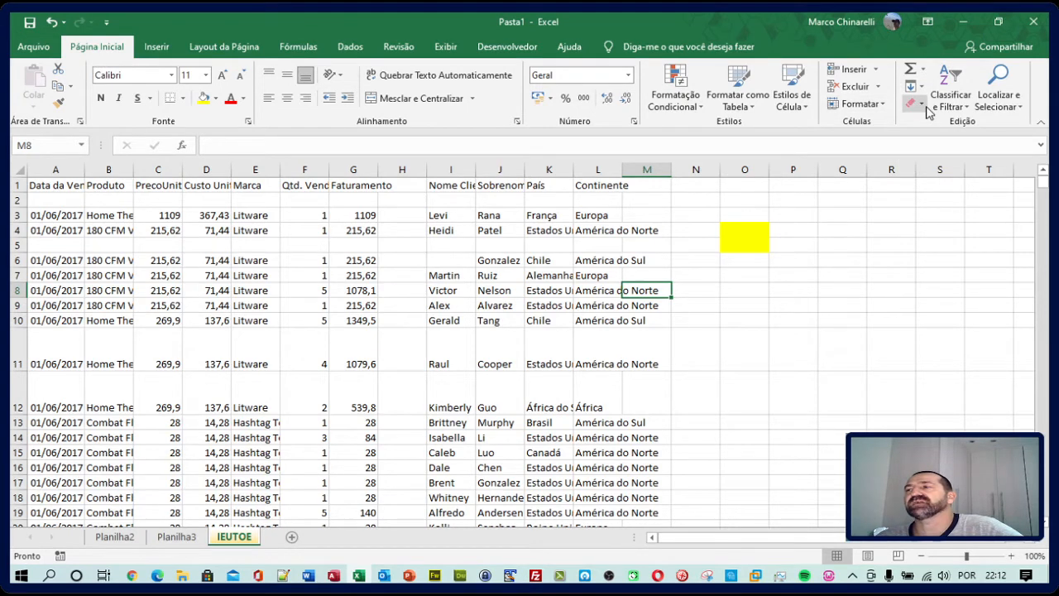
- Clear everything from the yellow cell O4 with Clear All
{"action": "left_click", "coordinate": [921, 105]}
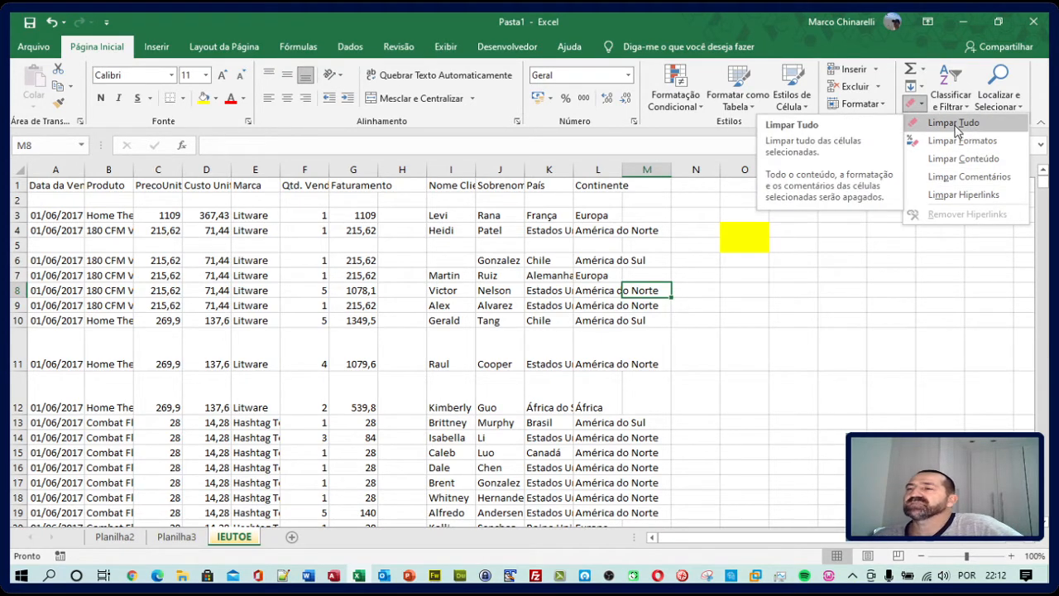
{"action": "left_click", "coordinate": [955, 130]}
{"action": "left_click", "coordinate": [746, 230]}
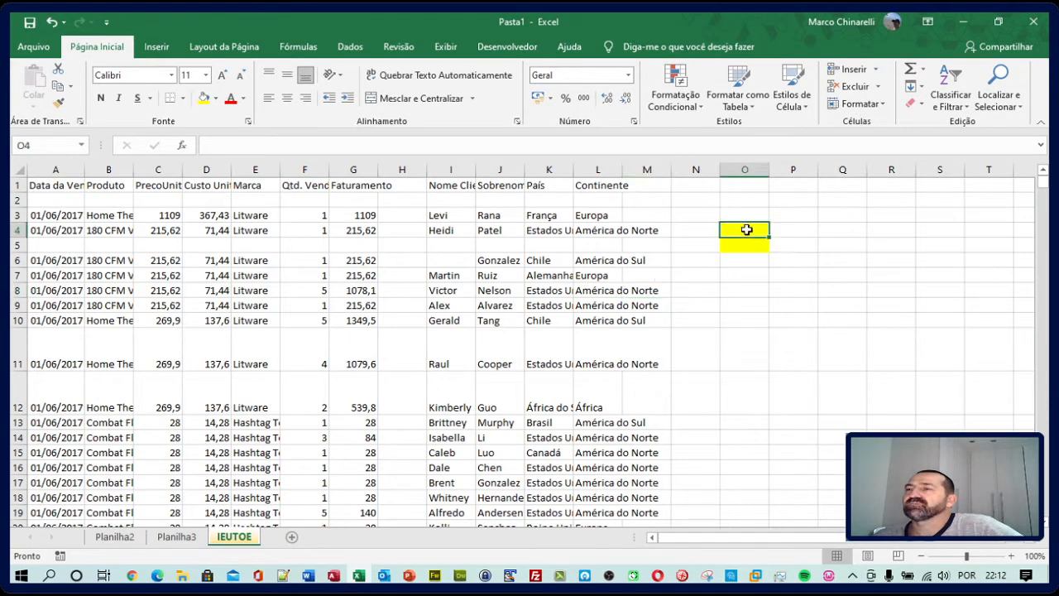
{"action": "left_click", "coordinate": [925, 107]}
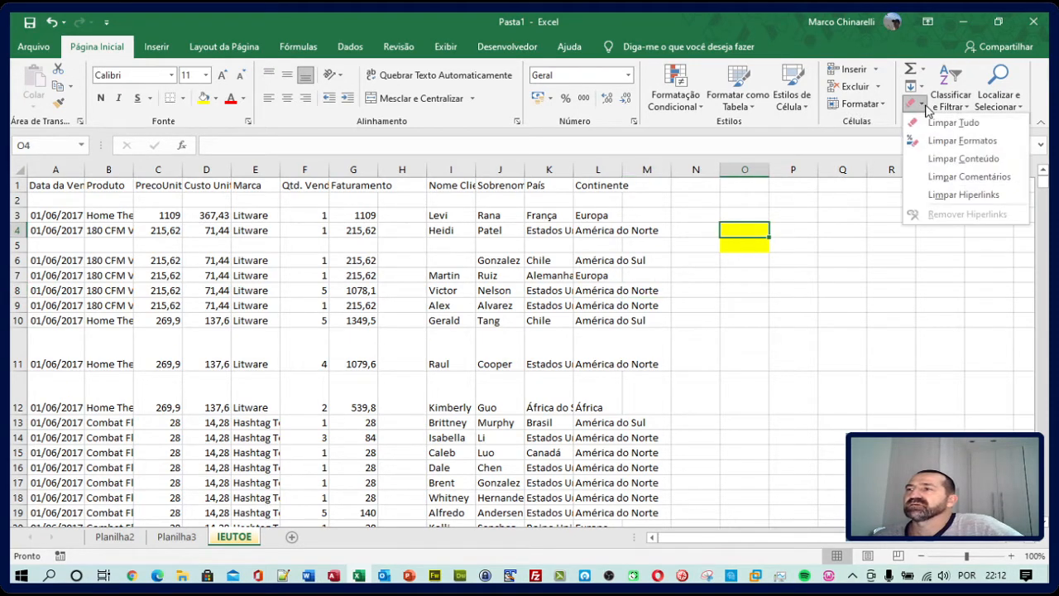
{"action": "left_click", "coordinate": [953, 123]}
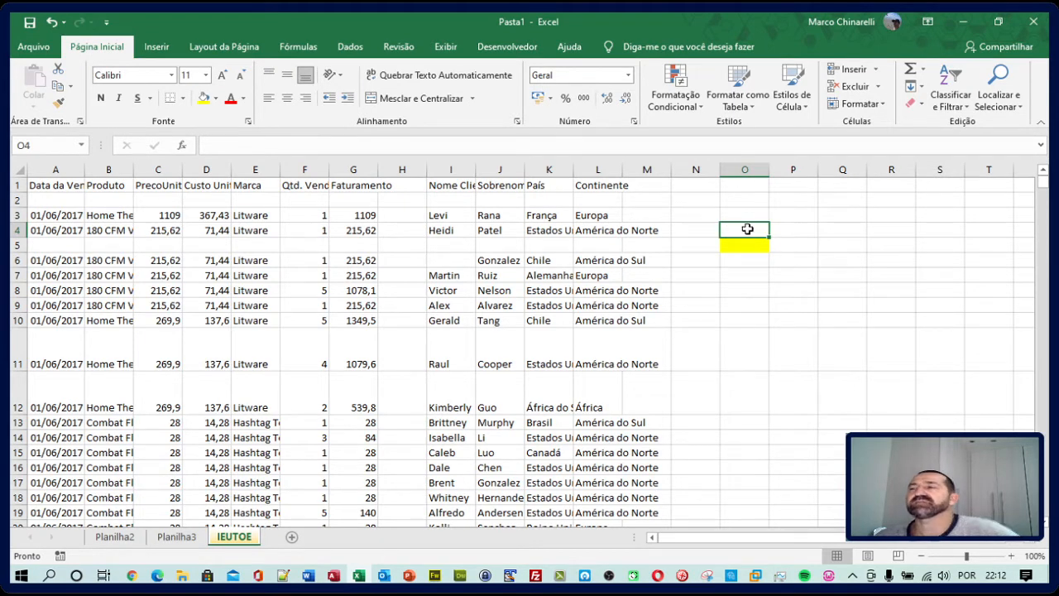
- Remove the yellow fill from cell O5 with Clear Formats
{"action": "left_click", "coordinate": [924, 105]}
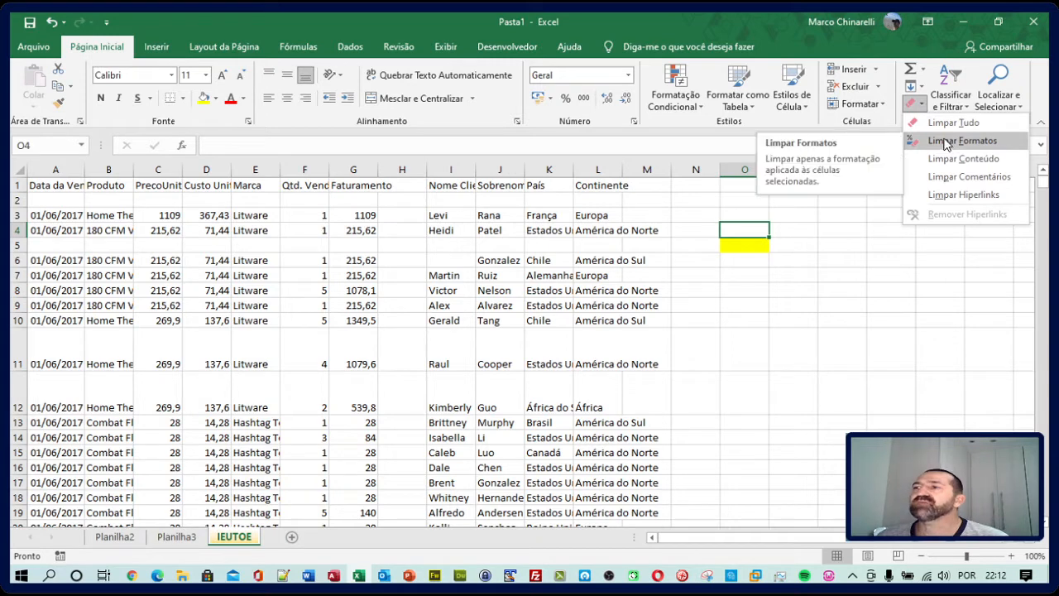
{"action": "left_click", "coordinate": [761, 248]}
{"action": "left_click", "coordinate": [761, 250]}
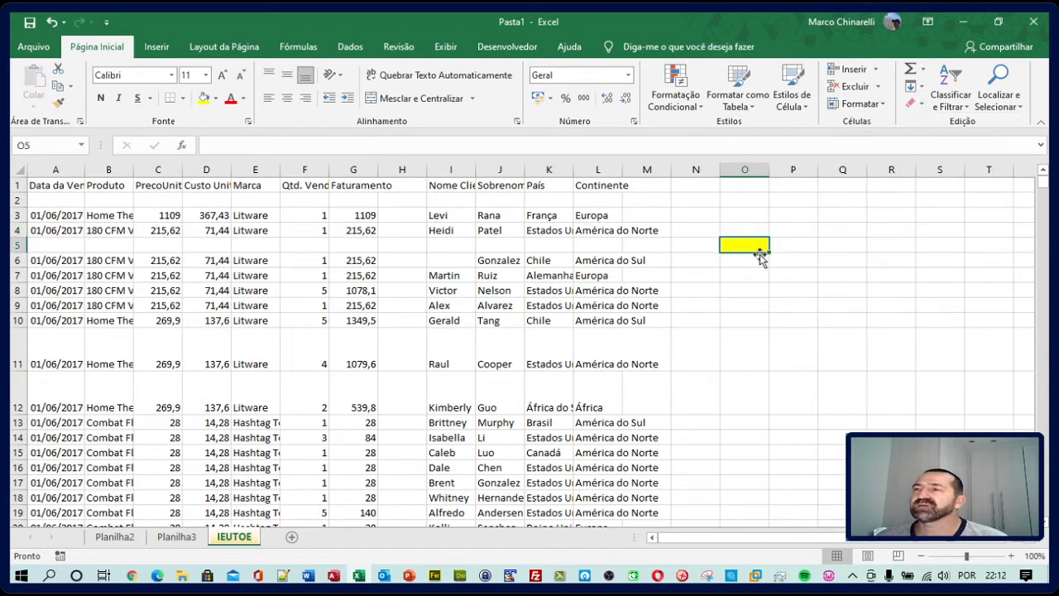
{"action": "left_click", "coordinate": [921, 106]}
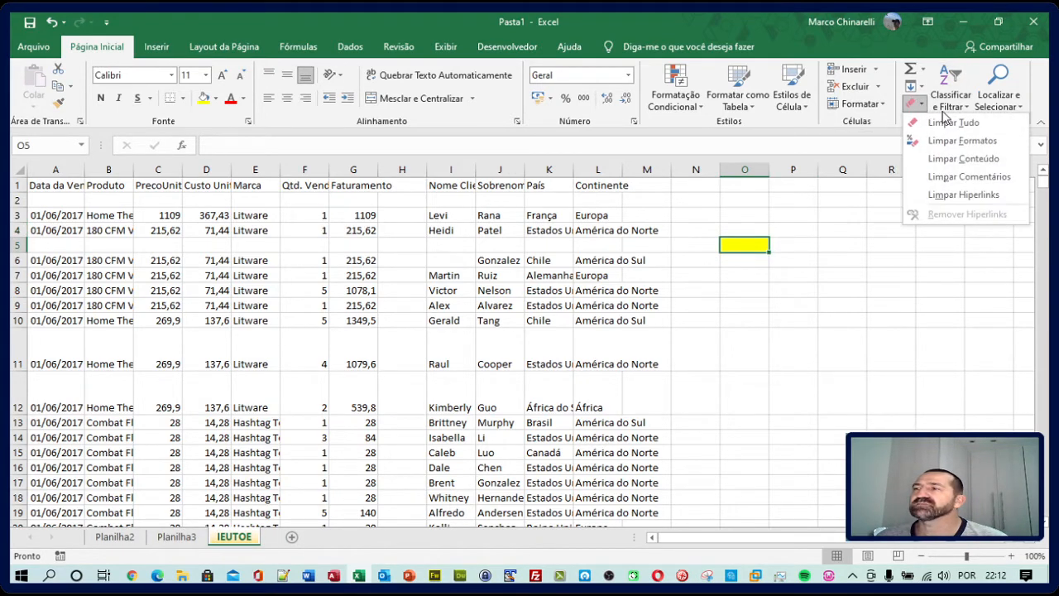
{"action": "left_click", "coordinate": [947, 139]}
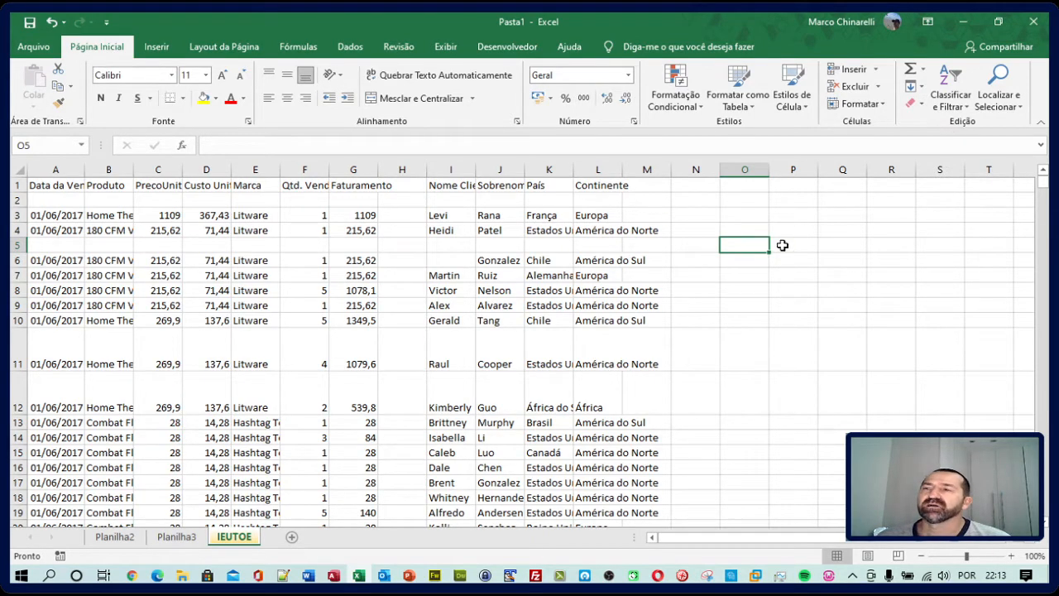
- Review the Format and Clear options again without applying any to cell O5
{"action": "left_click", "coordinate": [884, 104]}
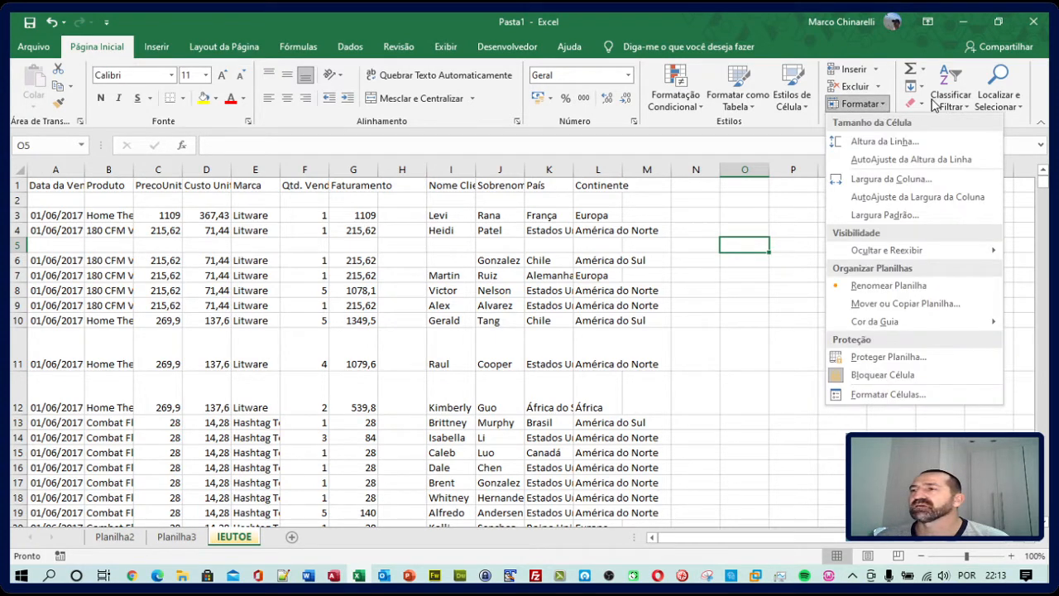
{"action": "left_click", "coordinate": [929, 108]}
{"action": "left_click", "coordinate": [923, 105]}
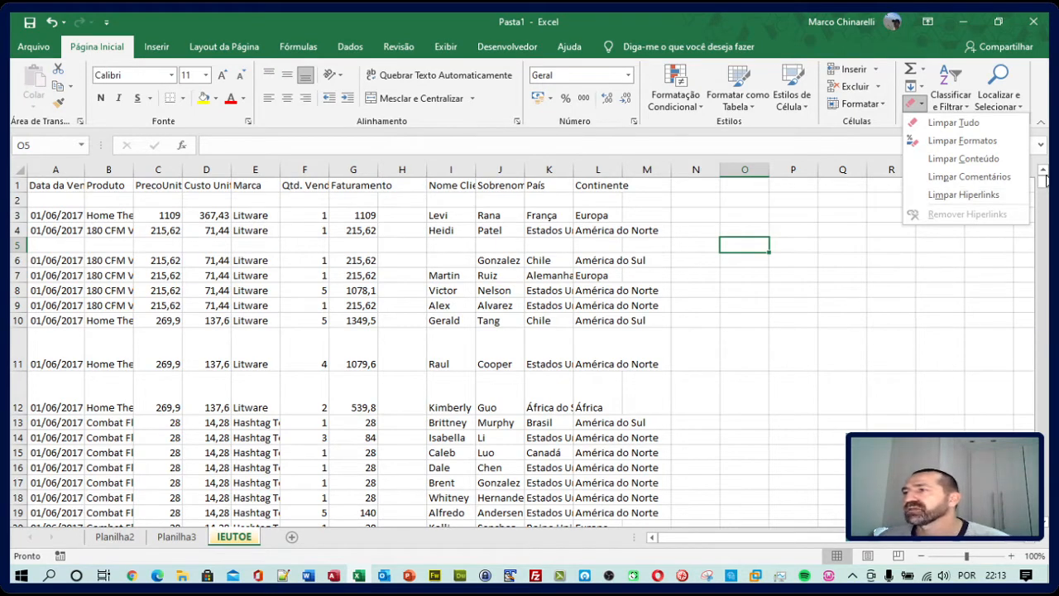
{"action": "left_click", "coordinate": [896, 286]}
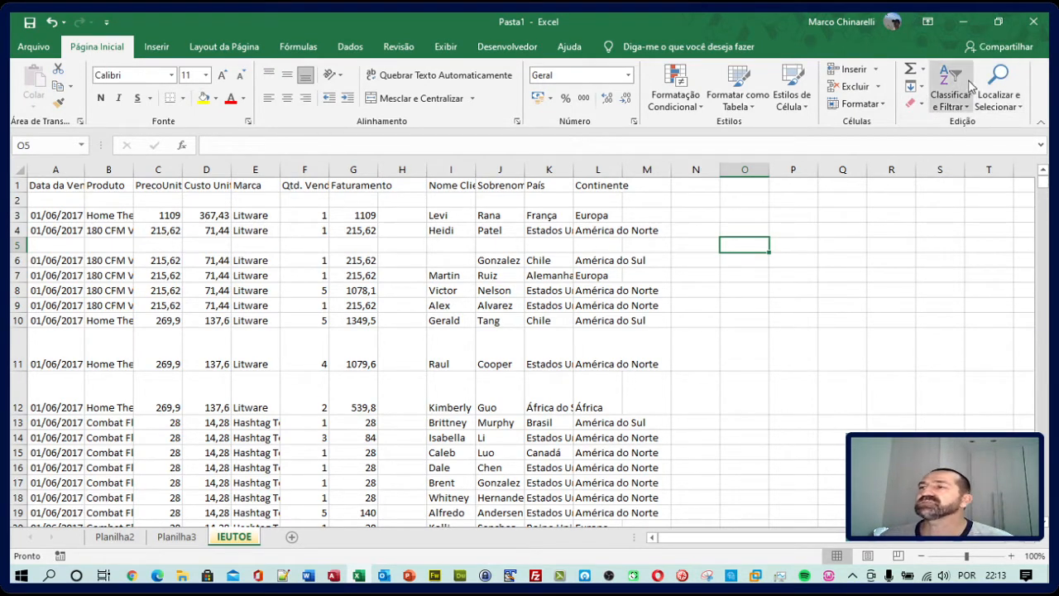
- Select the entire IEUTOE sheet and sort its data from oldest to newest
{"action": "left_click", "coordinate": [518, 214]}
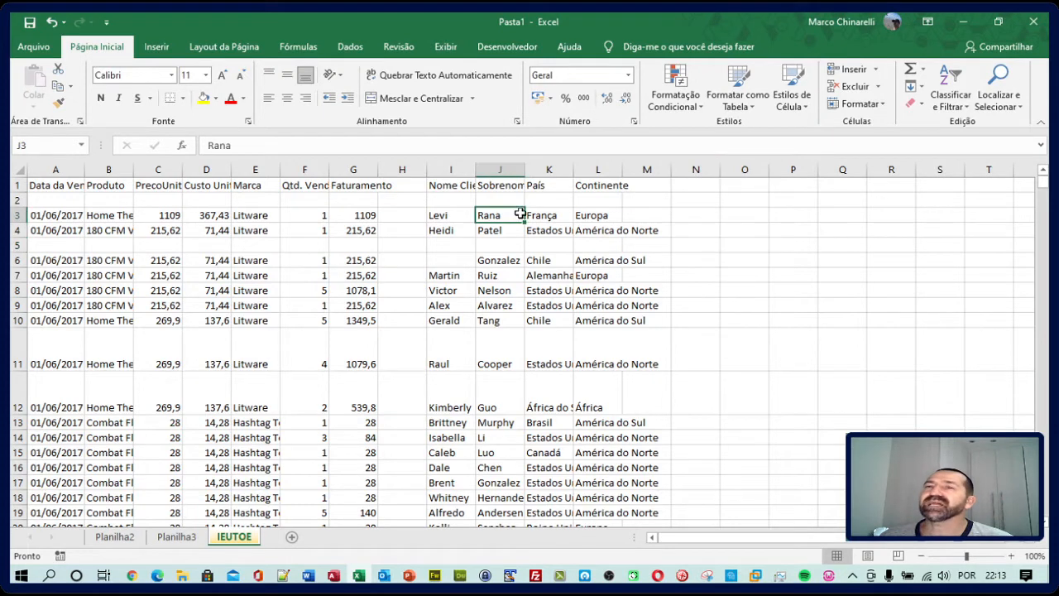
{"action": "left_click", "coordinate": [15, 169]}
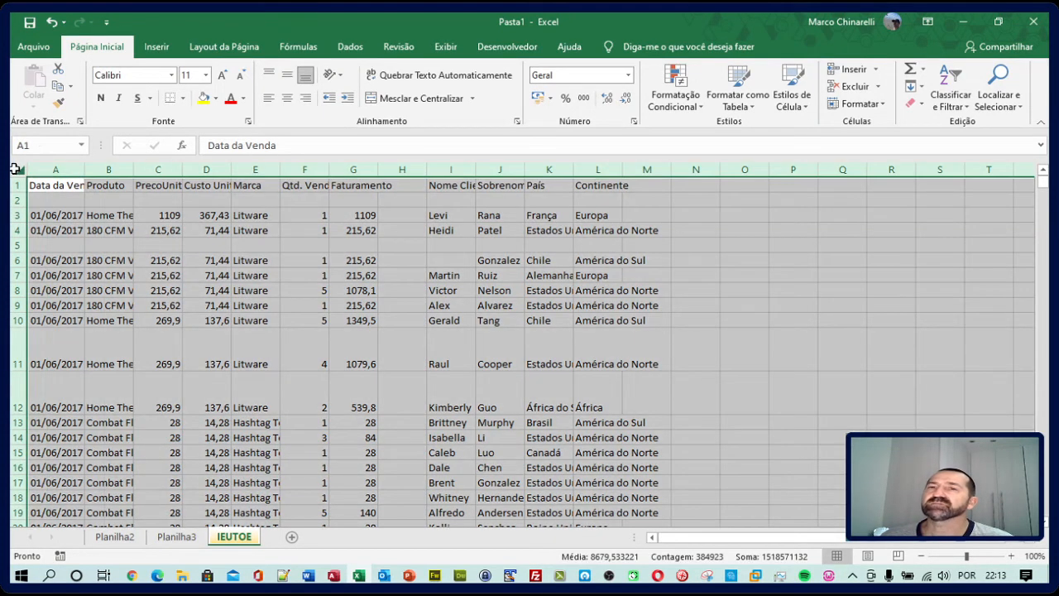
{"action": "left_click", "coordinate": [962, 107]}
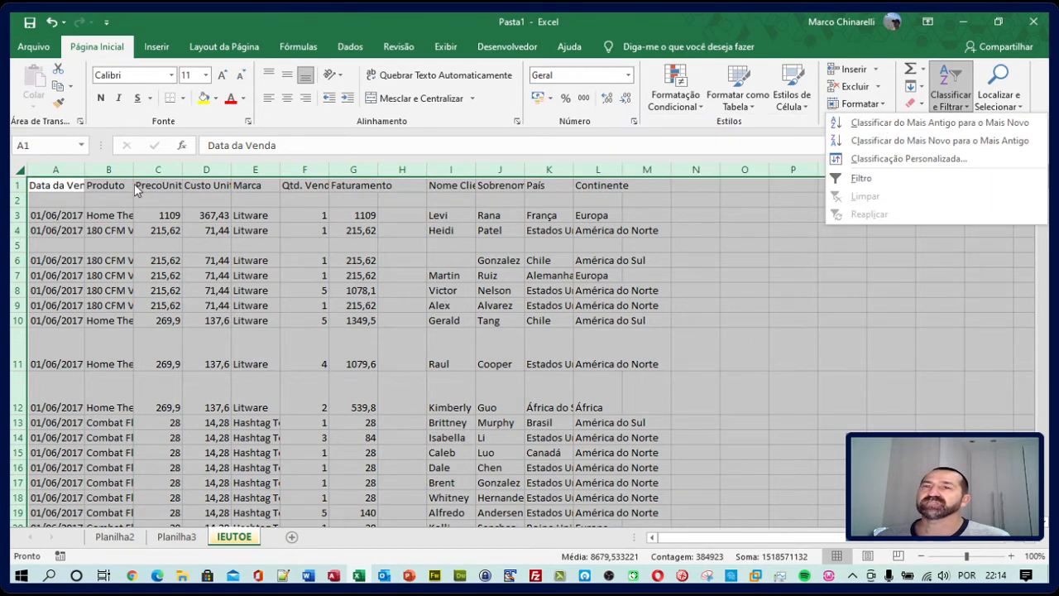
{"action": "left_click", "coordinate": [877, 122]}
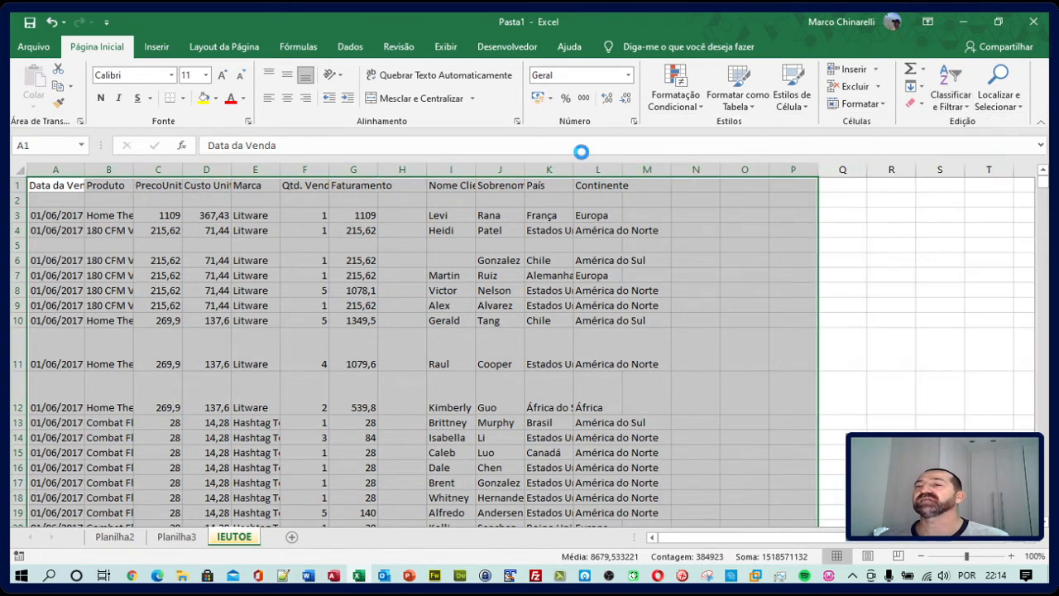
- Try an oldest-to-newest sort on column A, and undo the sorting to restore the original row order
{"action": "left_click", "coordinate": [55, 170]}
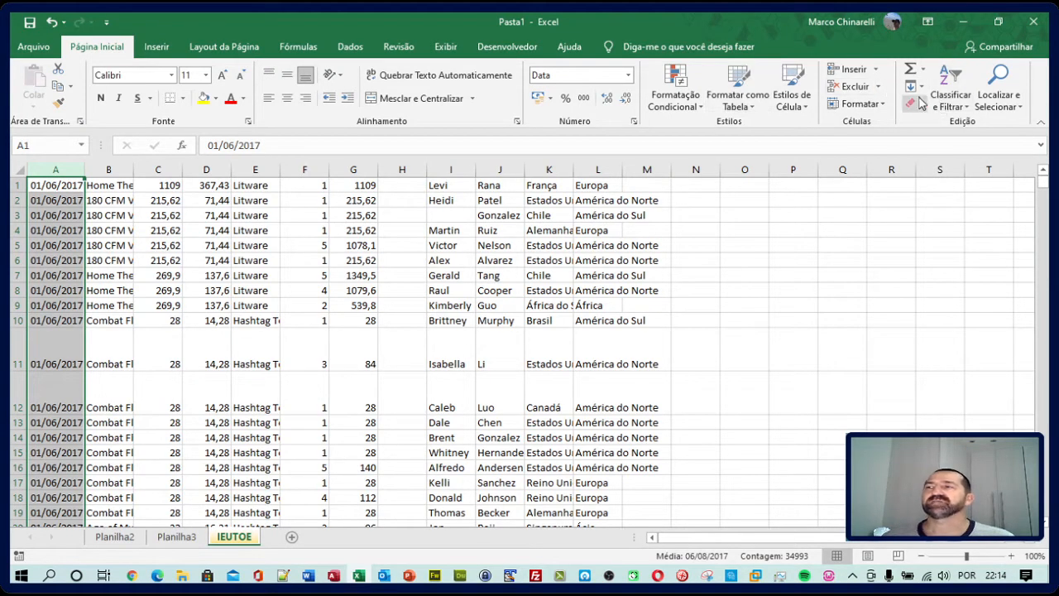
{"action": "left_click", "coordinate": [960, 111]}
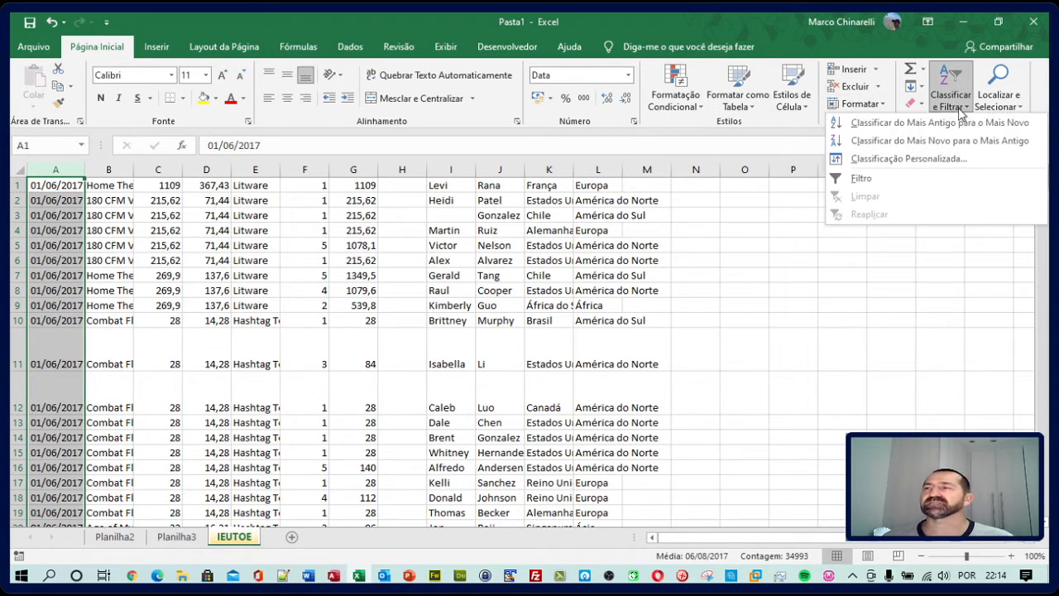
{"action": "left_click", "coordinate": [959, 119]}
{"action": "left_click", "coordinate": [50, 22]}
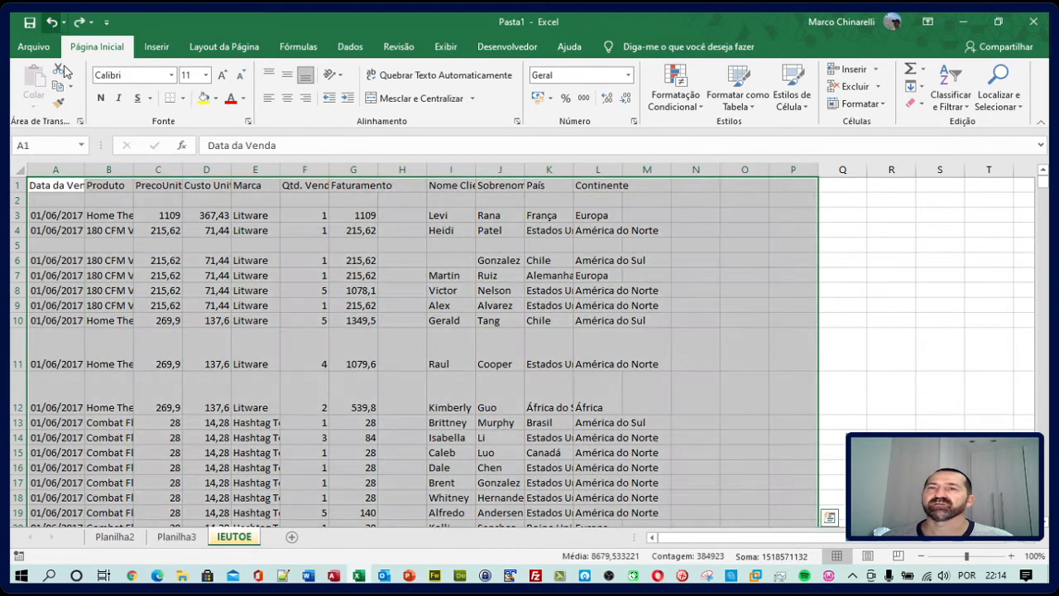
- Sort columns A through L from oldest to newest, and undo the sort
{"action": "left_click", "coordinate": [62, 189]}
{"action": "left_click", "coordinate": [64, 169]}
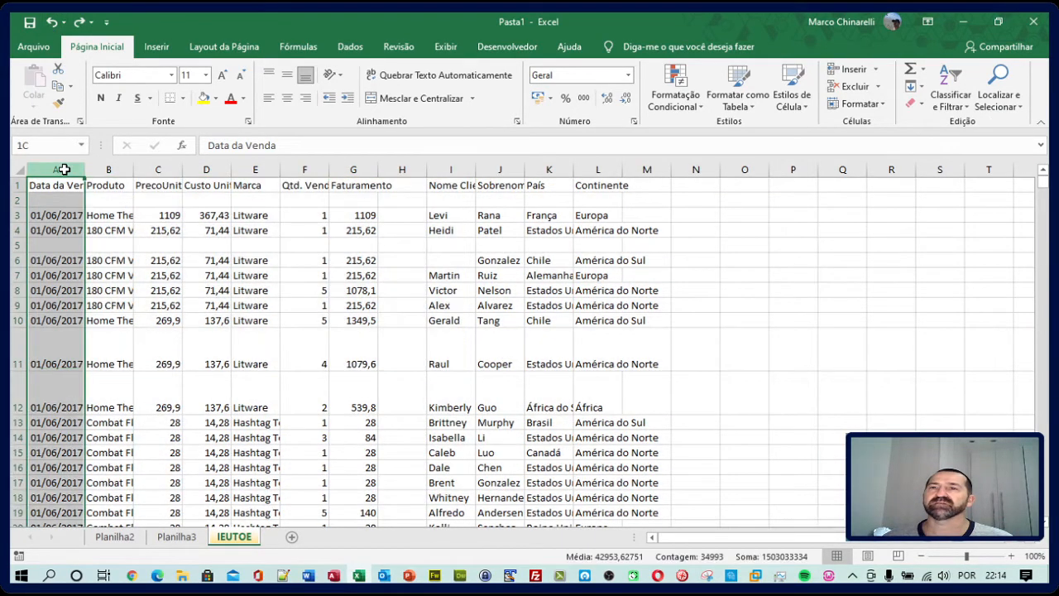
{"action": "left_click_drag", "start_coordinate": [64, 169], "coordinate": [612, 180]}
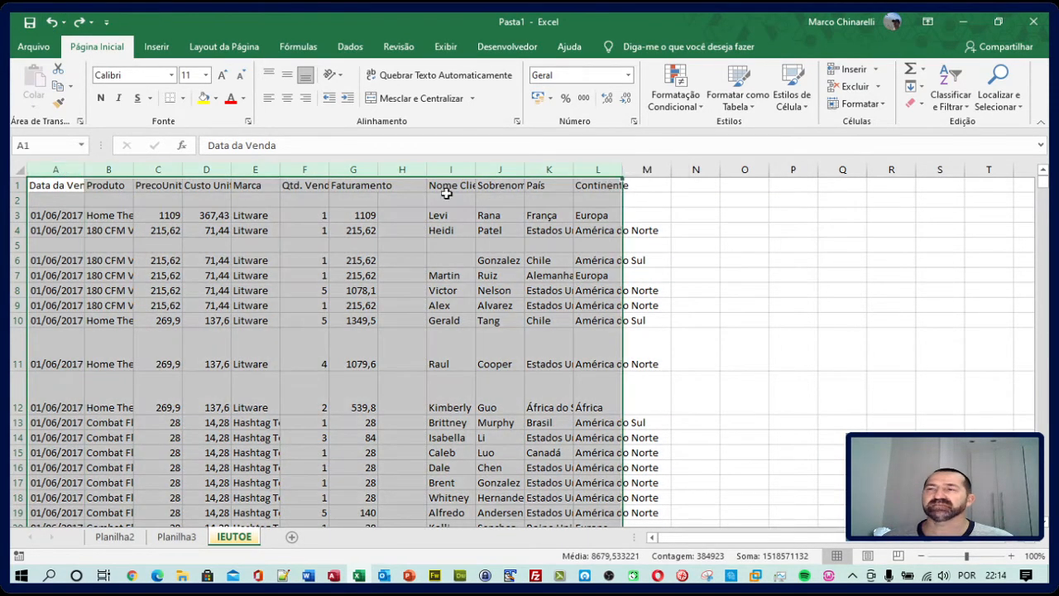
{"action": "left_click", "coordinate": [950, 106]}
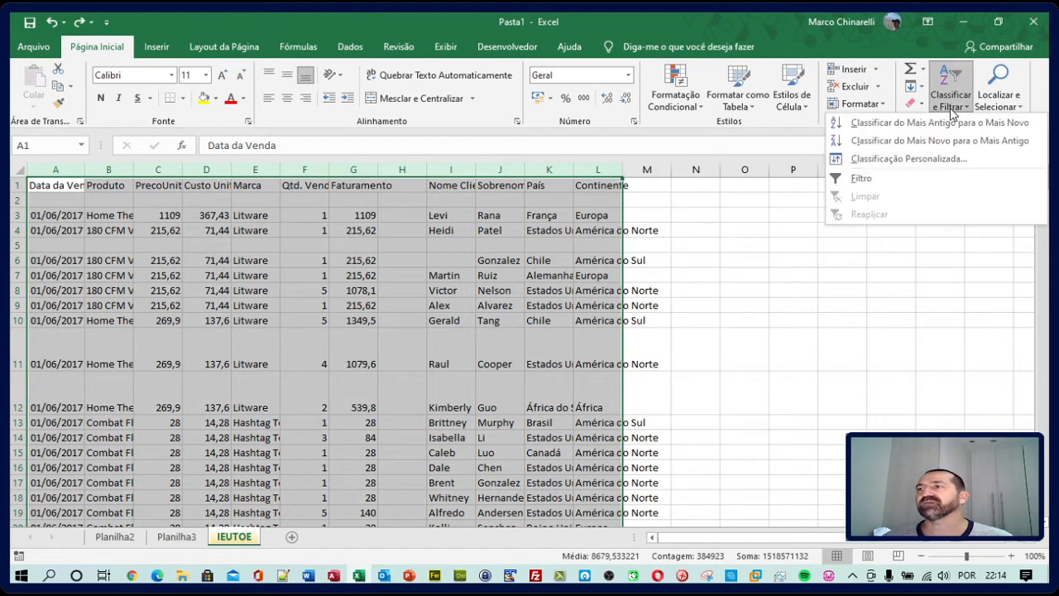
{"action": "left_click", "coordinate": [899, 122]}
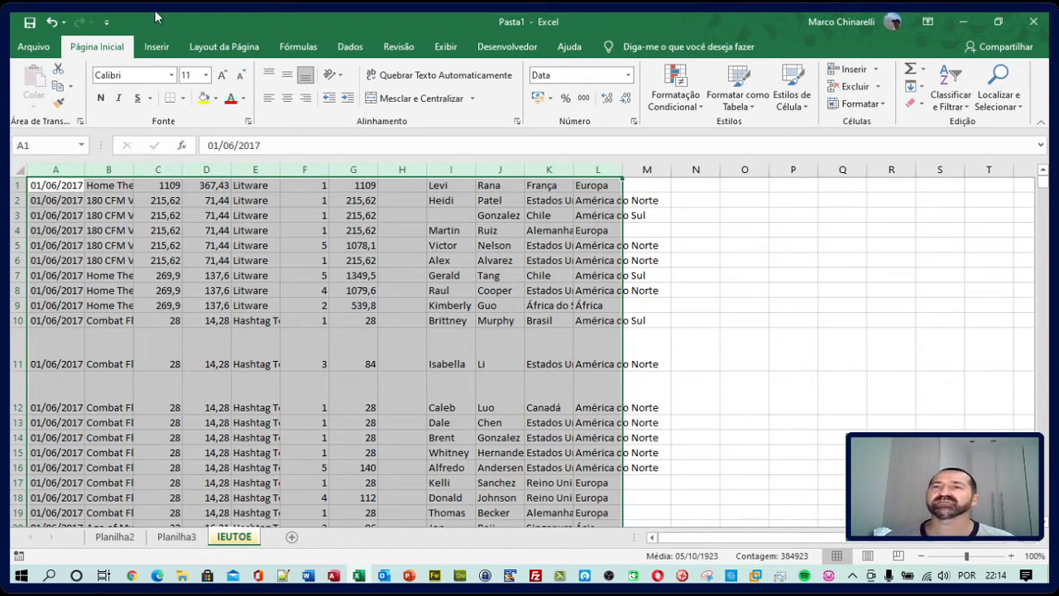
{"action": "left_click", "coordinate": [51, 21]}
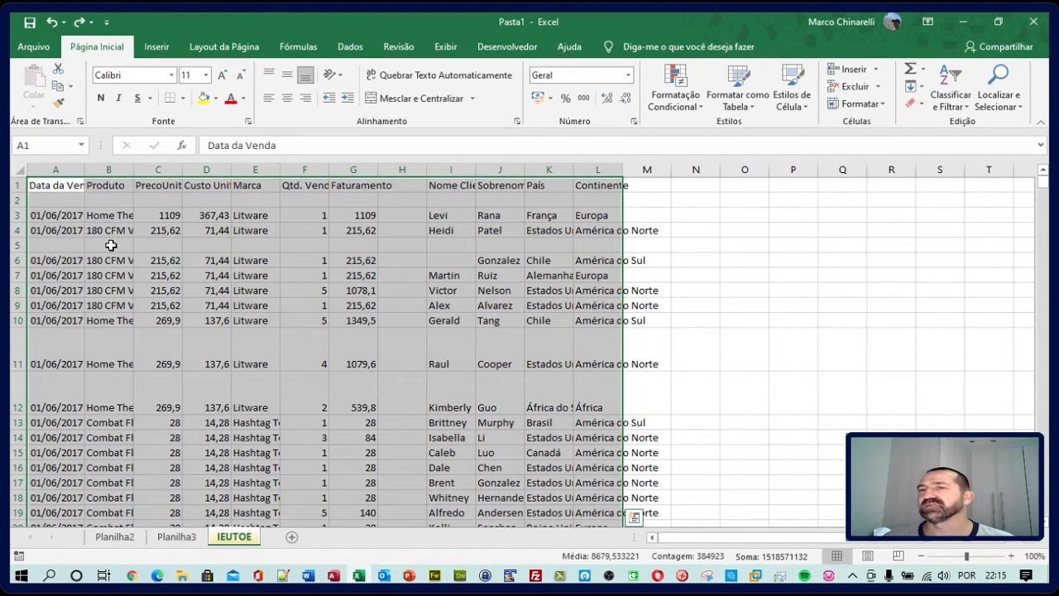
- Delete the empty row 2 beneath the header row
{"action": "left_click", "coordinate": [43, 230]}
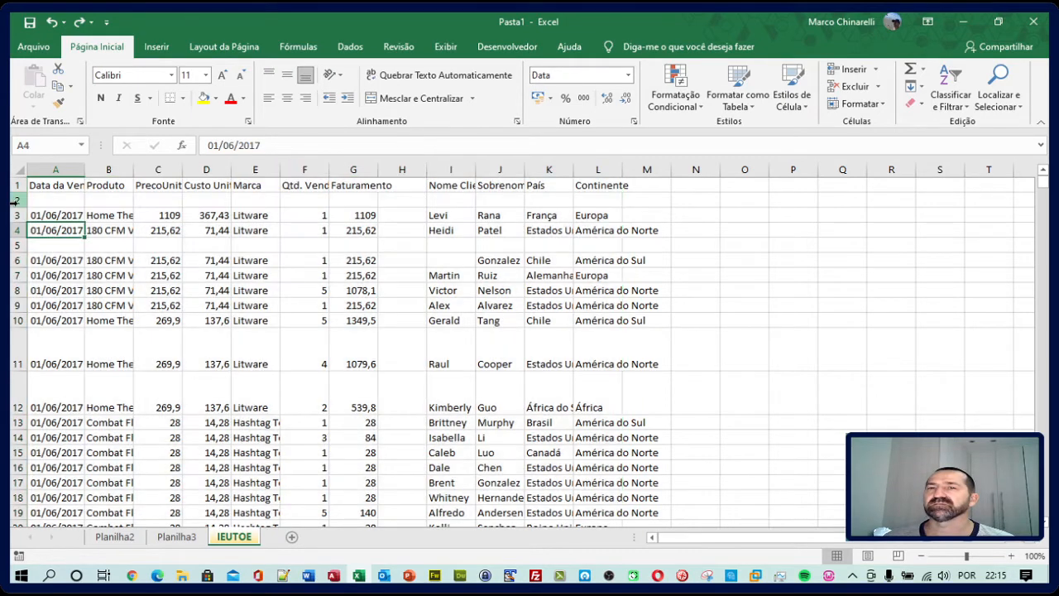
{"action": "right_click", "coordinate": [17, 200]}
{"action": "left_click", "coordinate": [58, 324]}
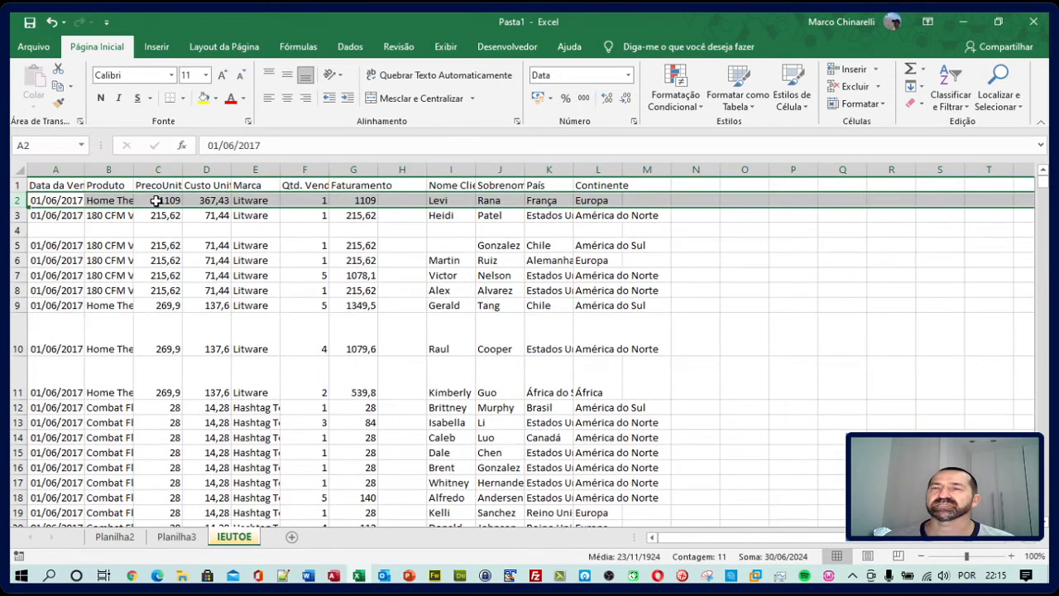
- Try a Z-to-A sort on the header cells A1:L1 with the selection expanded, and undo the sort
{"action": "left_click", "coordinate": [154, 201]}
{"action": "left_click", "coordinate": [50, 185]}
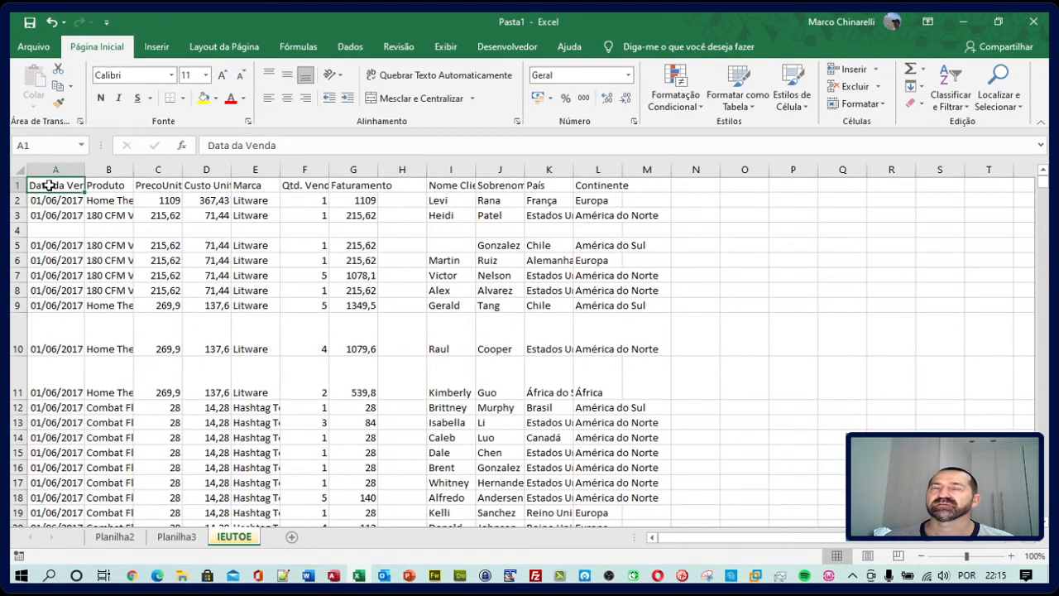
{"action": "left_click_drag", "start_coordinate": [47, 185], "coordinate": [606, 185]}
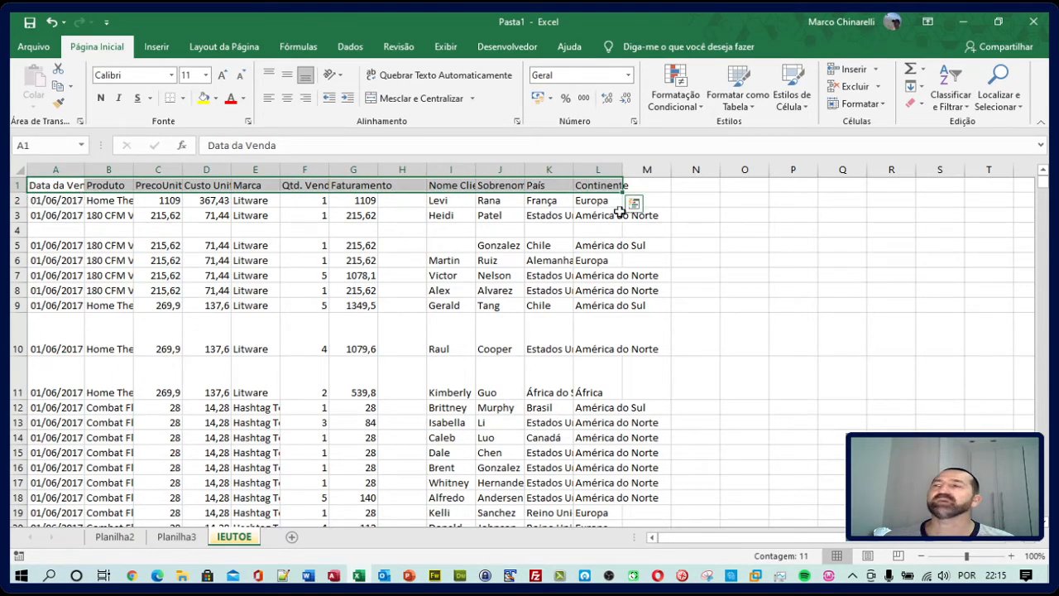
{"action": "left_click", "coordinate": [949, 100]}
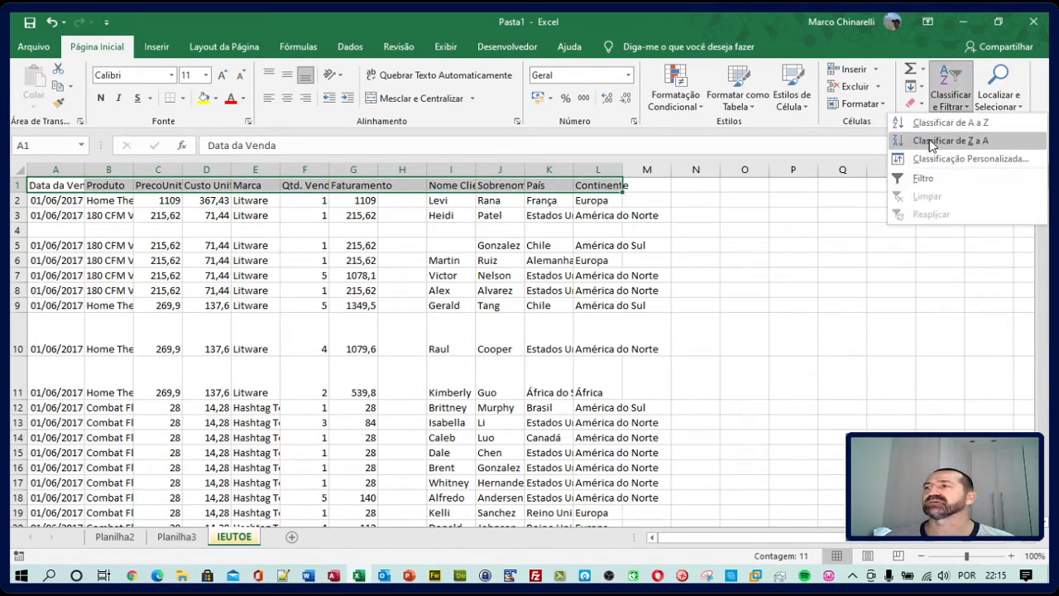
{"action": "left_click", "coordinate": [933, 143]}
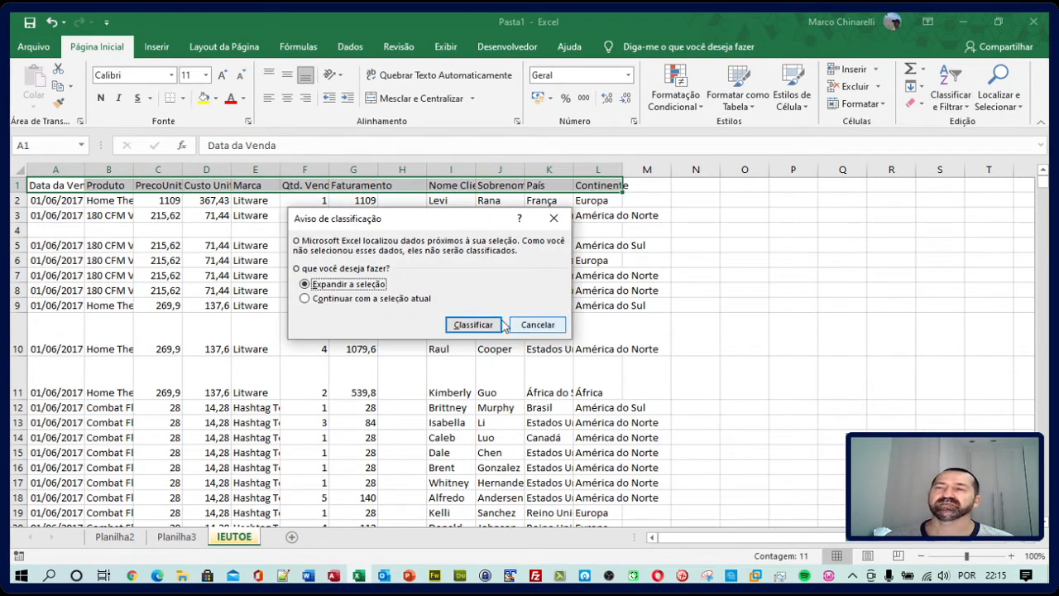
{"action": "left_click", "coordinate": [475, 330]}
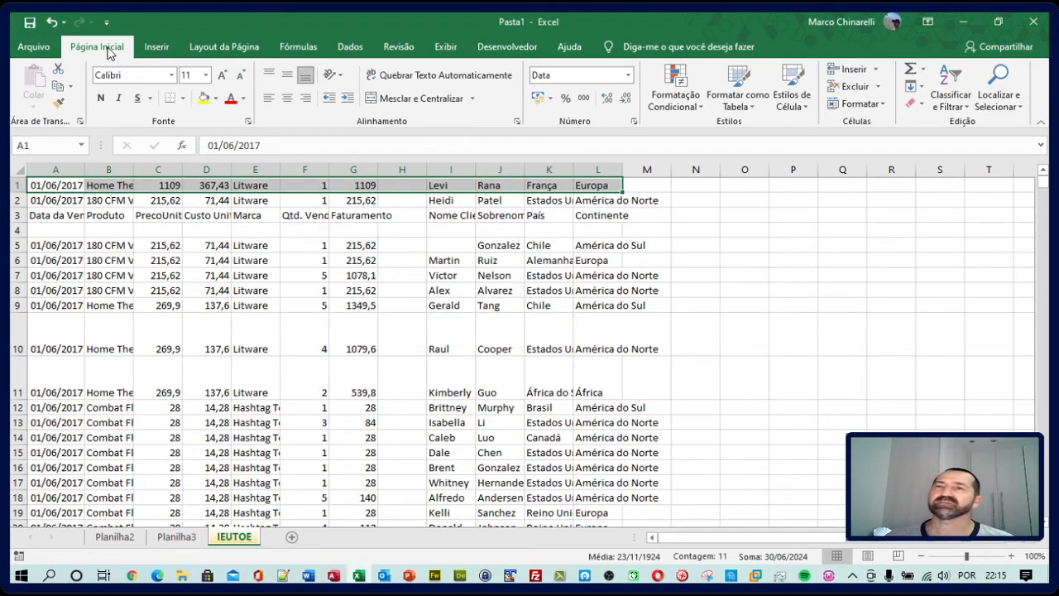
{"action": "left_click", "coordinate": [61, 23]}
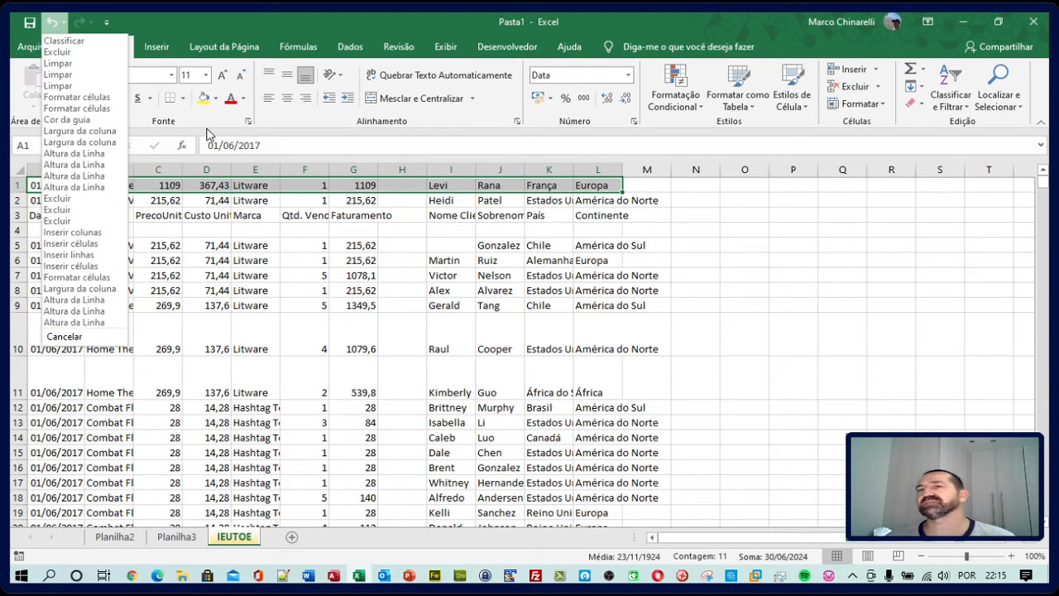
{"action": "left_click", "coordinate": [52, 23]}
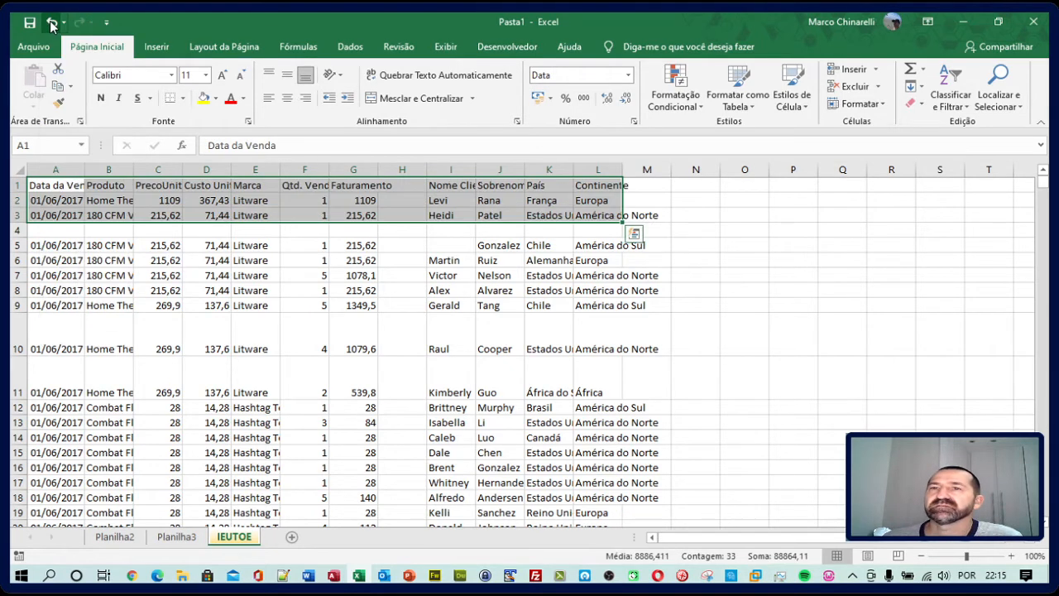
{"action": "left_click", "coordinate": [929, 207]}
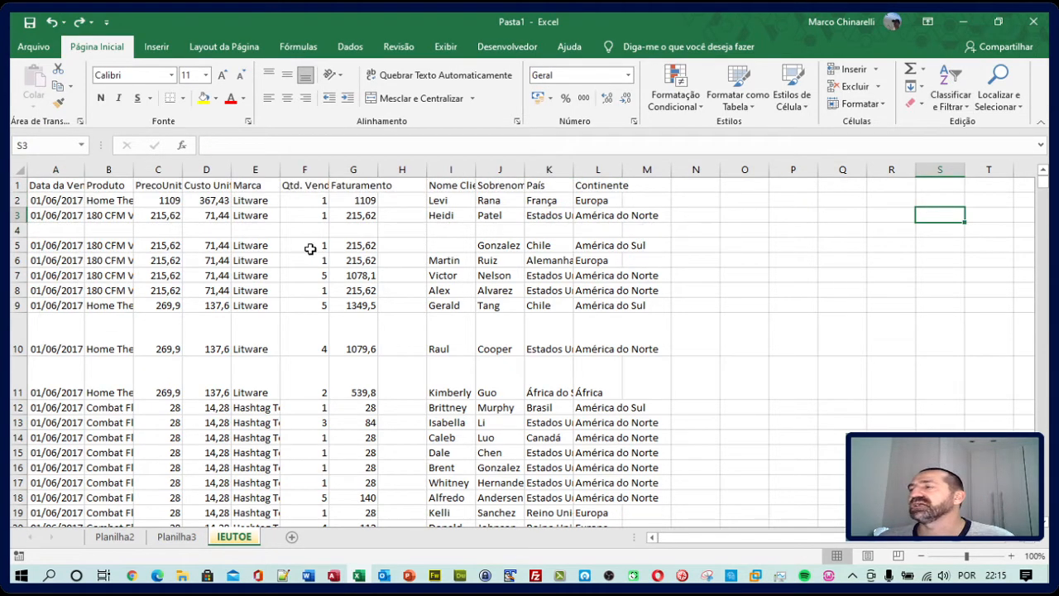
- Open a custom sort from the Data da Venda header and view the columns available for sorting
{"action": "left_click", "coordinate": [602, 184]}
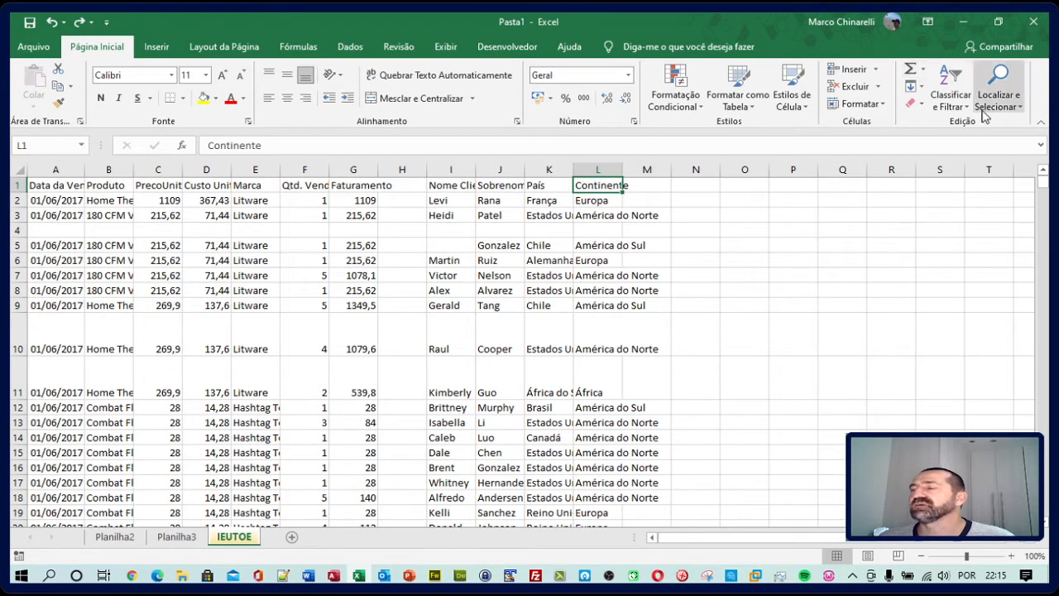
{"action": "left_click", "coordinate": [957, 105]}
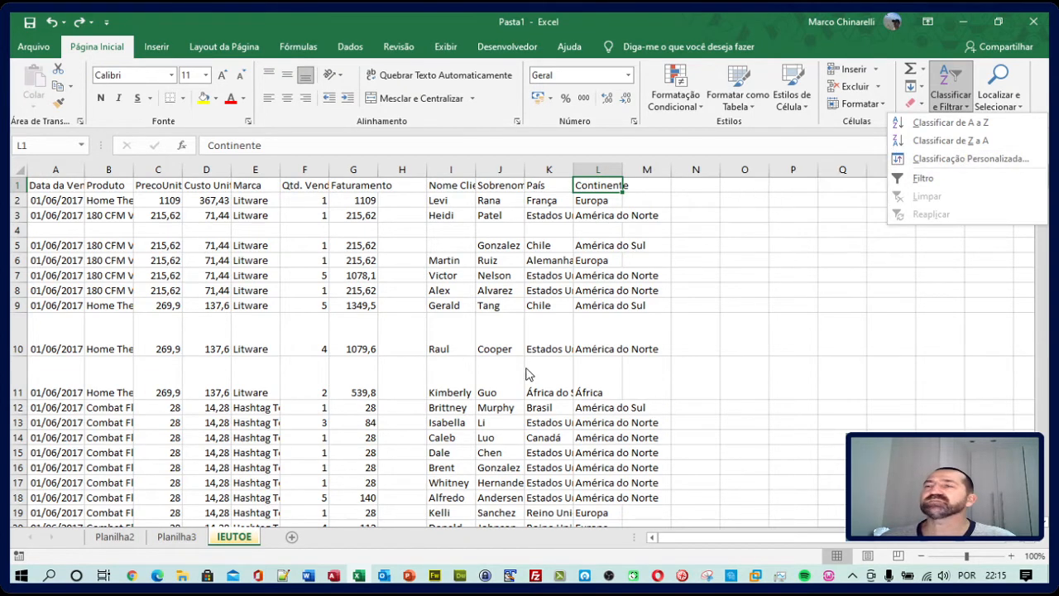
{"action": "left_click", "coordinate": [43, 184]}
{"action": "left_click", "coordinate": [58, 186]}
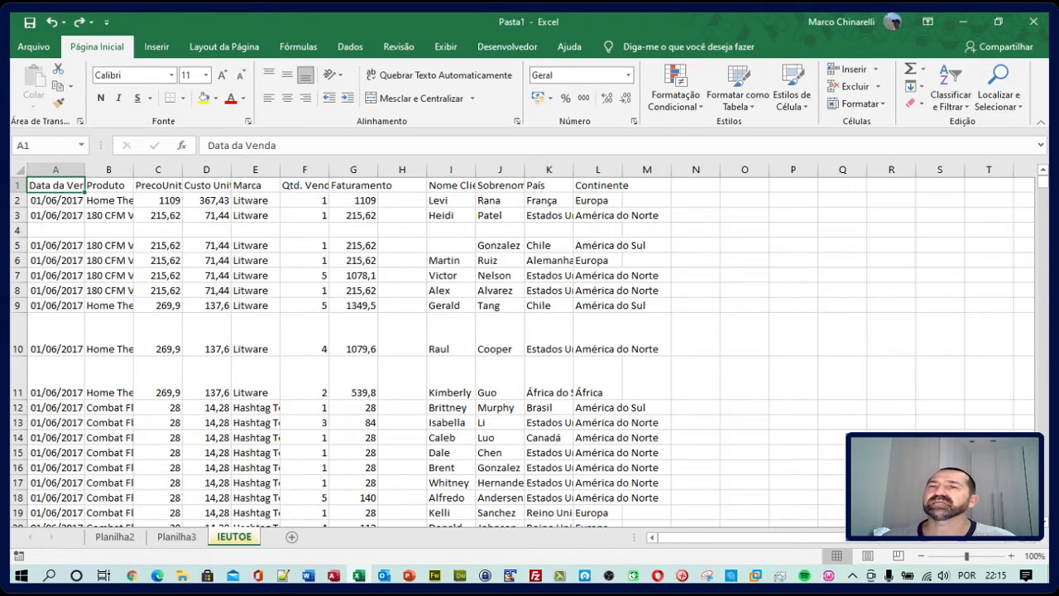
{"action": "left_click", "coordinate": [958, 99]}
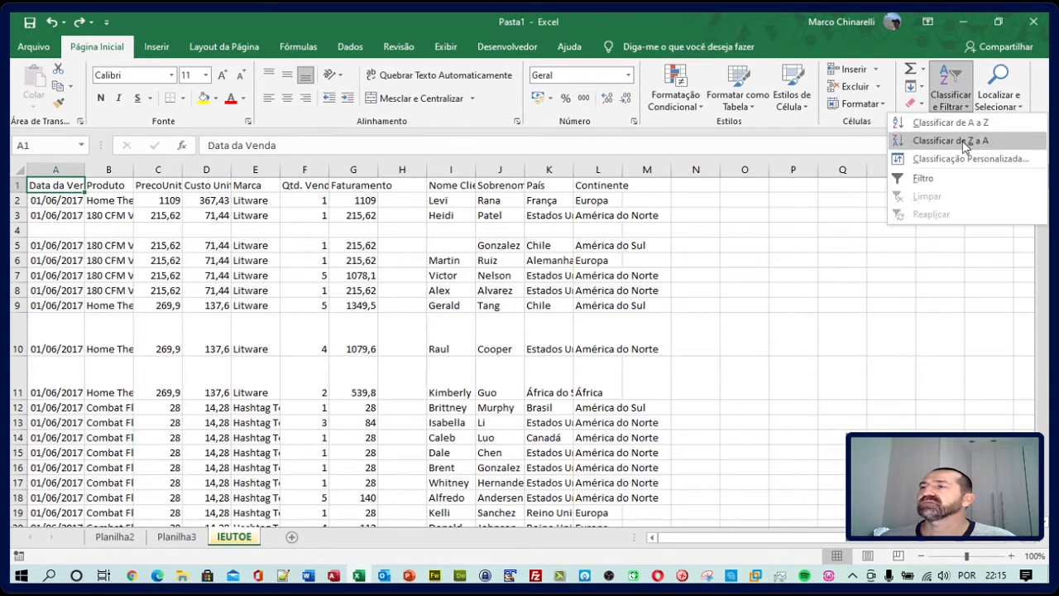
{"action": "left_click", "coordinate": [980, 169]}
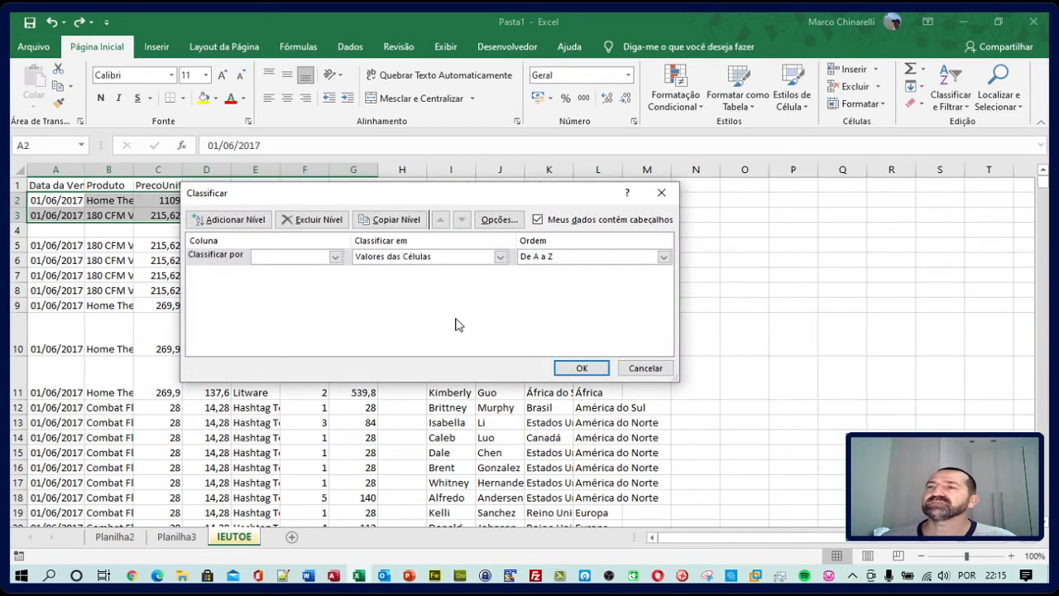
{"action": "left_click_drag", "start_coordinate": [513, 185], "coordinate": [501, 250]}
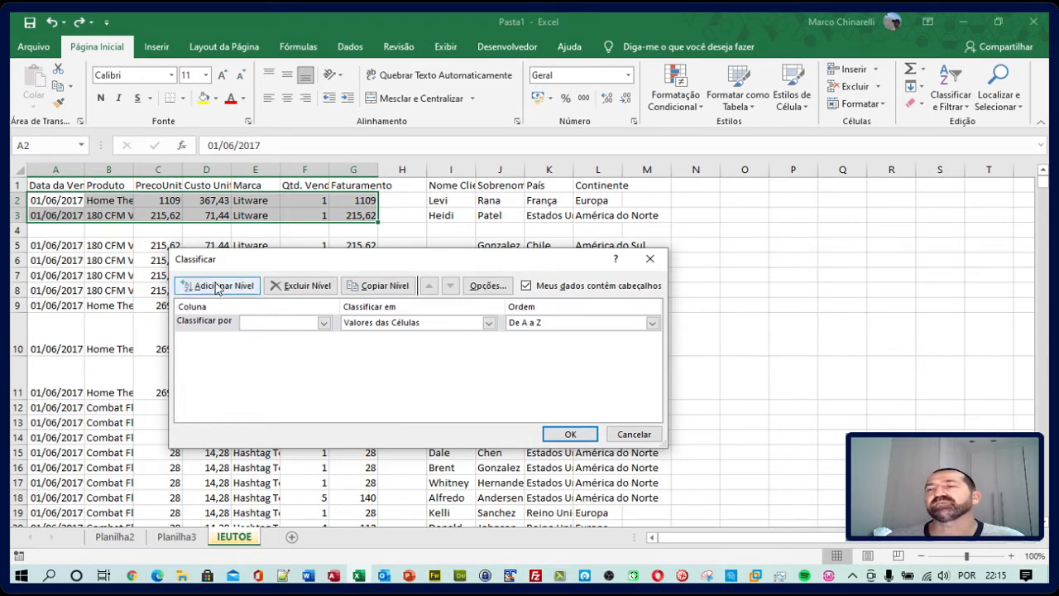
{"action": "left_click", "coordinate": [324, 324]}
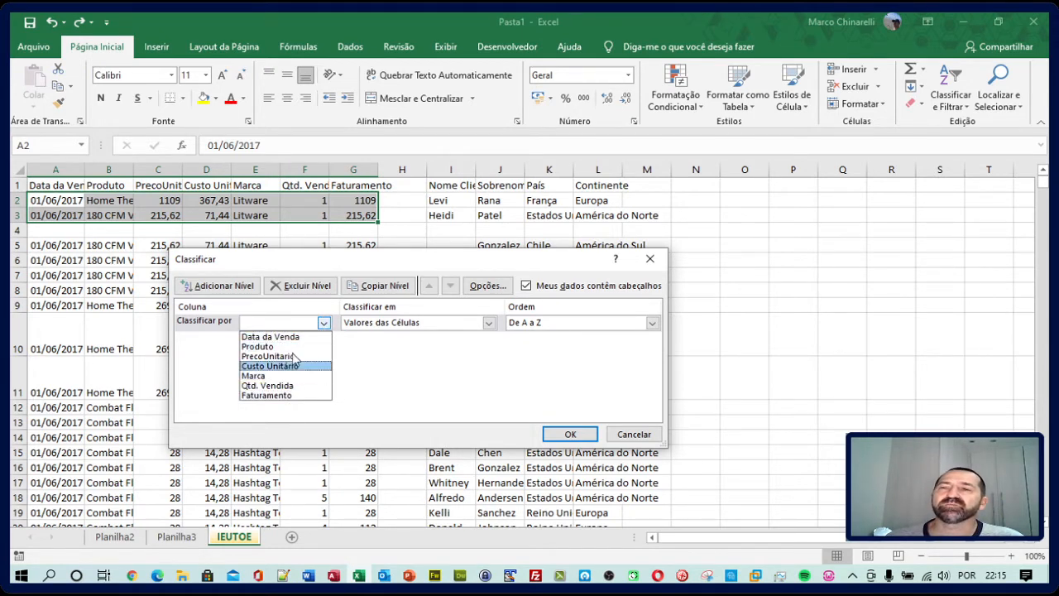
- Add four further sort levels to the custom sort, and cancel it without applying
{"action": "left_click", "coordinate": [220, 291]}
{"action": "left_click", "coordinate": [222, 287]}
{"action": "left_click", "coordinate": [222, 288]}
{"action": "left_click", "coordinate": [222, 288]}
{"action": "left_click", "coordinate": [222, 288]}
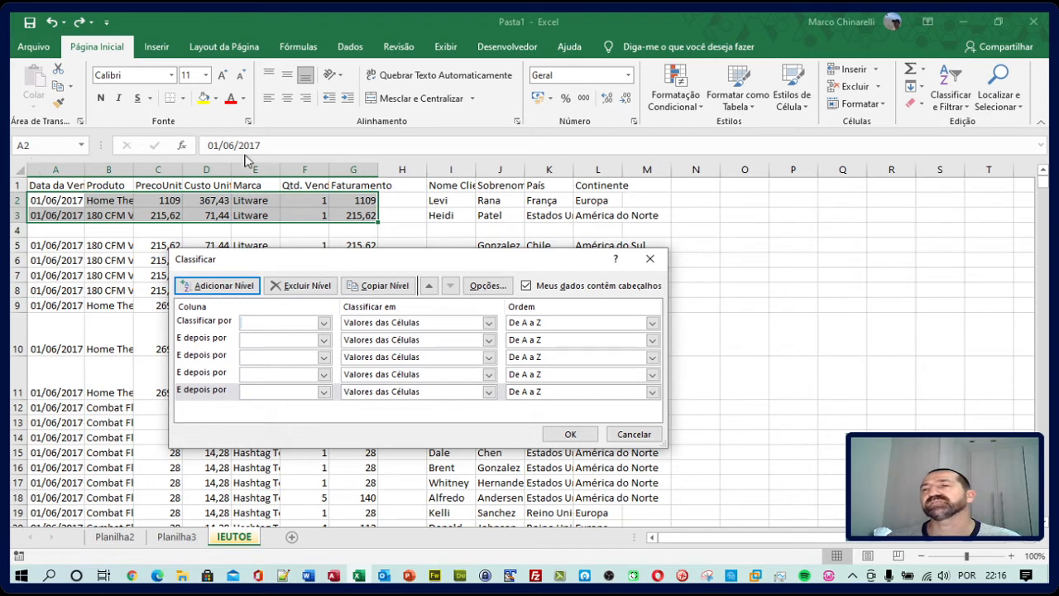
{"action": "left_click", "coordinate": [629, 442]}
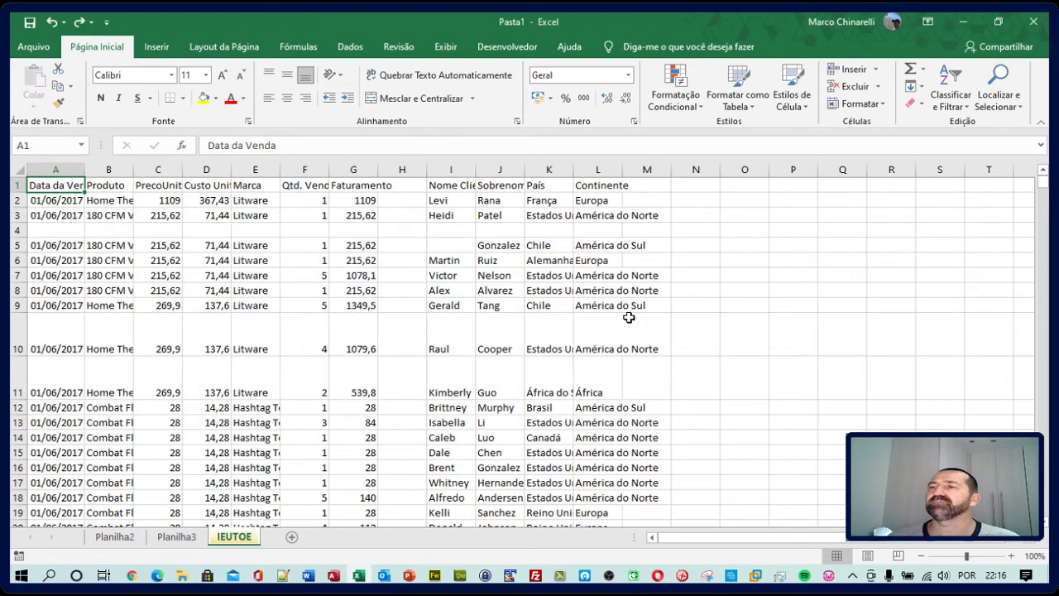
- Turn on filtering for the header row and sort the Produto column from A to Z
{"action": "left_click", "coordinate": [962, 107]}
{"action": "left_click", "coordinate": [935, 180]}
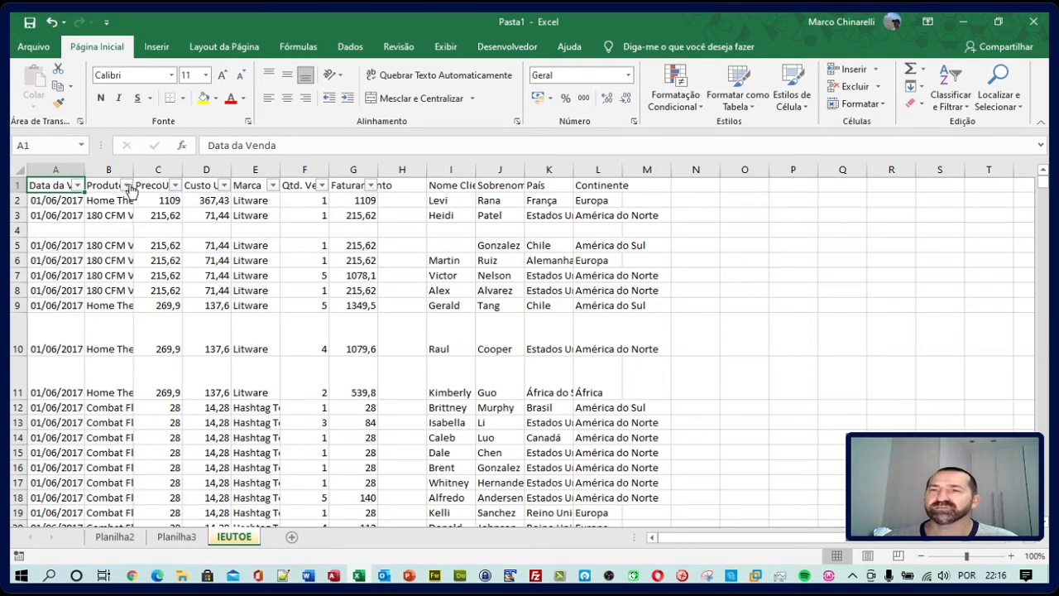
{"action": "left_click", "coordinate": [126, 185]}
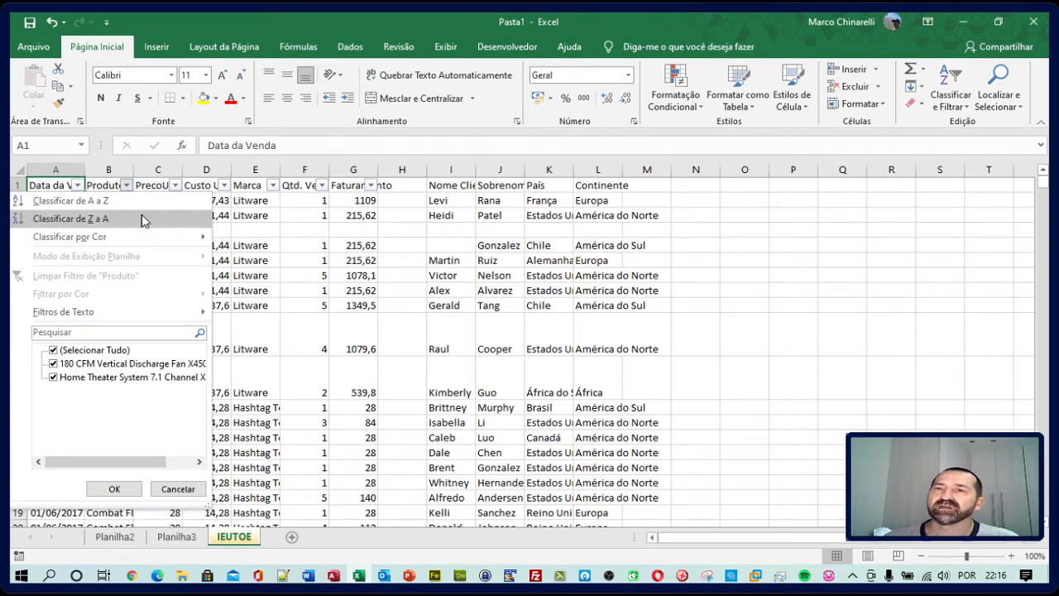
{"action": "left_click", "coordinate": [71, 201]}
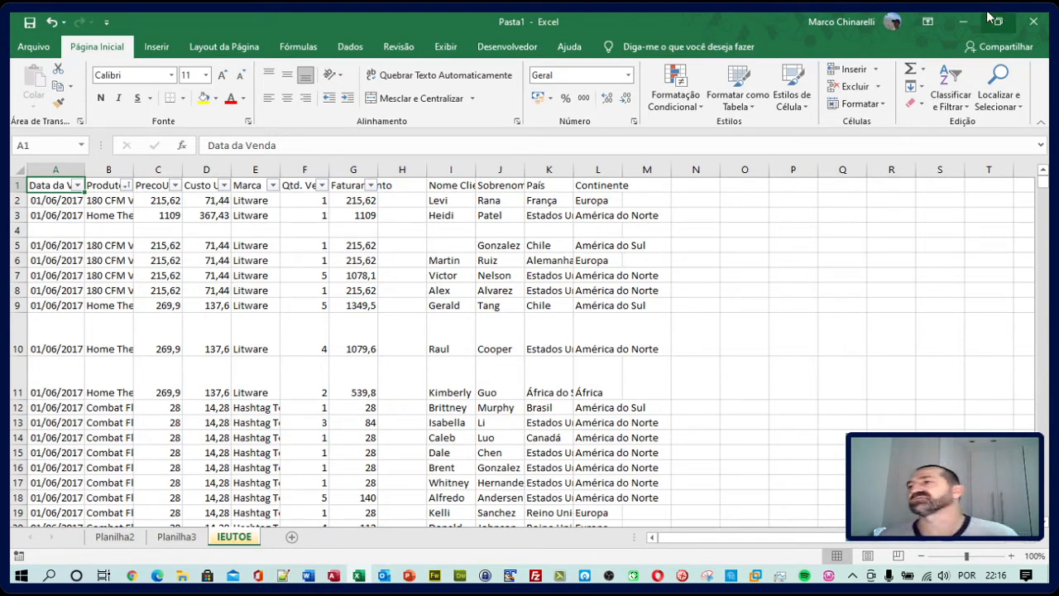
- Clear the filter and sort state from the table, and sort the PrecoUnitario column from largest to smallest
{"action": "left_click", "coordinate": [969, 108]}
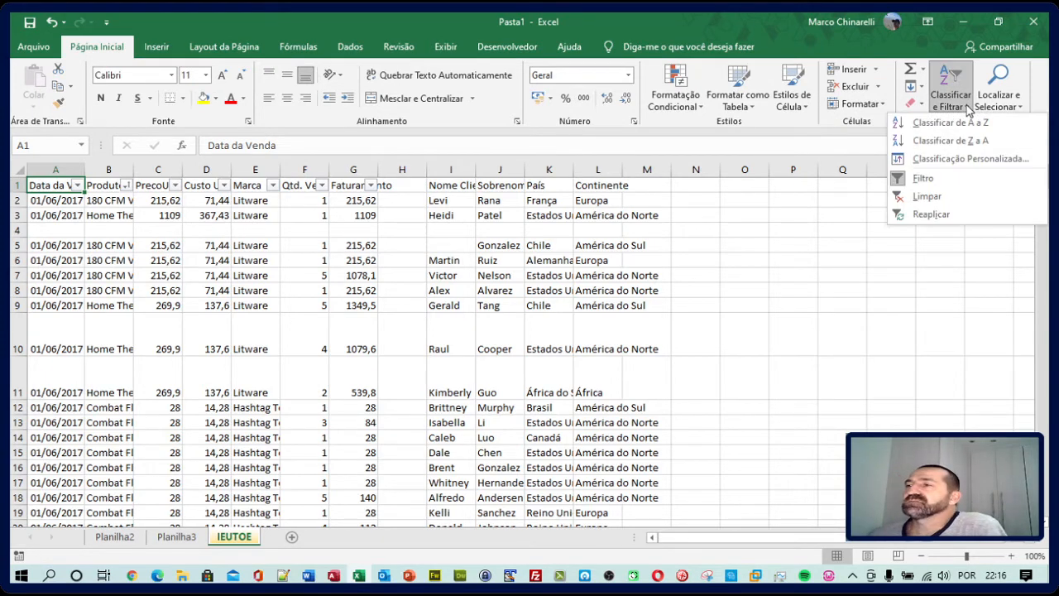
{"action": "left_click", "coordinate": [941, 206]}
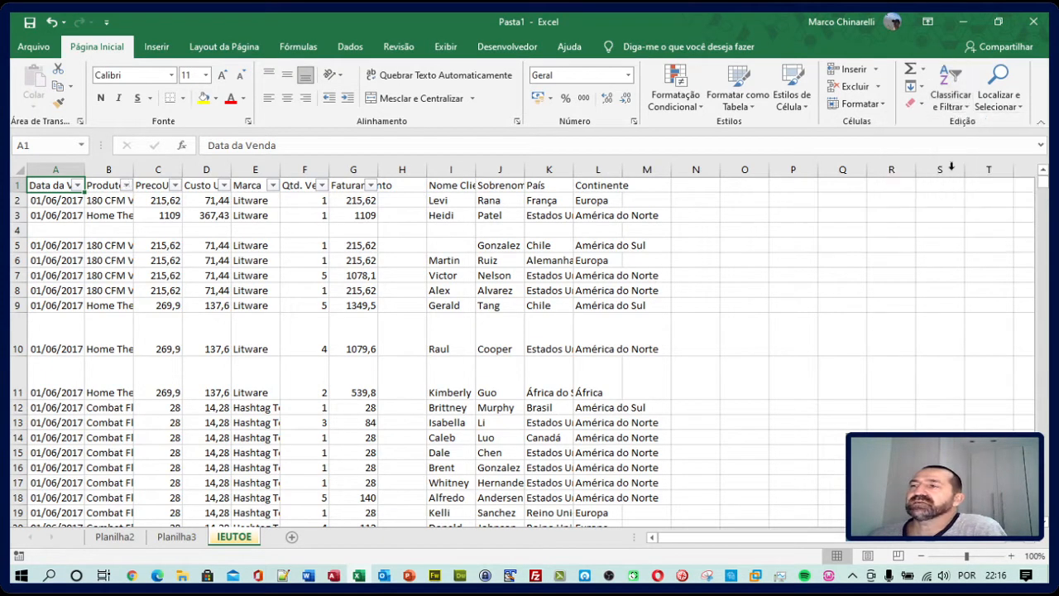
{"action": "left_click", "coordinate": [943, 106]}
{"action": "left_click", "coordinate": [200, 201]}
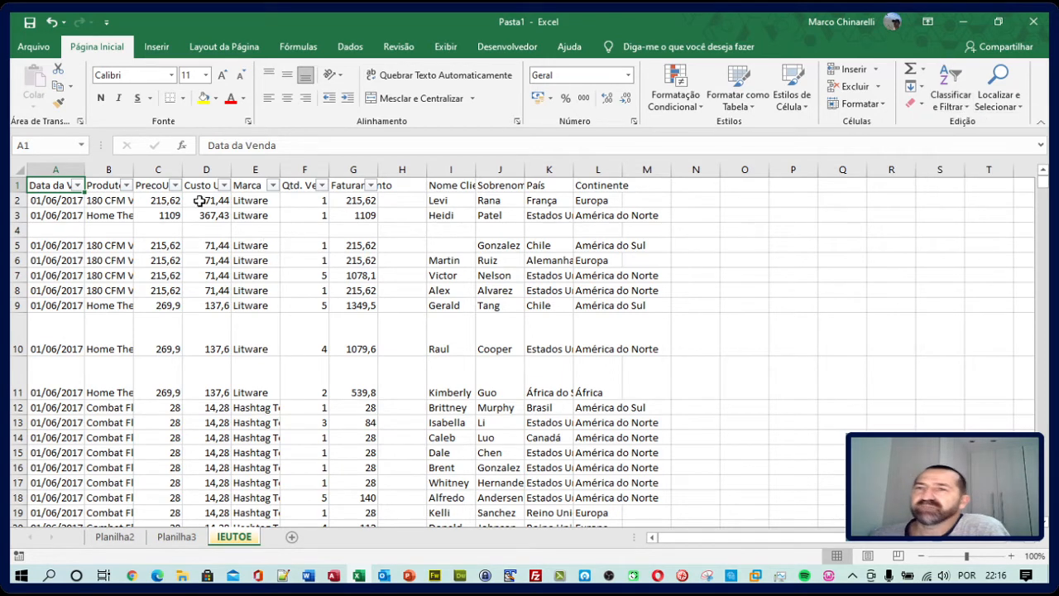
{"action": "left_click", "coordinate": [174, 185]}
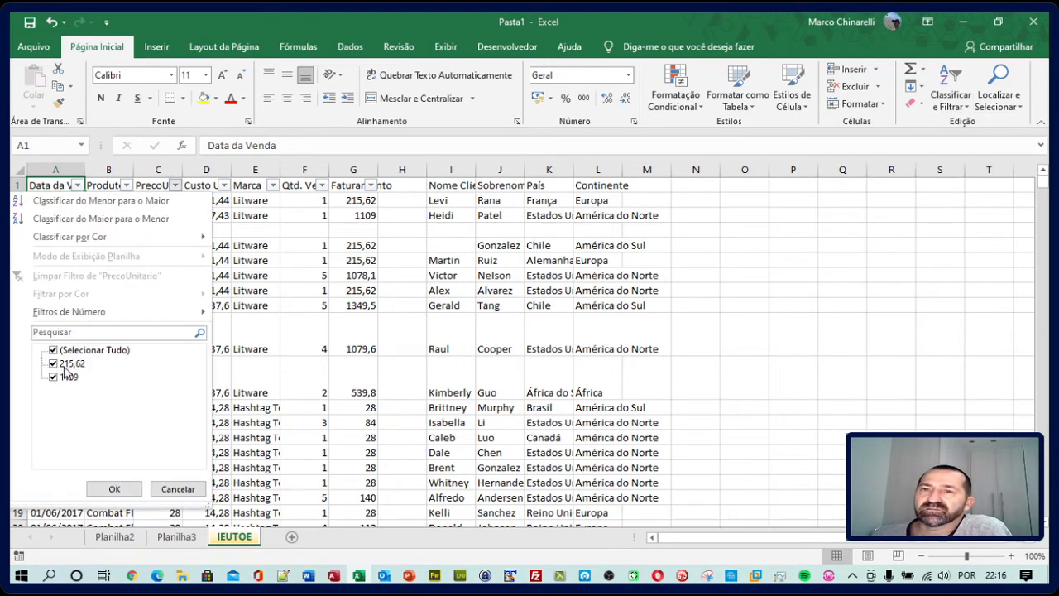
{"action": "left_click", "coordinate": [91, 218]}
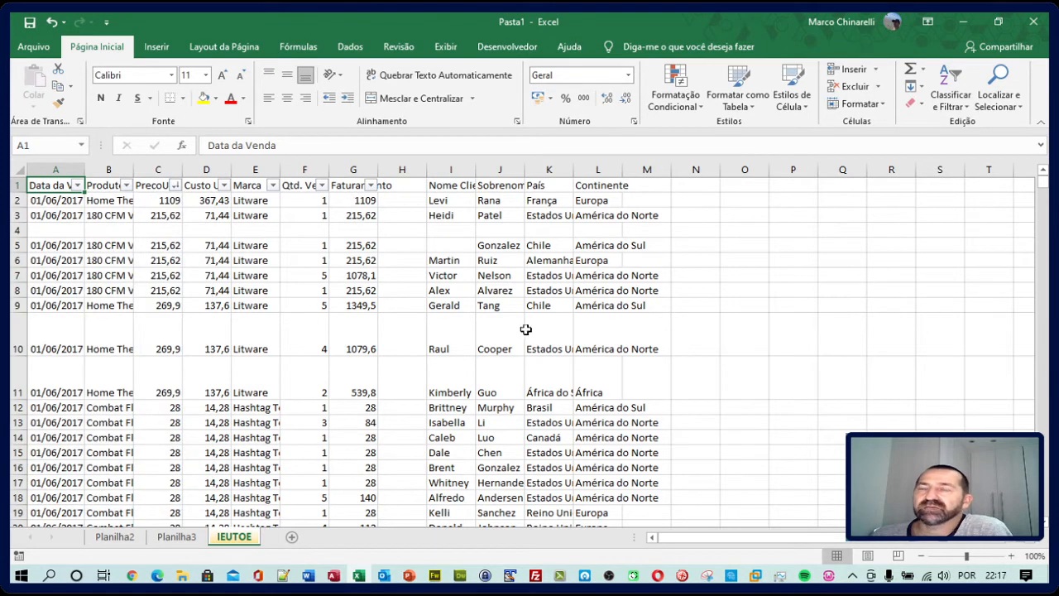
- Reapply the current filter and sort to the table
{"action": "left_click", "coordinate": [960, 101]}
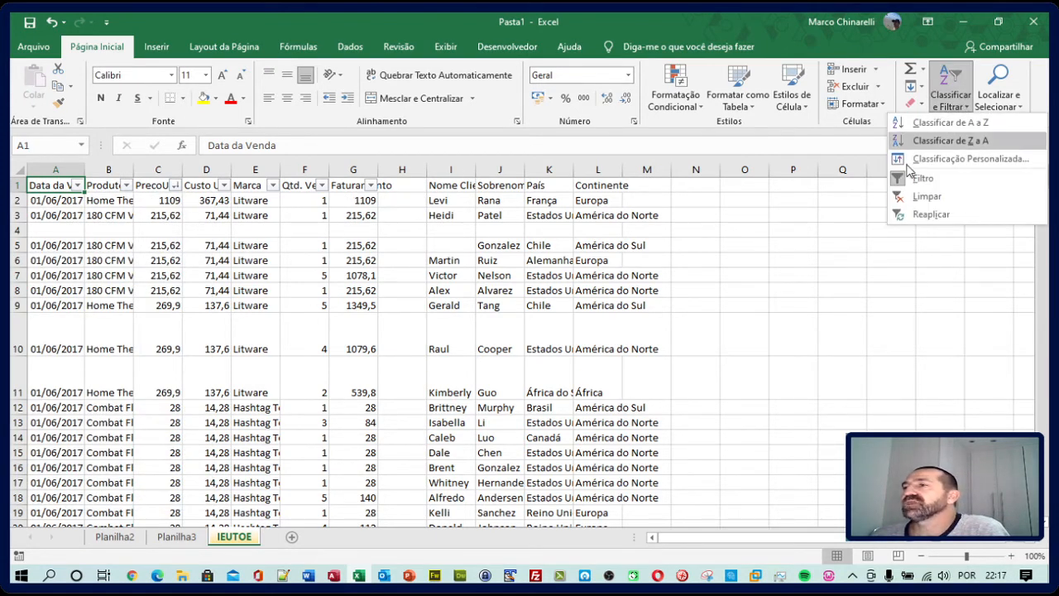
{"action": "left_click", "coordinate": [932, 217]}
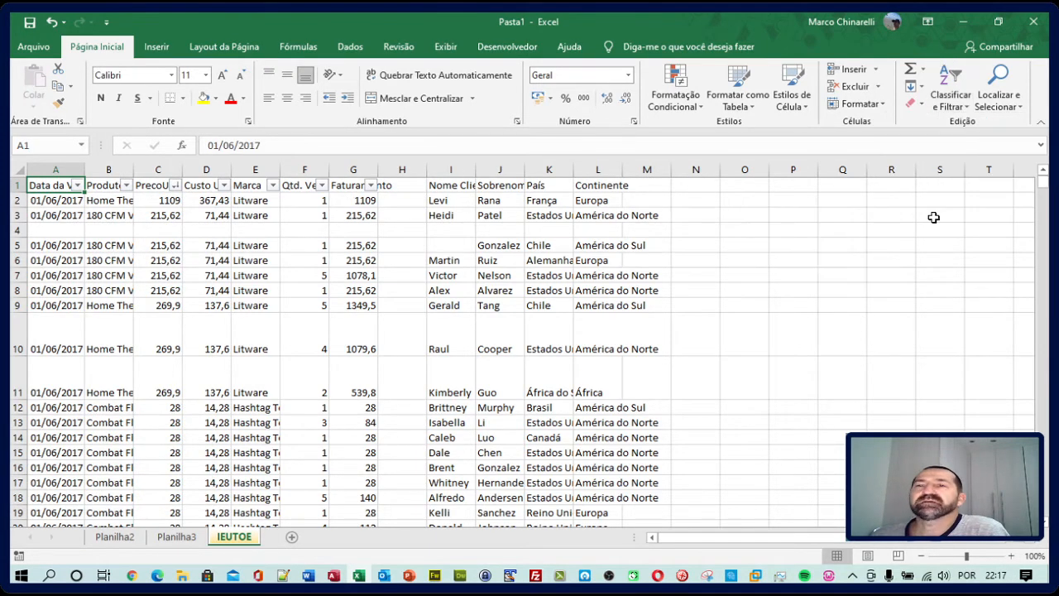
{"action": "left_click", "coordinate": [424, 307]}
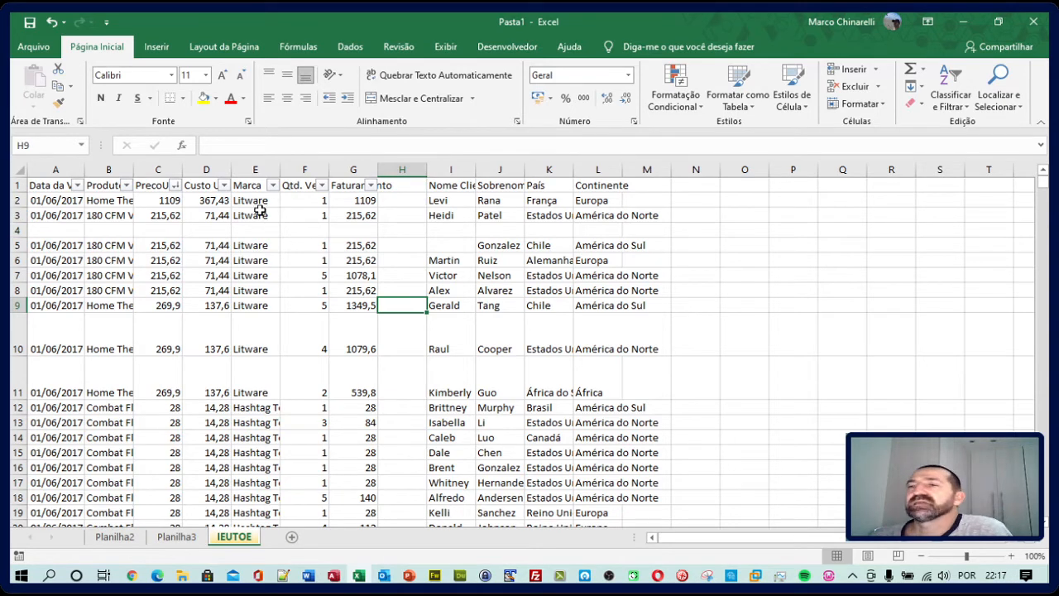
- View the Find and Replace dialogs from cell E5, closing each without searching or replacing
{"action": "left_click", "coordinate": [253, 245]}
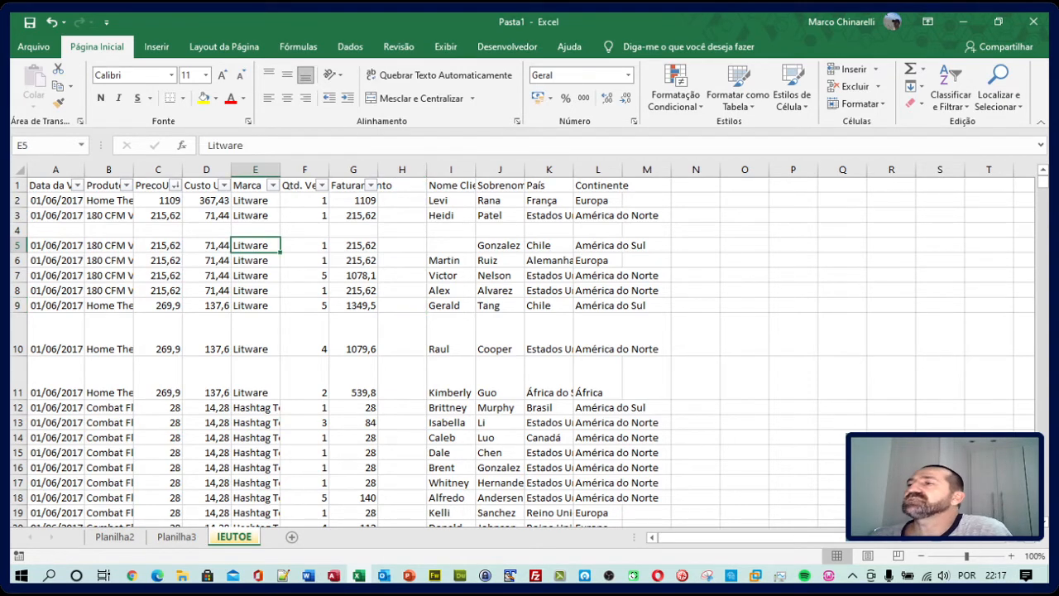
{"action": "left_click", "coordinate": [1007, 98]}
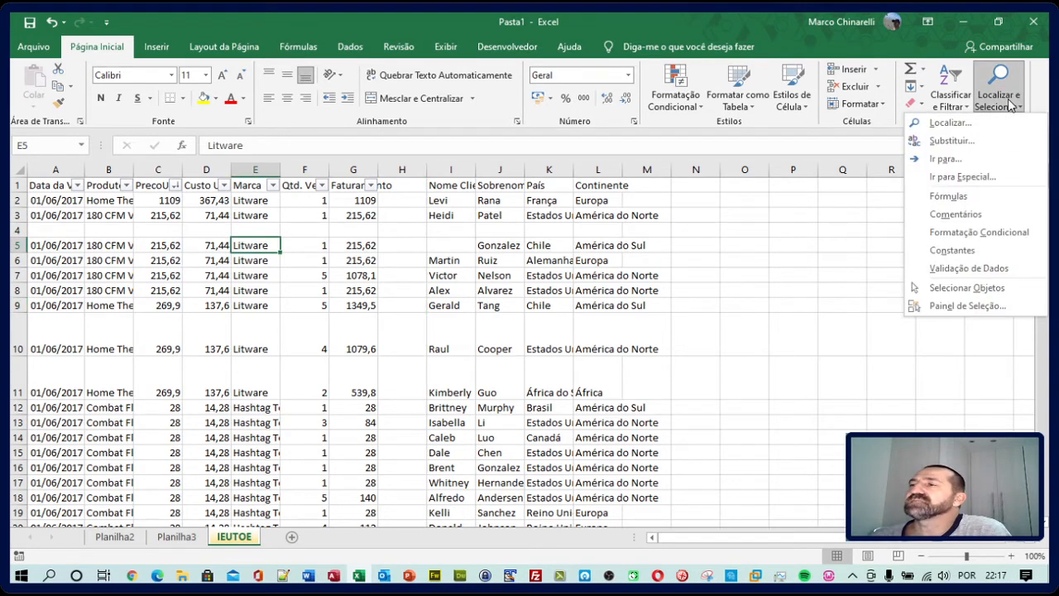
{"action": "left_click", "coordinate": [948, 122]}
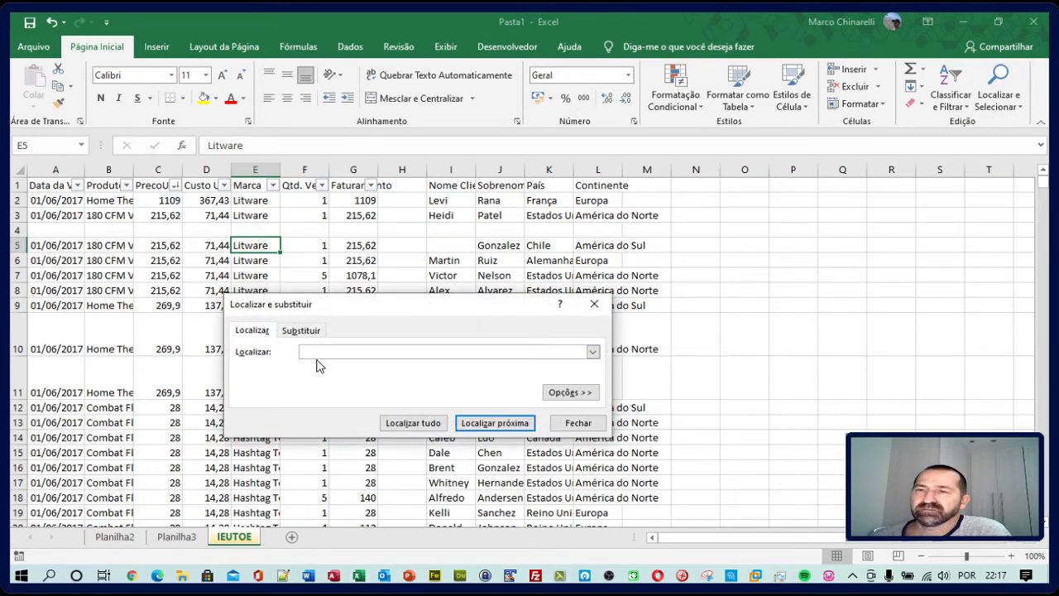
{"action": "left_click", "coordinate": [579, 425]}
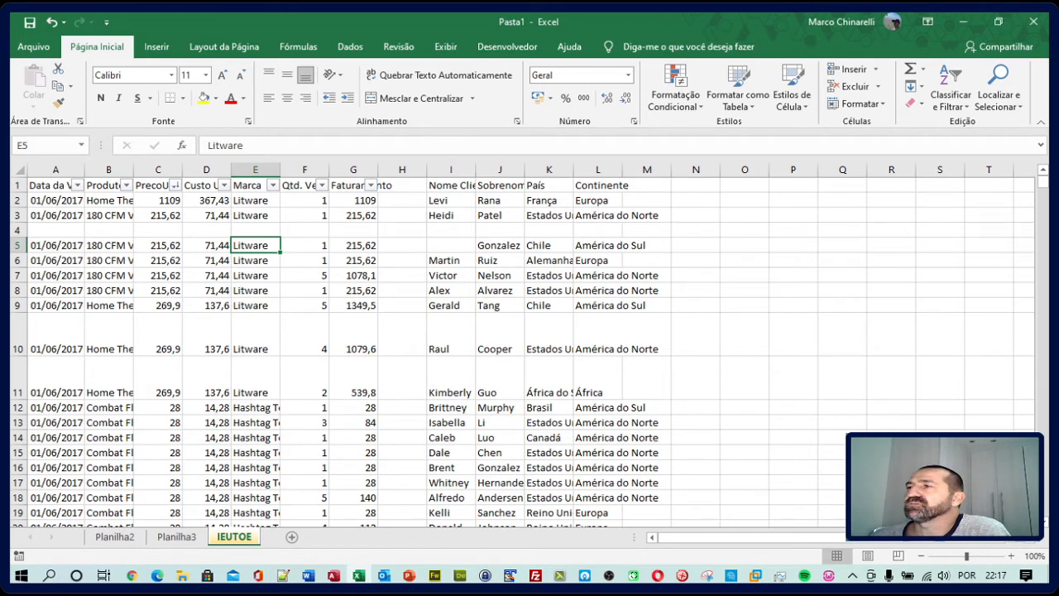
{"action": "left_click", "coordinate": [1000, 99]}
{"action": "left_click", "coordinate": [966, 141]}
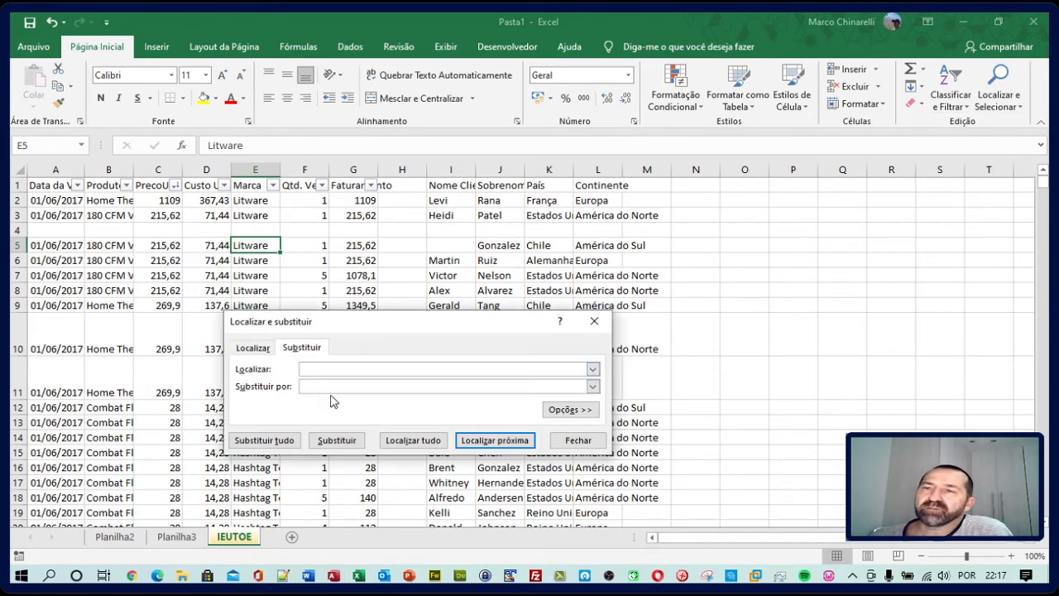
{"action": "left_click", "coordinate": [599, 439]}
- View the Go To and Go To Special dialogs from cell E5, cancelling each without choosing a destination
{"action": "left_click", "coordinate": [999, 105]}
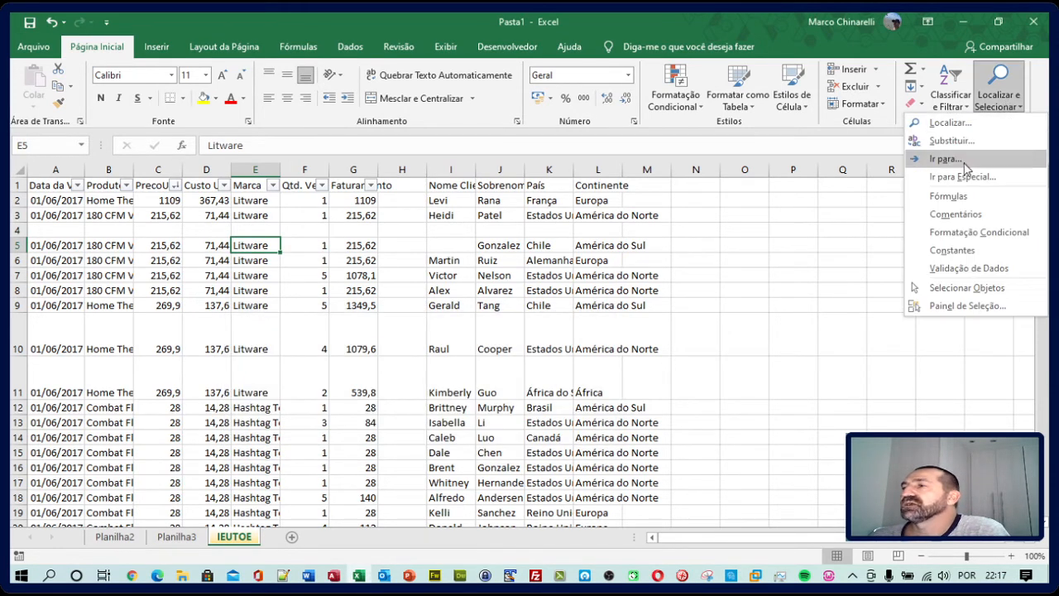
{"action": "left_click", "coordinate": [963, 164]}
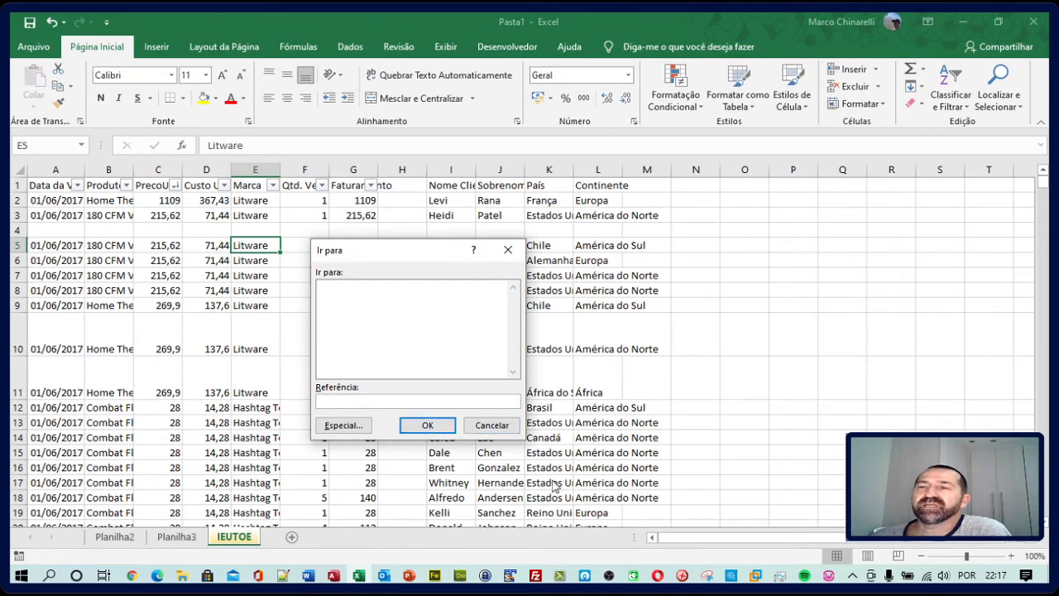
{"action": "left_click", "coordinate": [495, 427]}
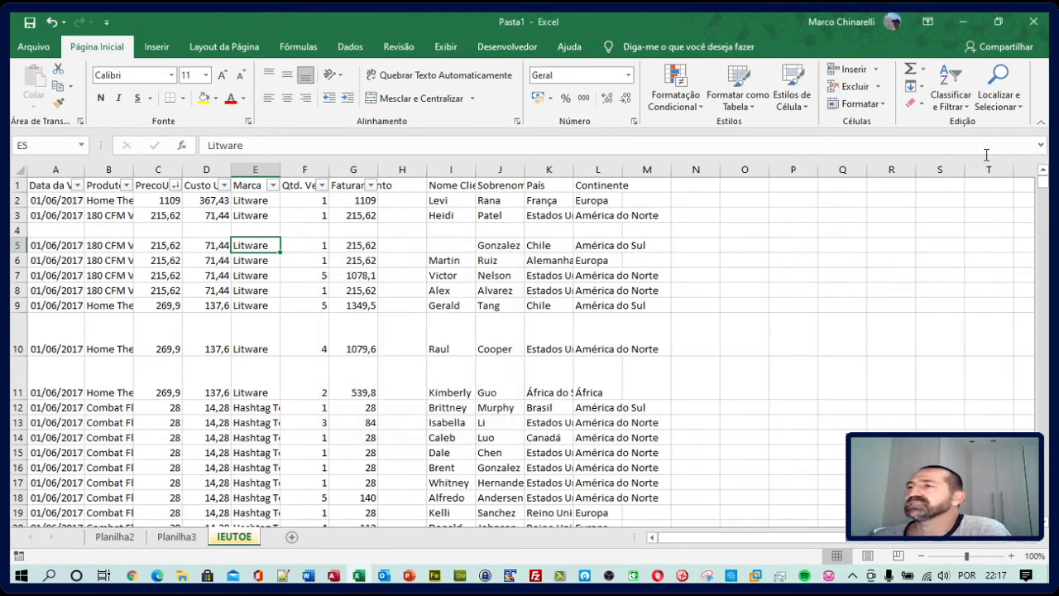
{"action": "left_click", "coordinate": [990, 113]}
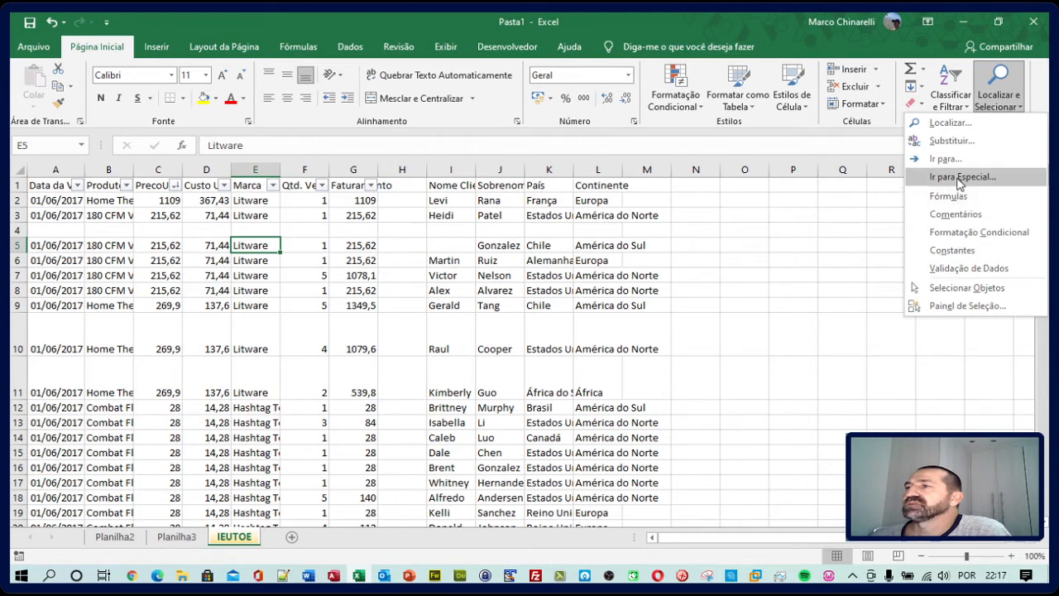
{"action": "left_click", "coordinate": [998, 186]}
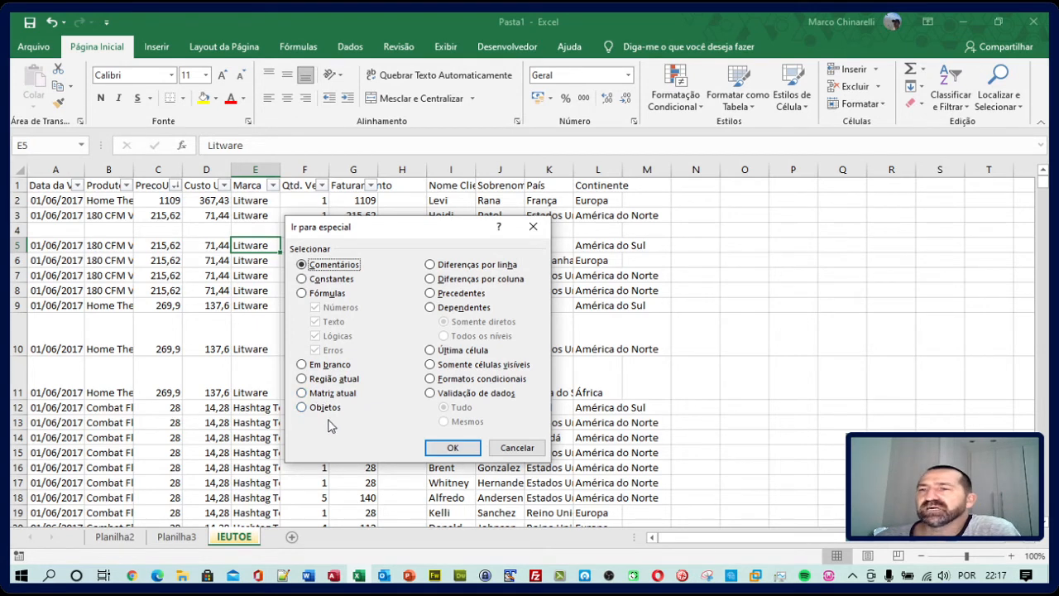
{"action": "left_click", "coordinate": [506, 447]}
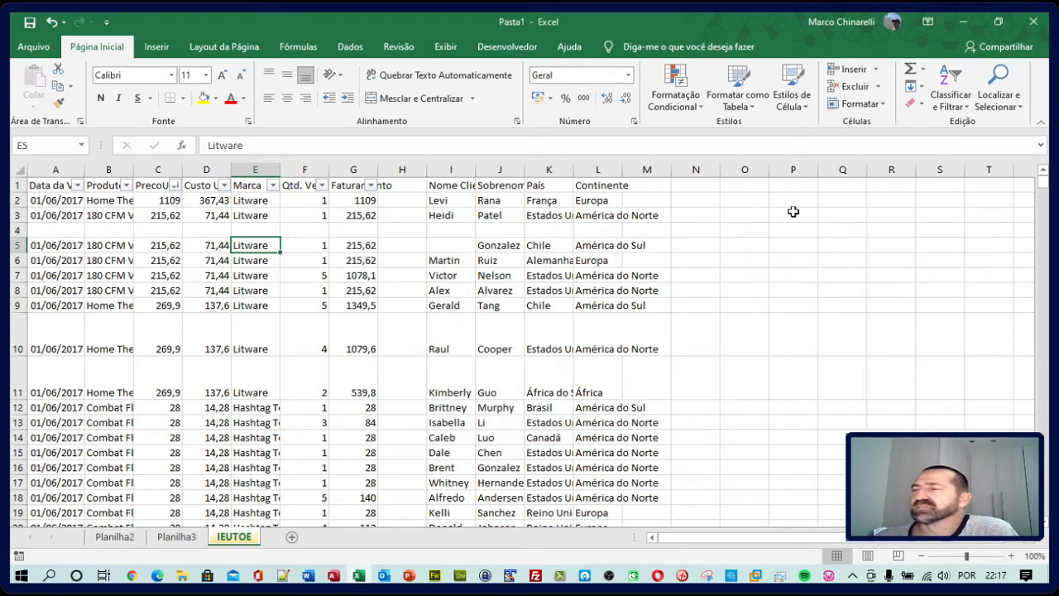
- Search the sheet for cells containing formulas, comments, and conditional formatting, dismissing each message
{"action": "left_click", "coordinate": [1016, 106]}
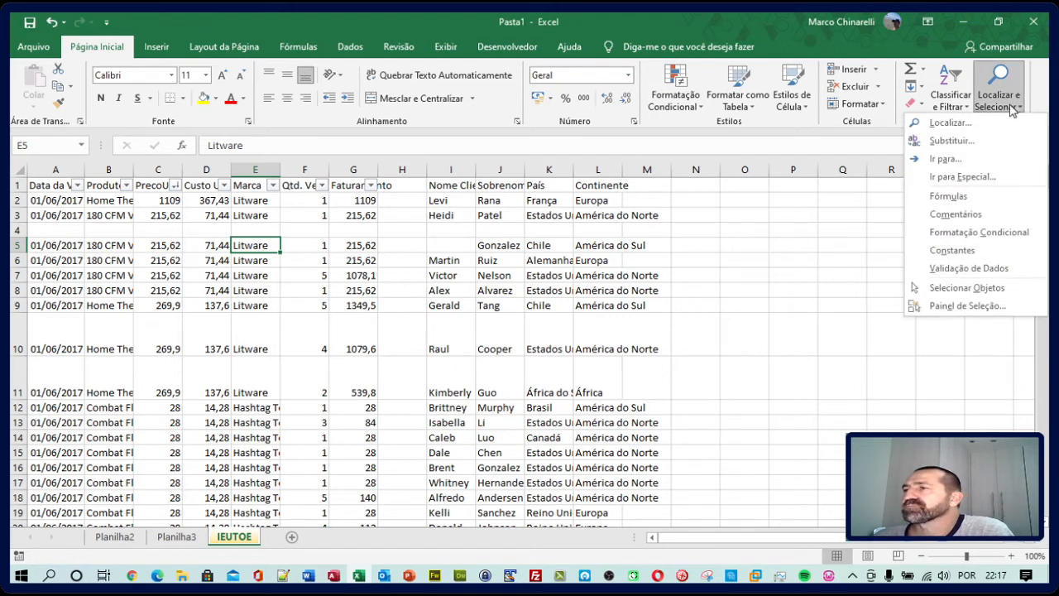
{"action": "left_click", "coordinate": [949, 196]}
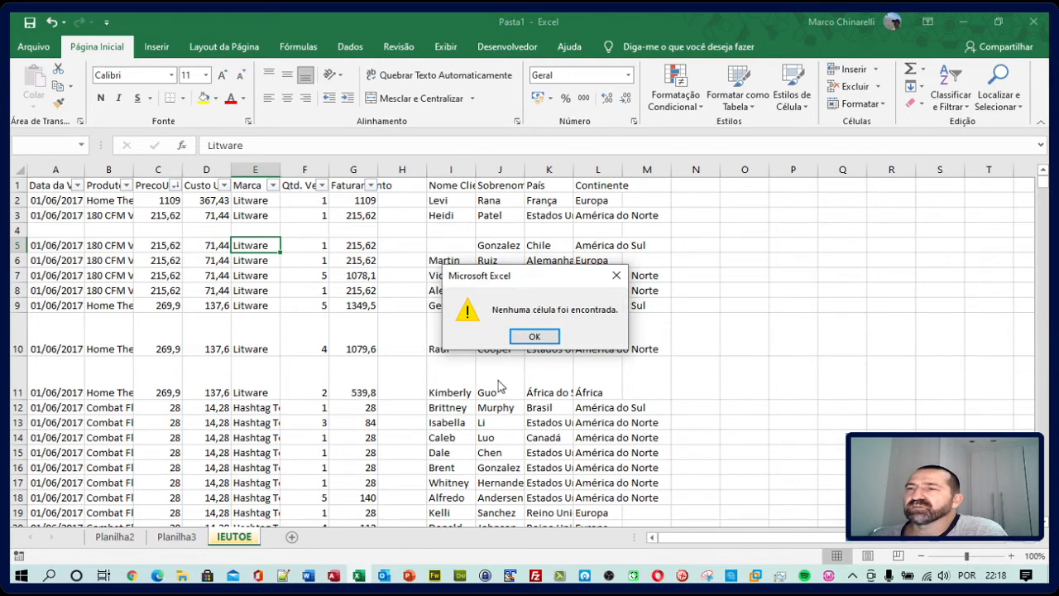
{"action": "left_click", "coordinate": [532, 335]}
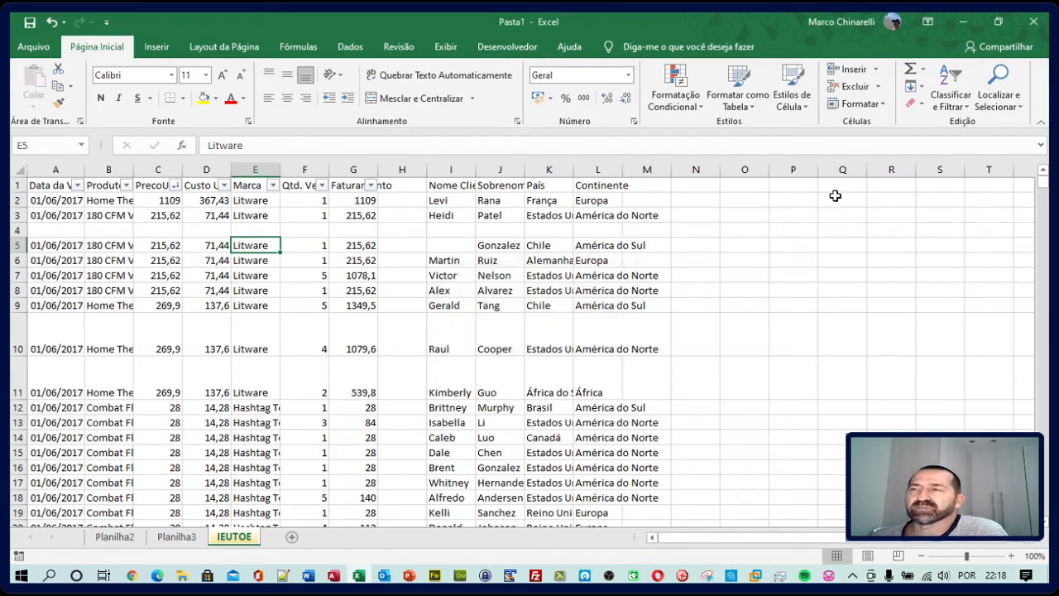
{"action": "left_click", "coordinate": [999, 109]}
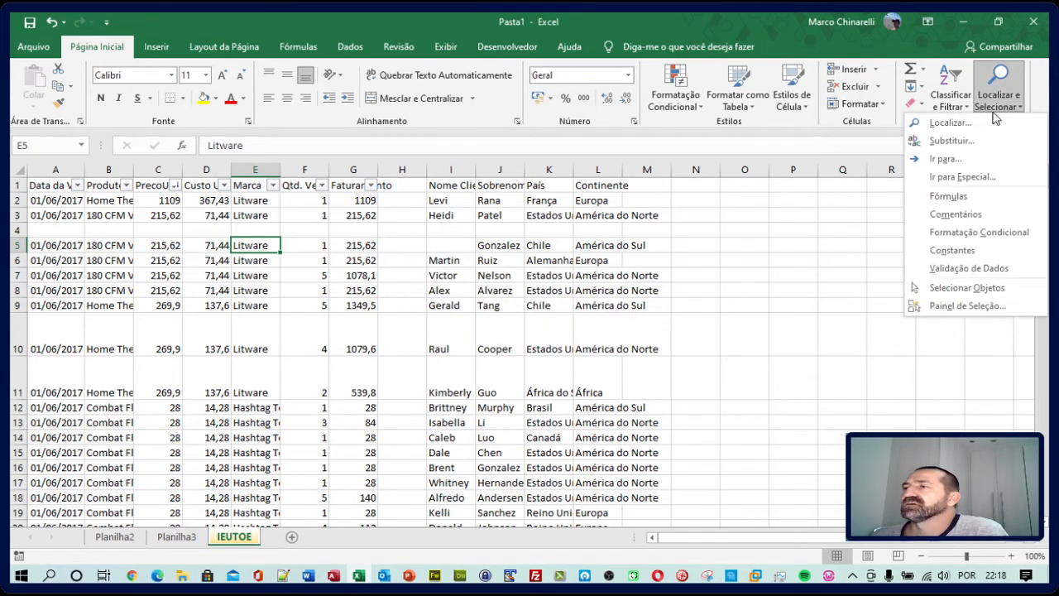
{"action": "left_click", "coordinate": [959, 217]}
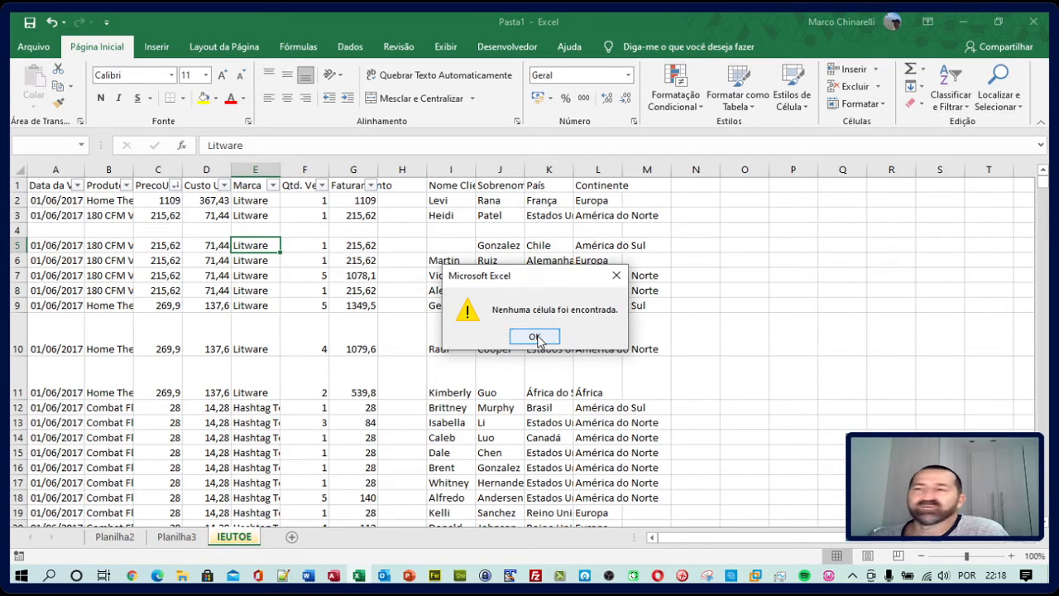
{"action": "left_click", "coordinate": [533, 336]}
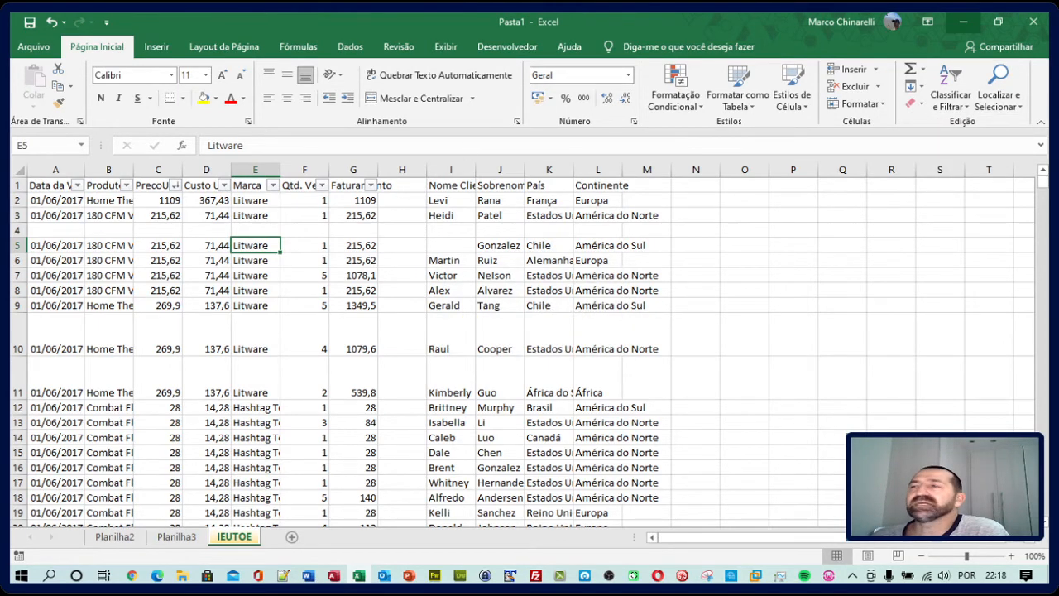
{"action": "left_click", "coordinate": [1003, 114]}
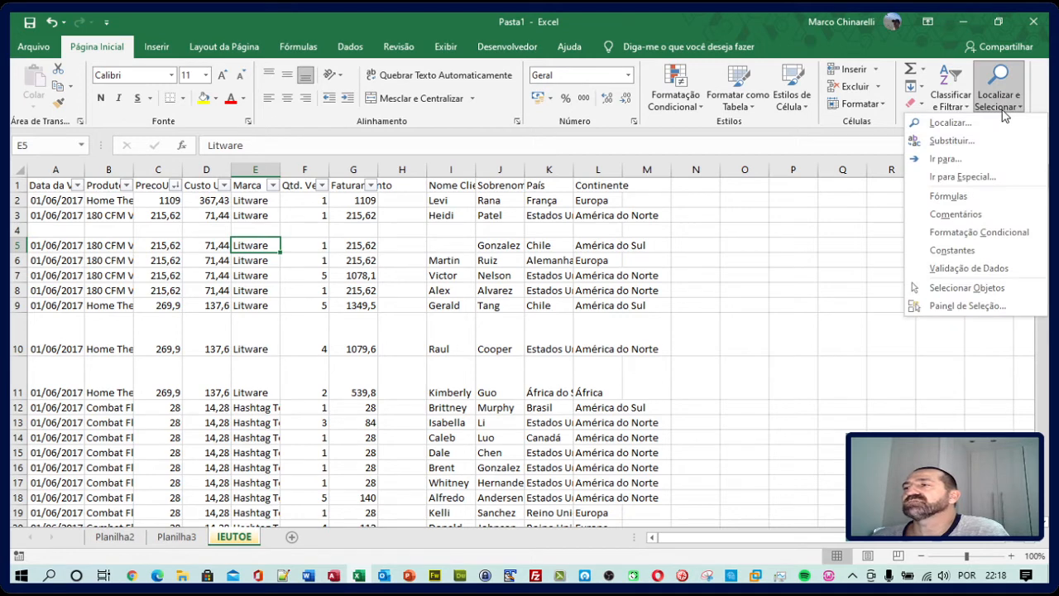
{"action": "left_click", "coordinate": [973, 235]}
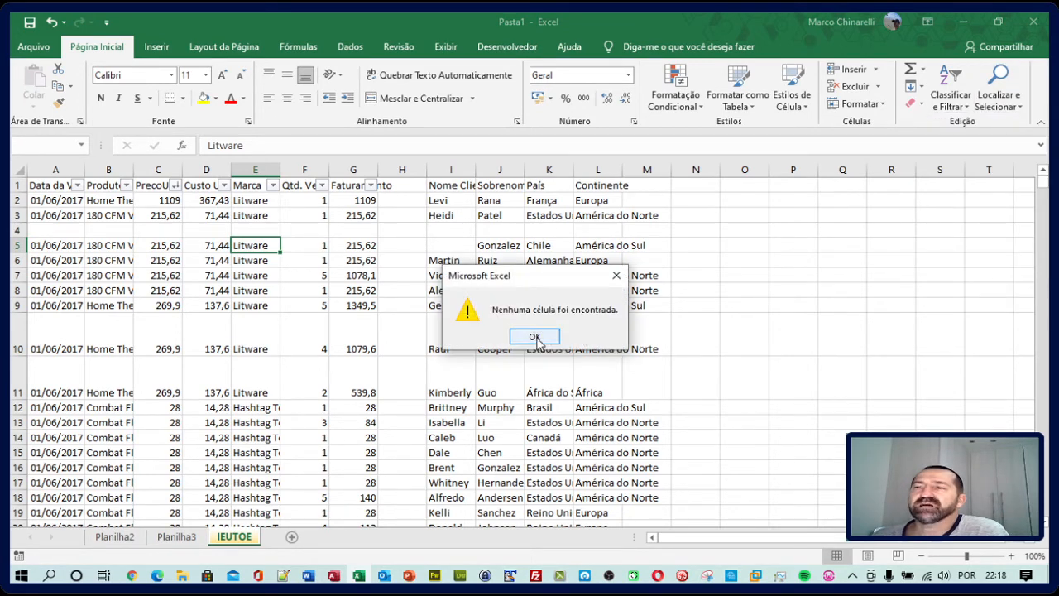
{"action": "left_click", "coordinate": [546, 336]}
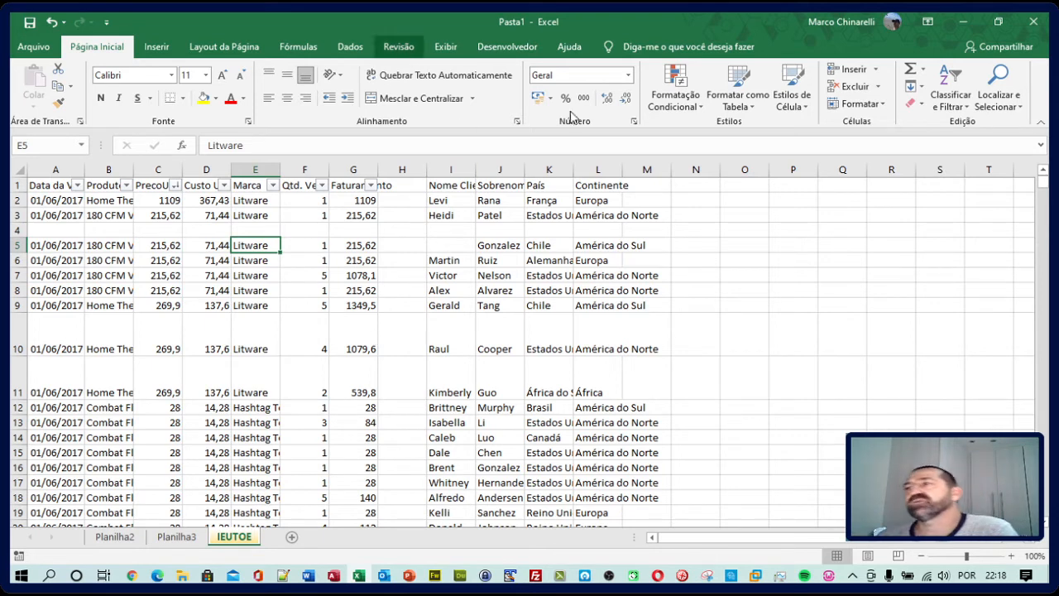
- Select all cells containing constants on the sheet, and clear the selection by choosing empty cell P8
{"action": "left_click", "coordinate": [1000, 97]}
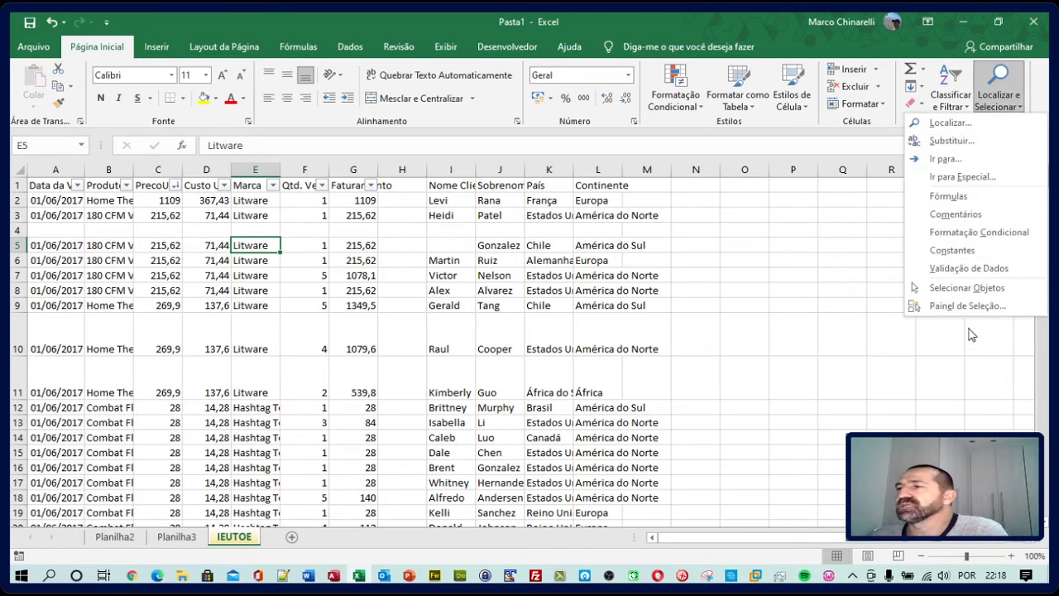
{"action": "left_click", "coordinate": [971, 252]}
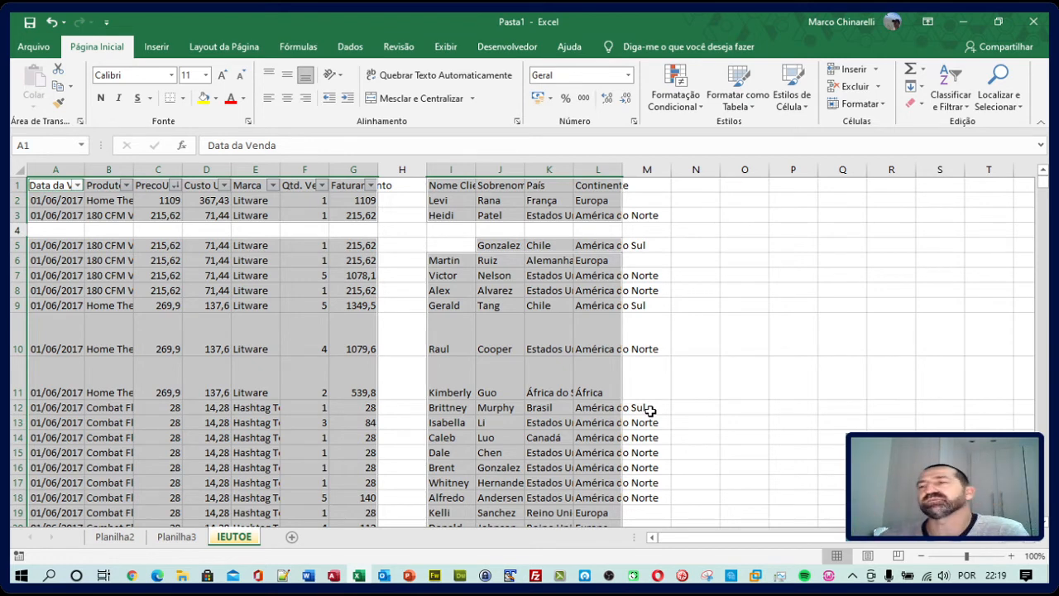
{"action": "left_click", "coordinate": [791, 289]}
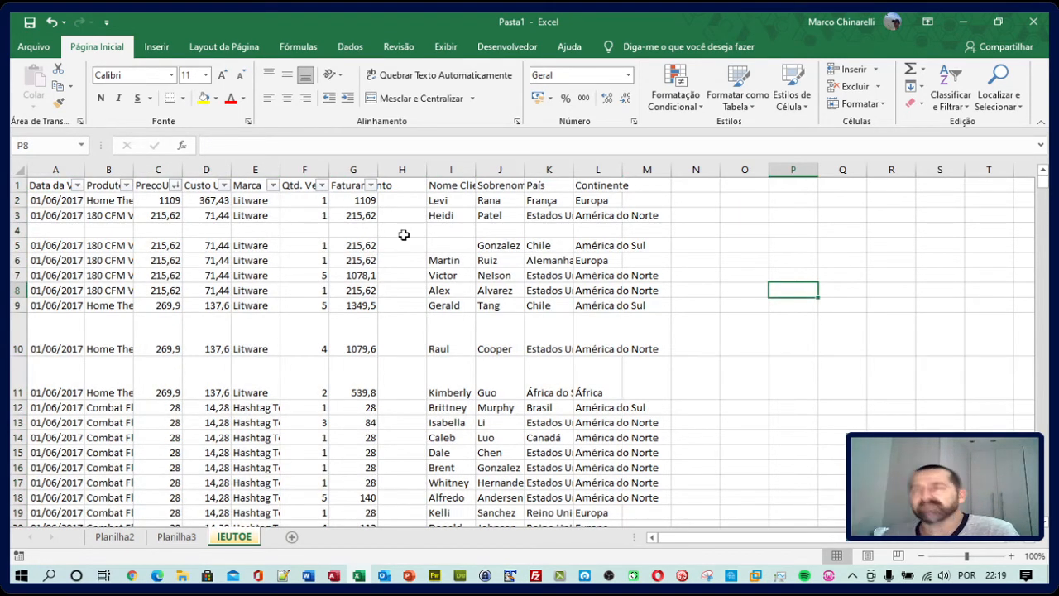
- Search the sheet for cells with data validation from cell I7, and dismiss the message
{"action": "left_click", "coordinate": [439, 274]}
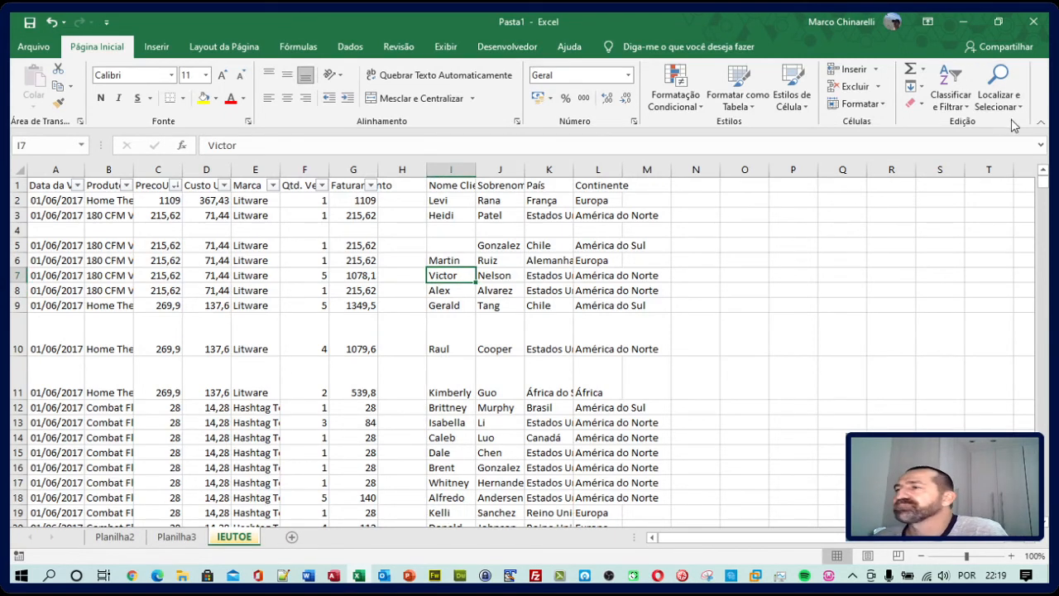
{"action": "left_click", "coordinate": [999, 98]}
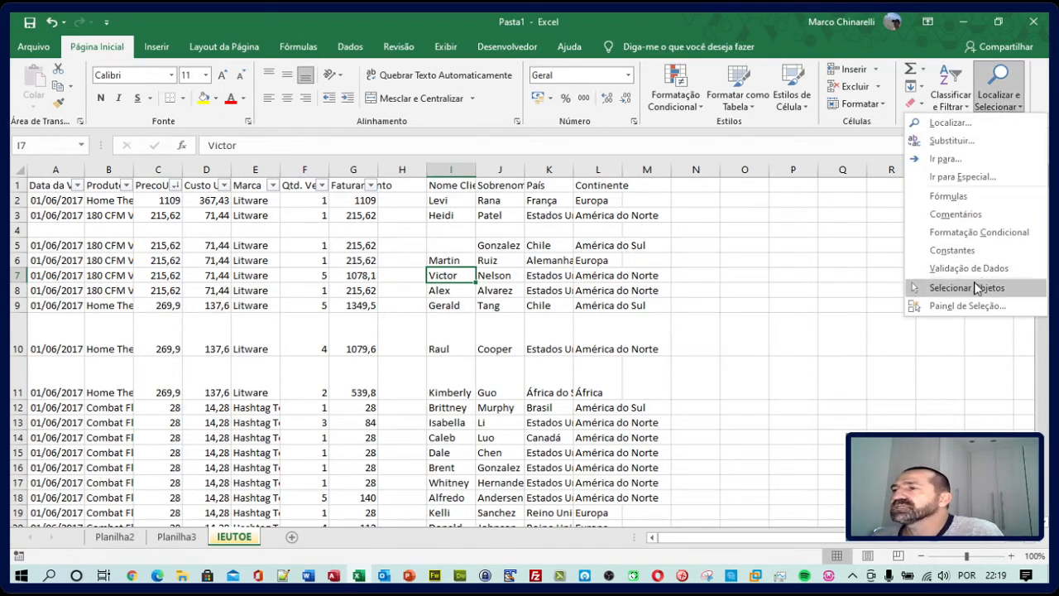
{"action": "left_click", "coordinate": [975, 268]}
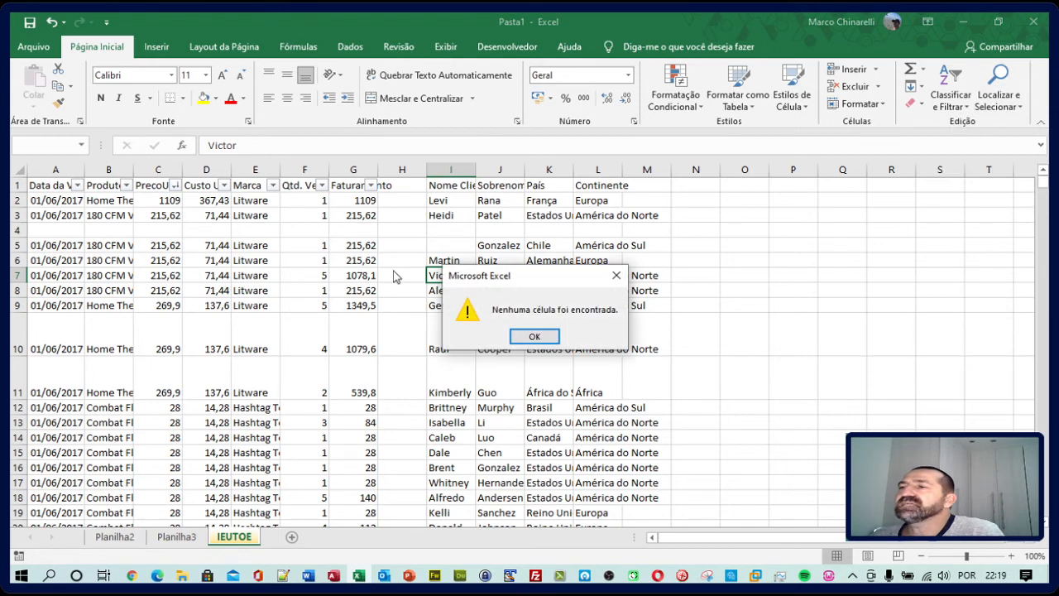
{"action": "left_click", "coordinate": [534, 337]}
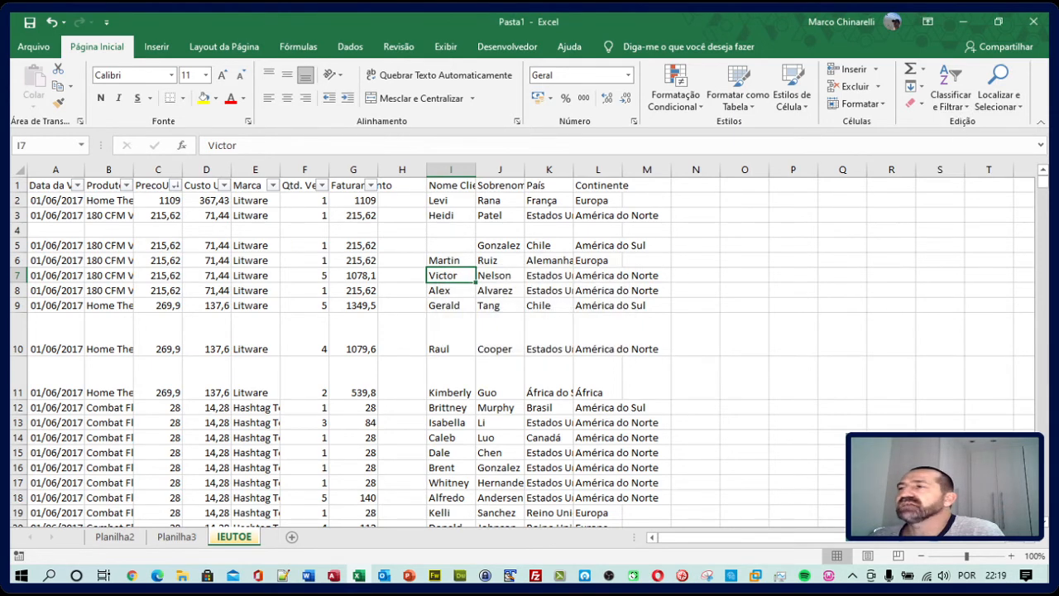
- Turn on Select Objects mode, and view the Selection pane before closing it
{"action": "left_click", "coordinate": [1001, 99]}
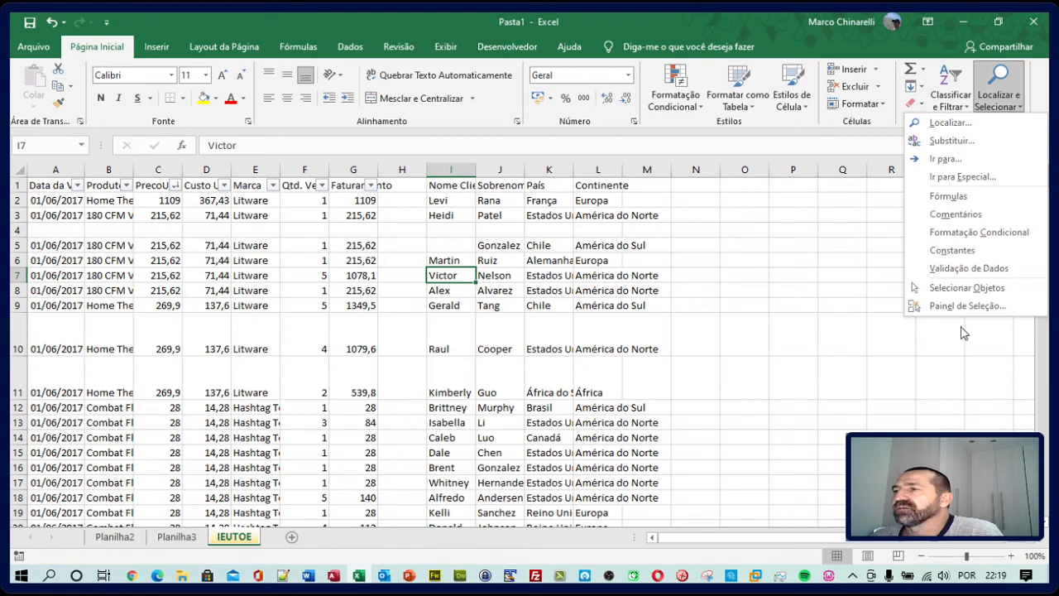
{"action": "left_click", "coordinate": [966, 288]}
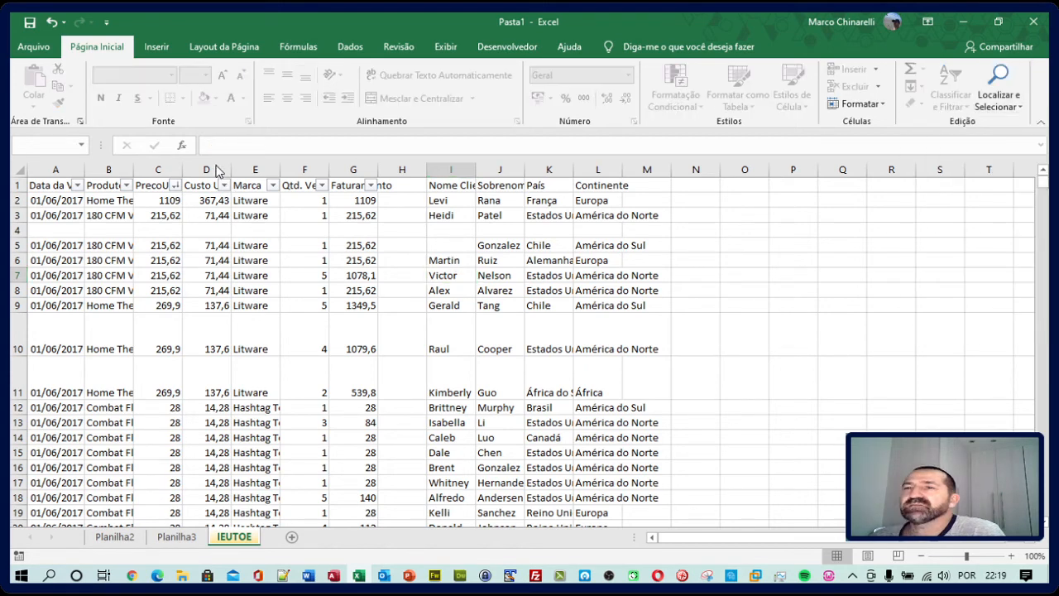
{"action": "left_click", "coordinate": [975, 111]}
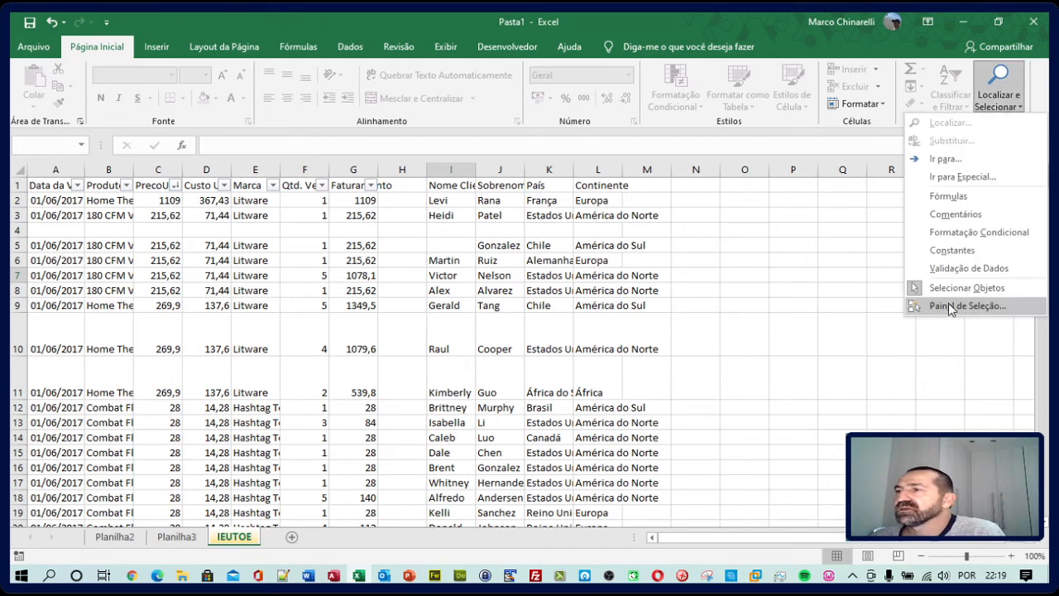
{"action": "left_click", "coordinate": [970, 308]}
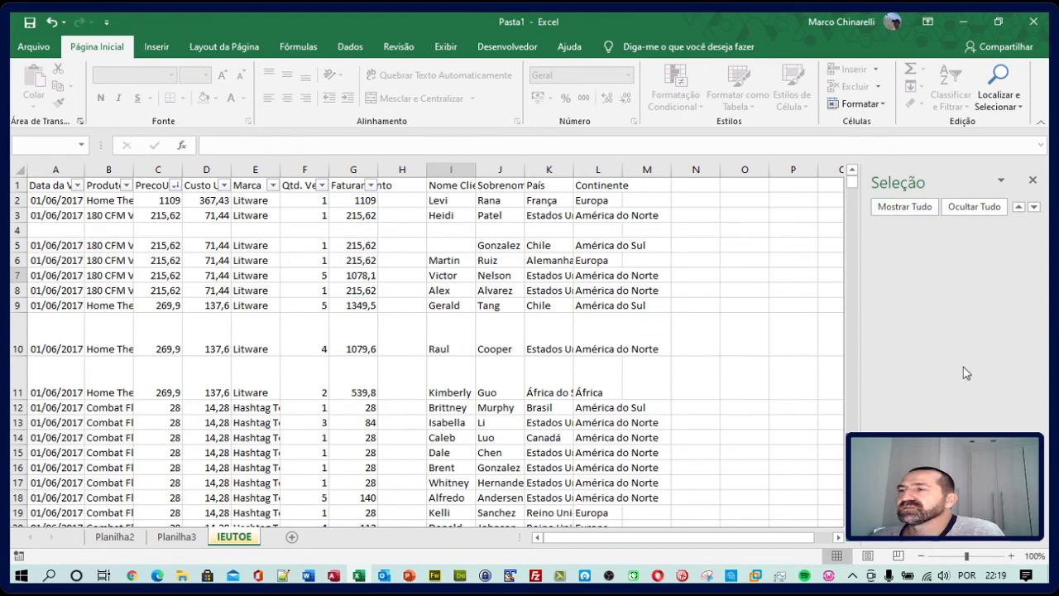
{"action": "left_click", "coordinate": [1033, 182]}
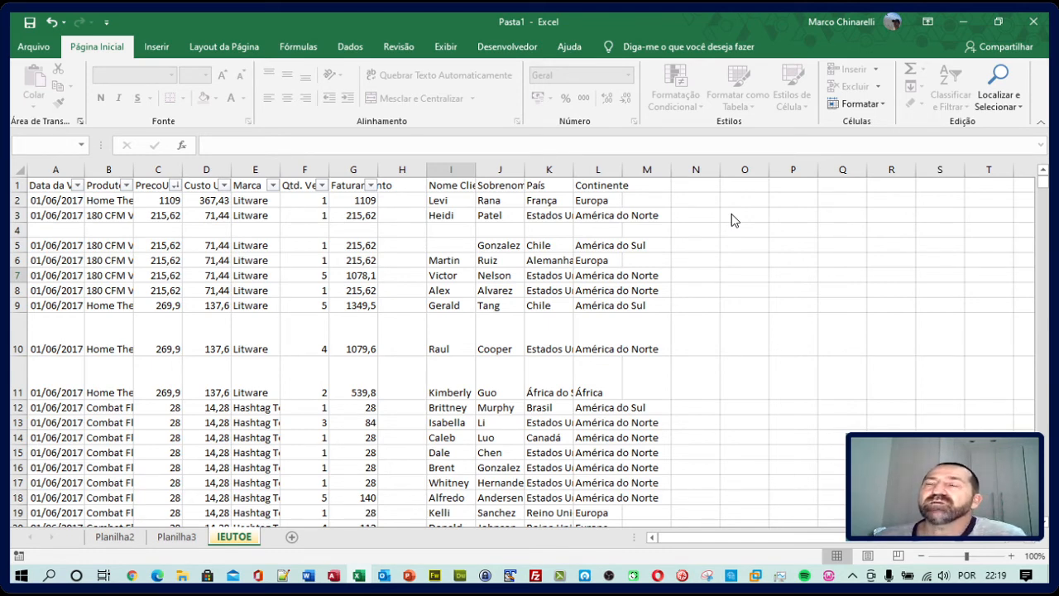
{"action": "left_click", "coordinate": [155, 48]}
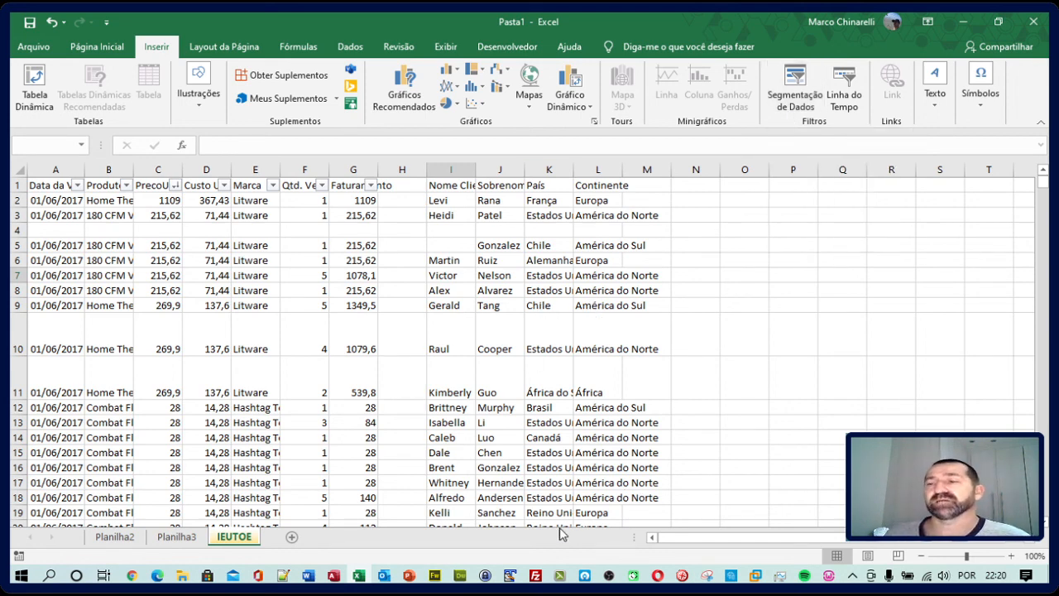
{"action": "left_click", "coordinate": [608, 576]}
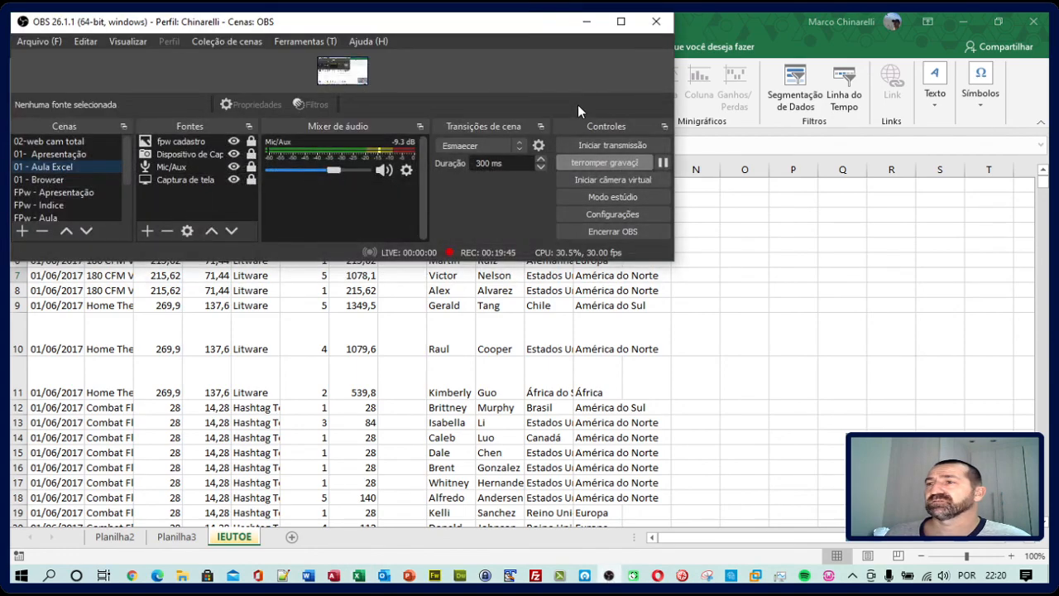